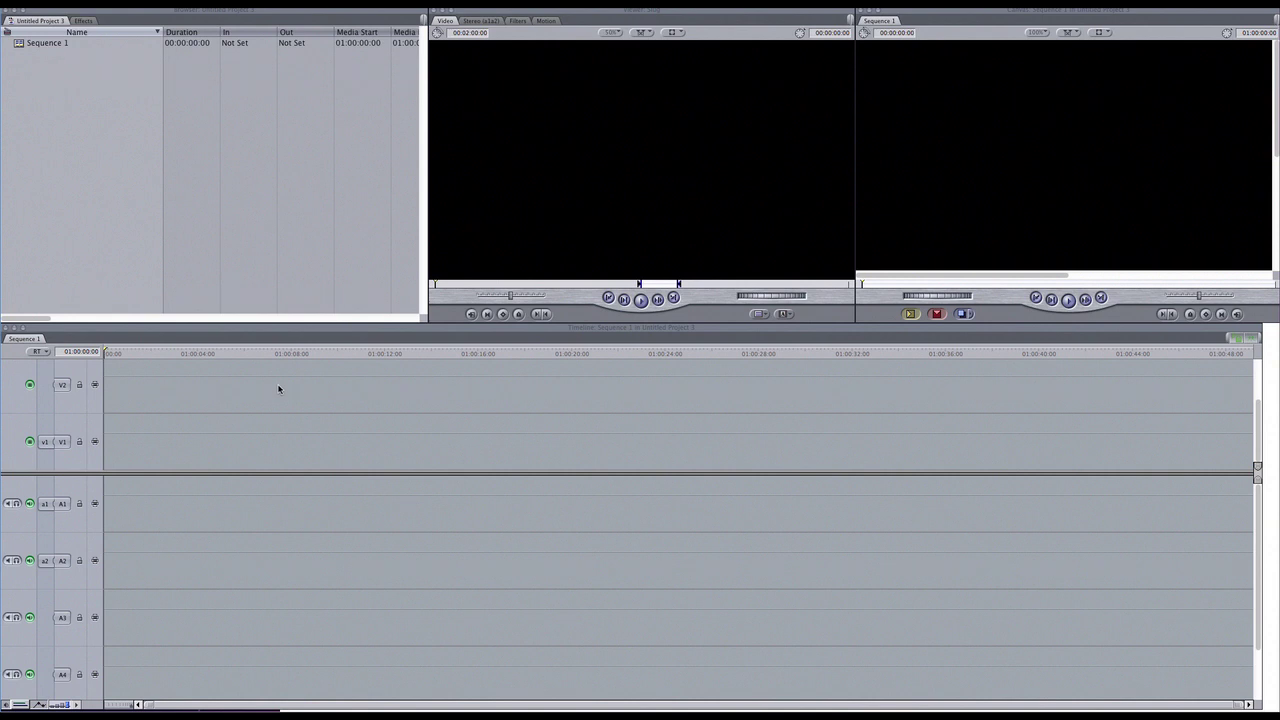
Step: Import betsy_green_tut.mov through Import > Files and drag it into Sequence 1
left_click(100, 208)
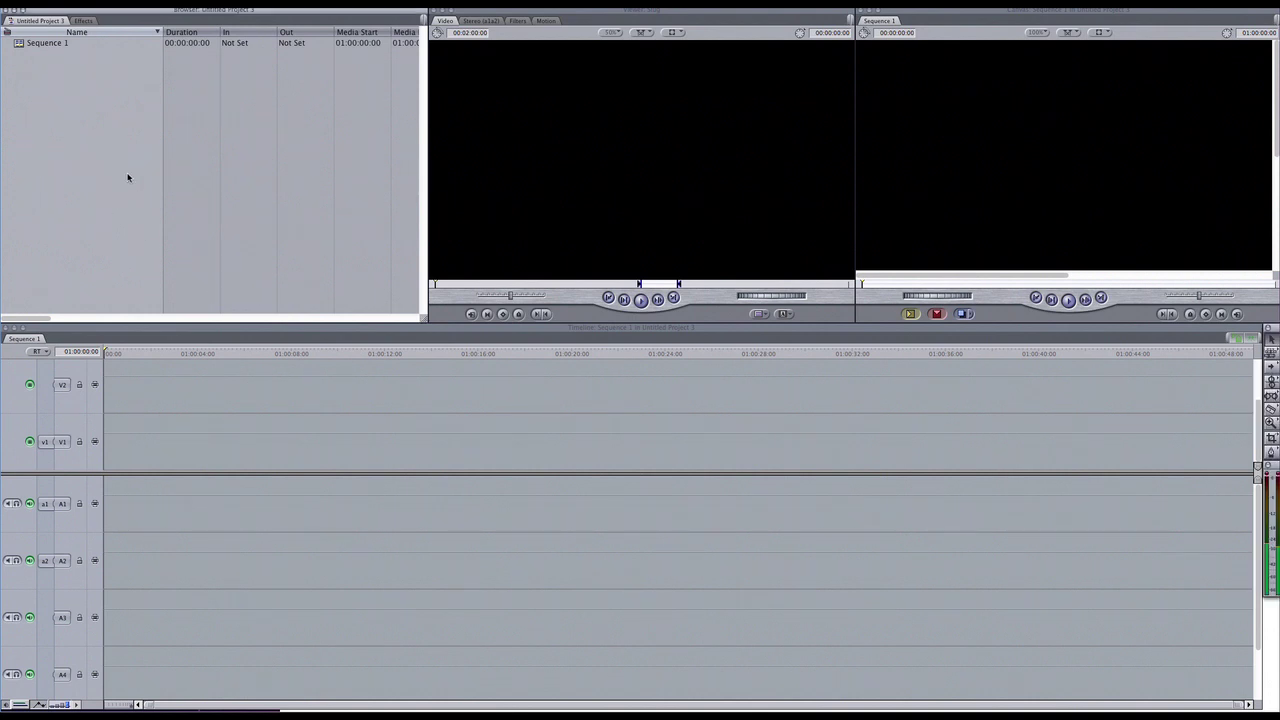
right_click(89, 106)
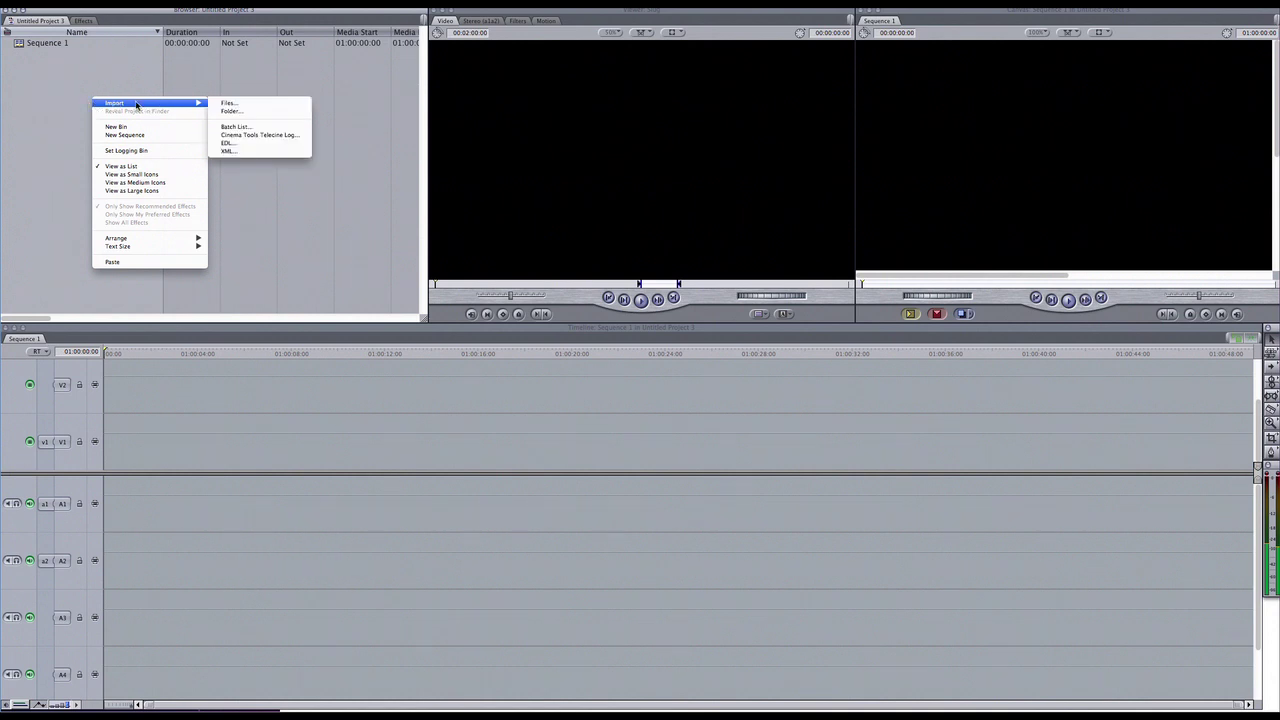
mouse_move(152, 104)
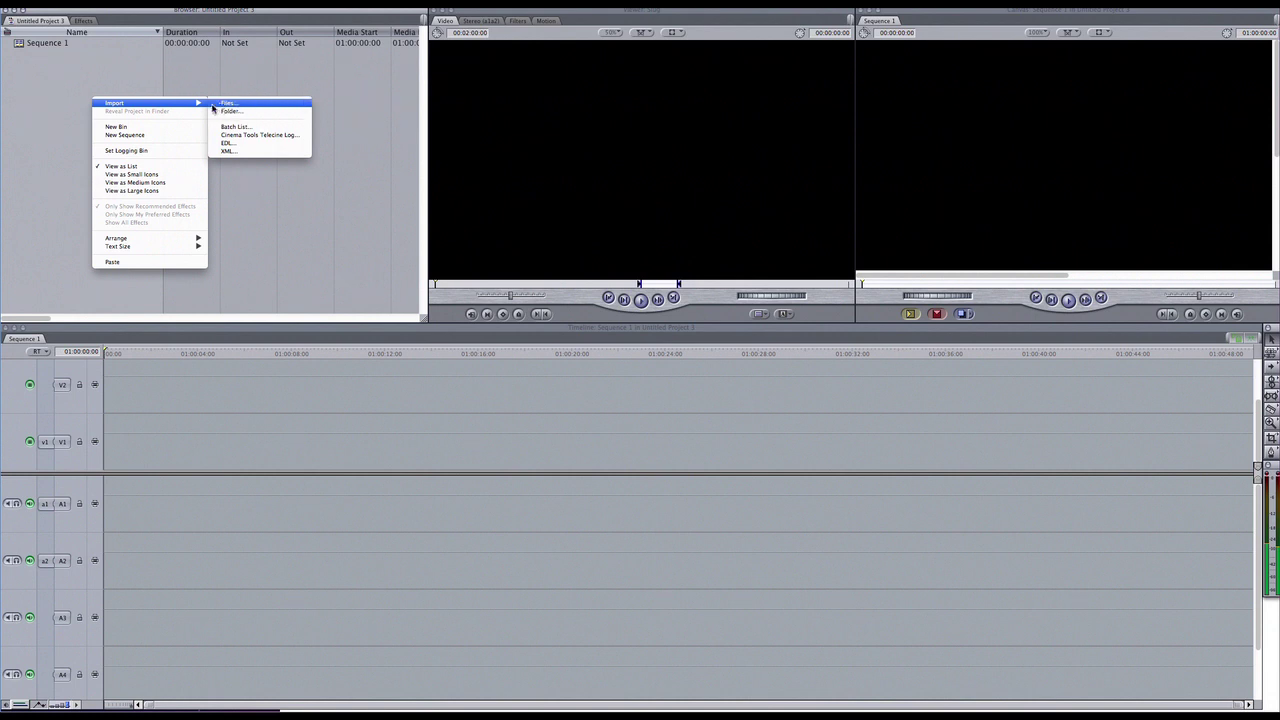
left_click(231, 106)
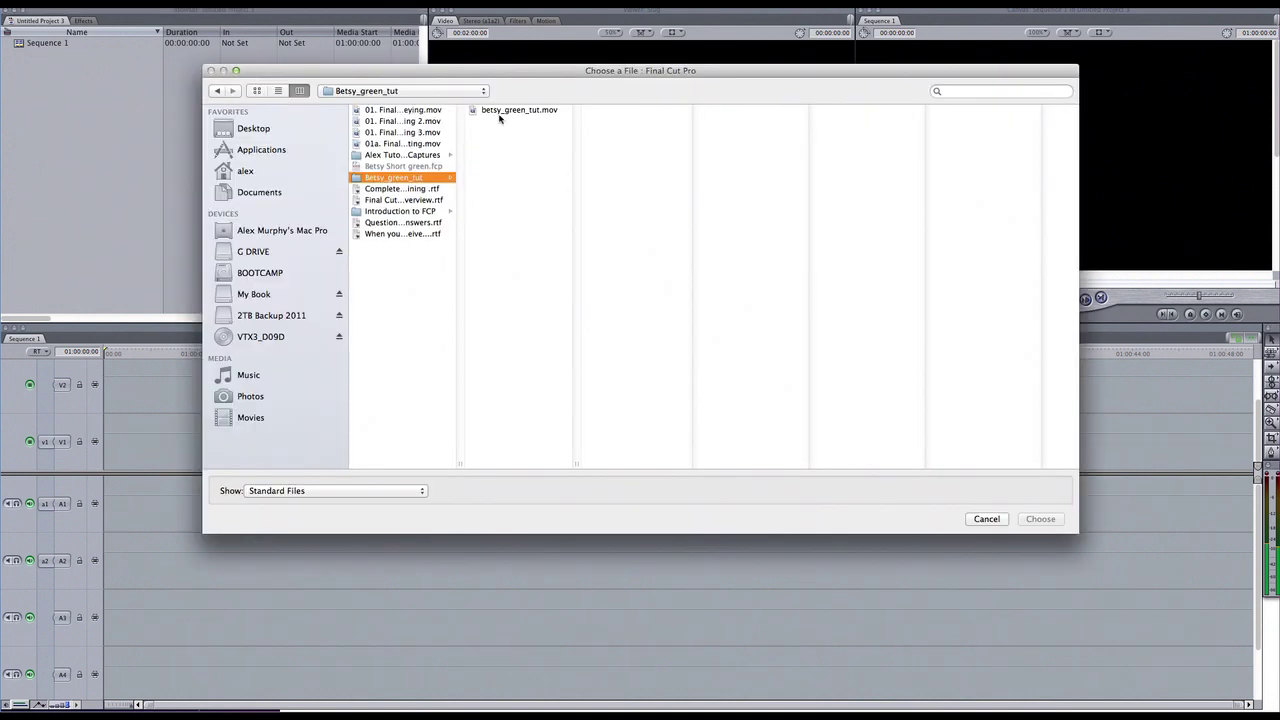
left_click(515, 111)
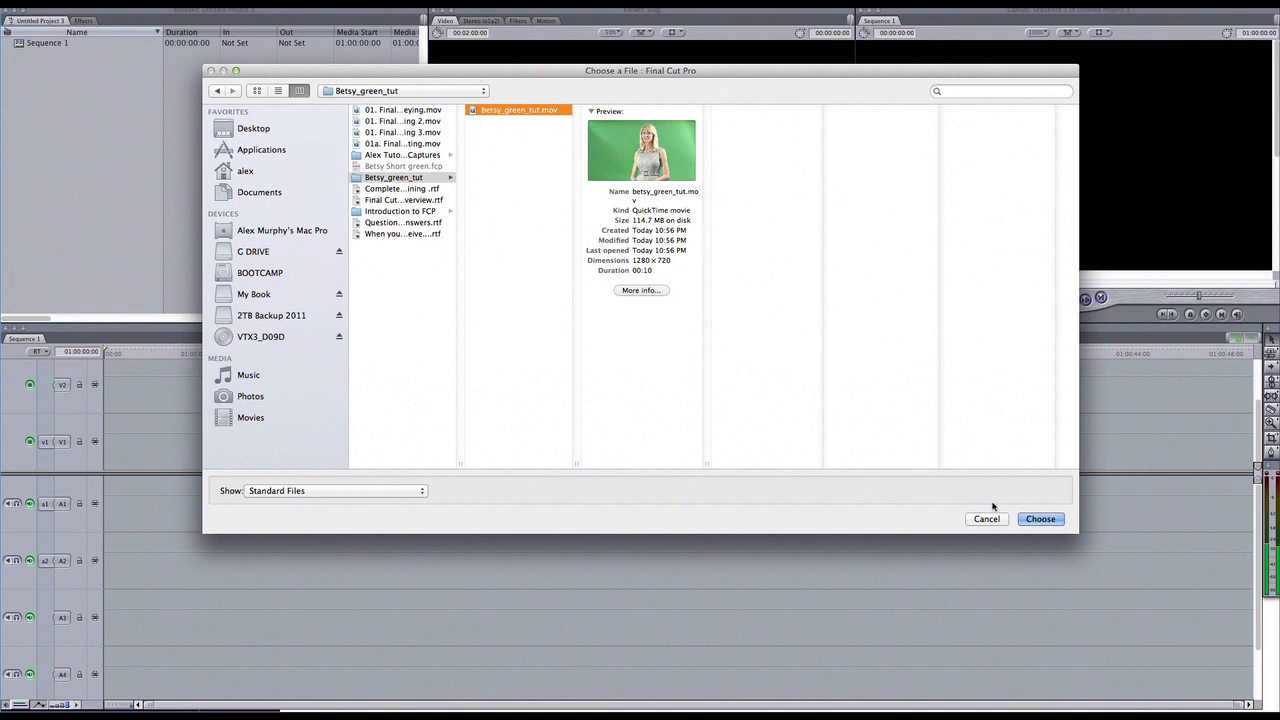
left_click(1040, 519)
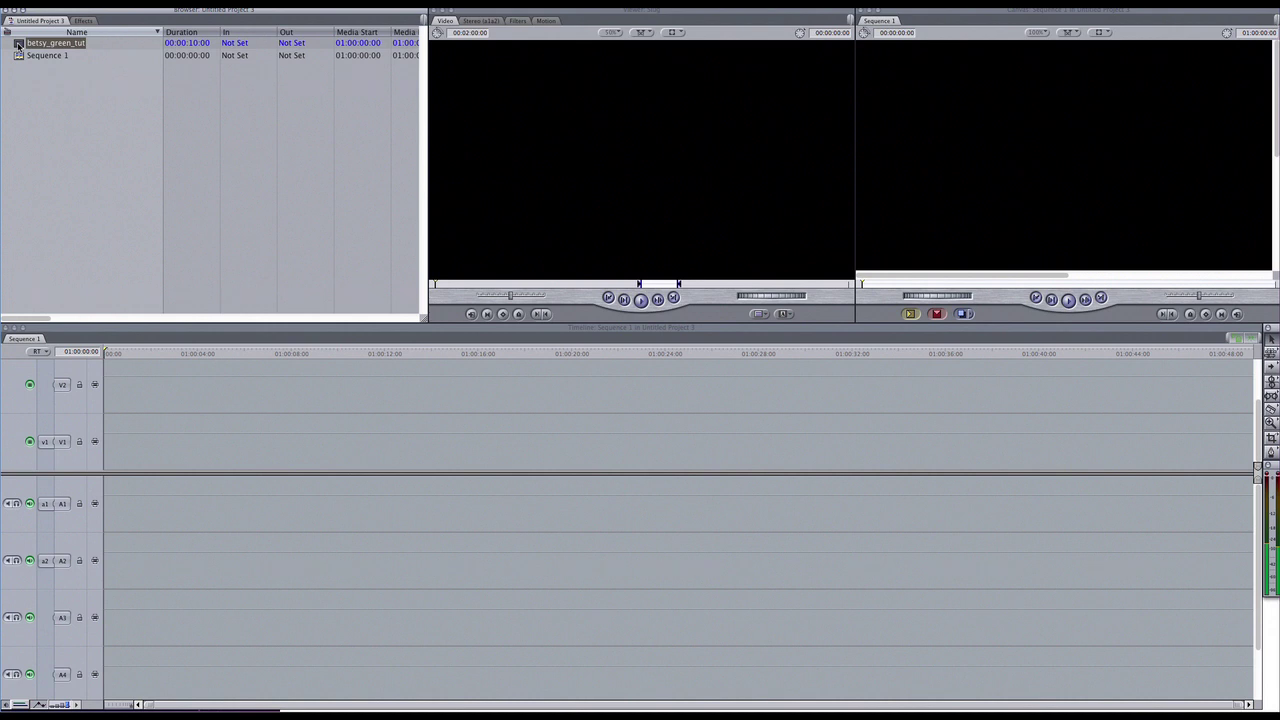
left_click_drag(18, 44, 1163, 125)
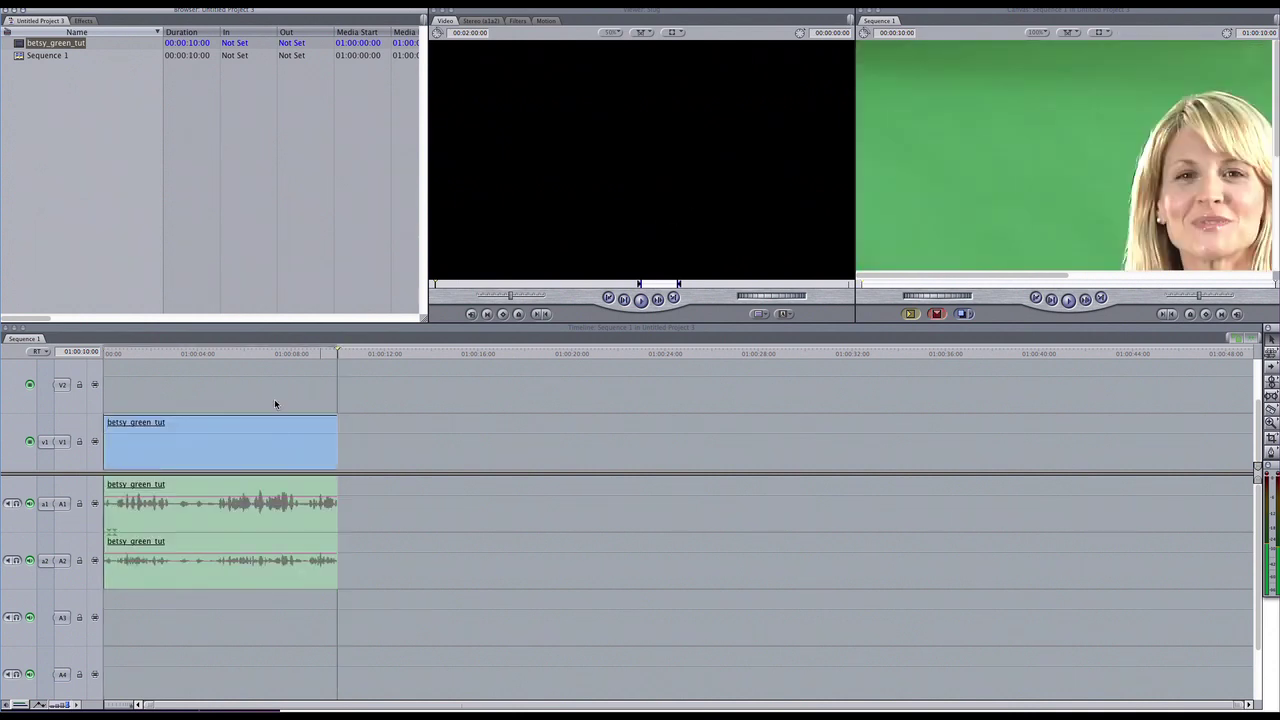
left_click(160, 354)
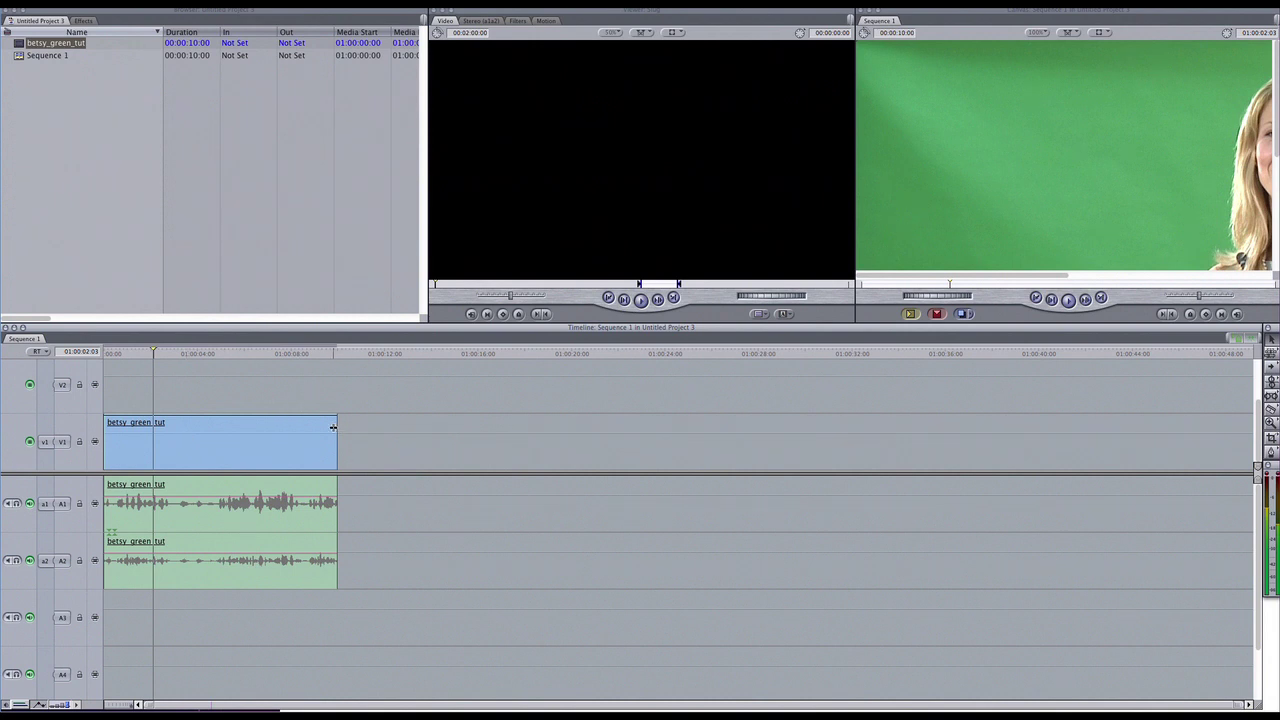
left_click(207, 451)
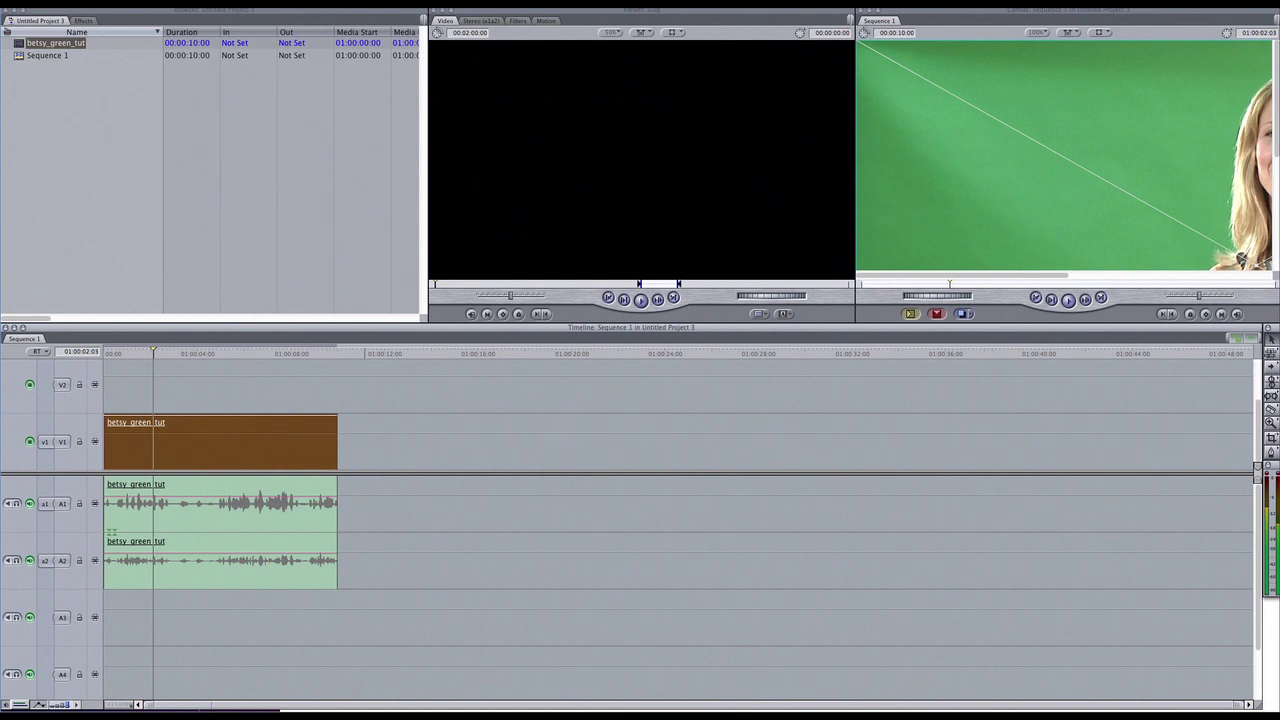
key("shift+l")
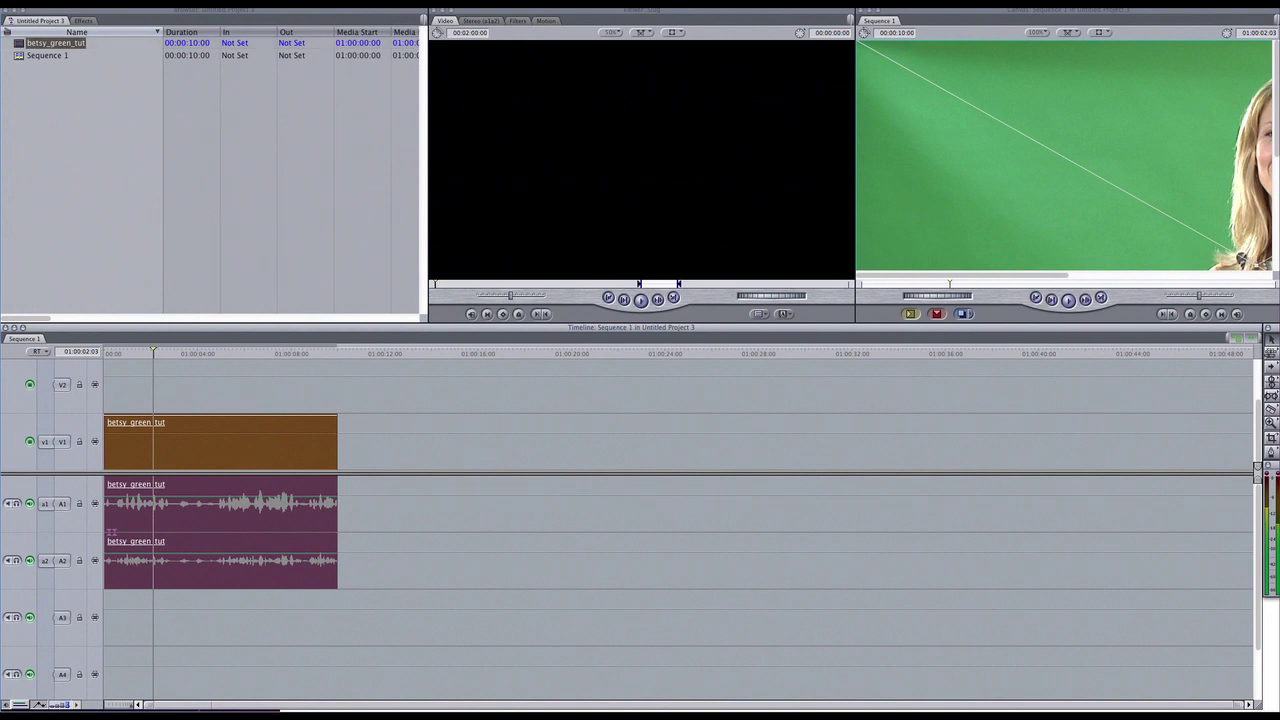
Step: Set the Canvas zoom to 50% so the whole presenter frame is visible
left_click(182, 355)
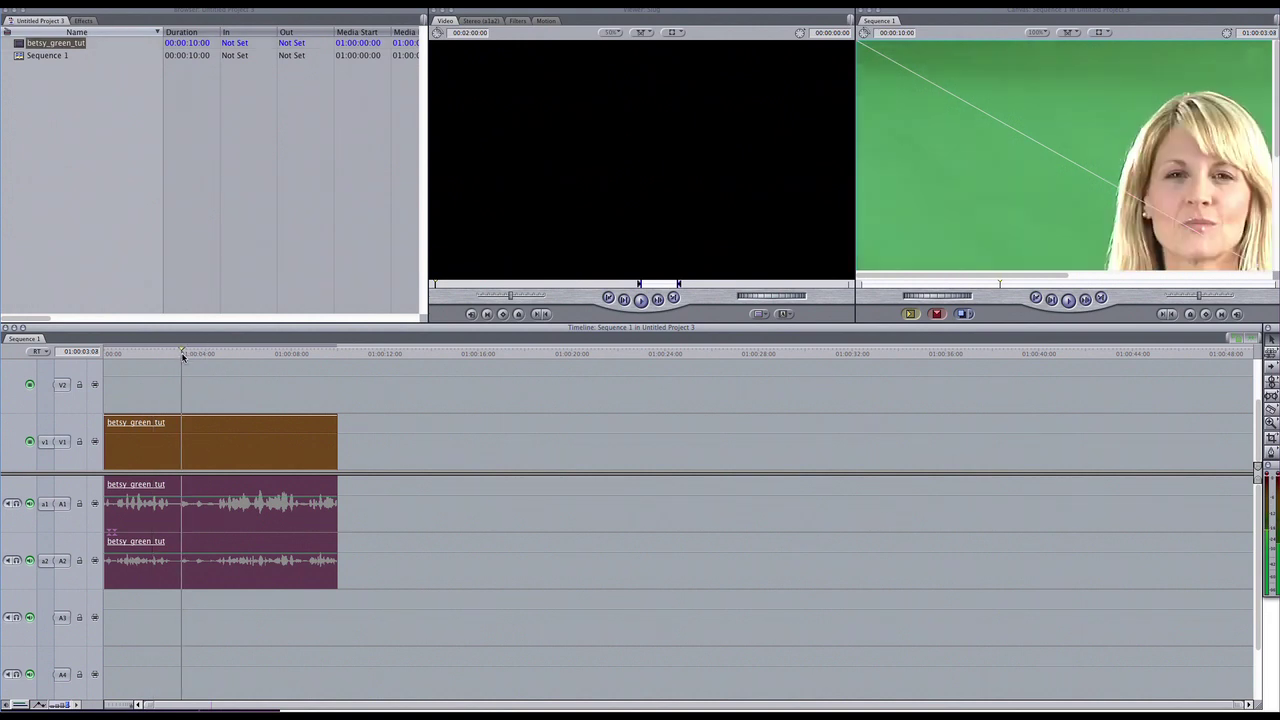
left_click(1048, 33)
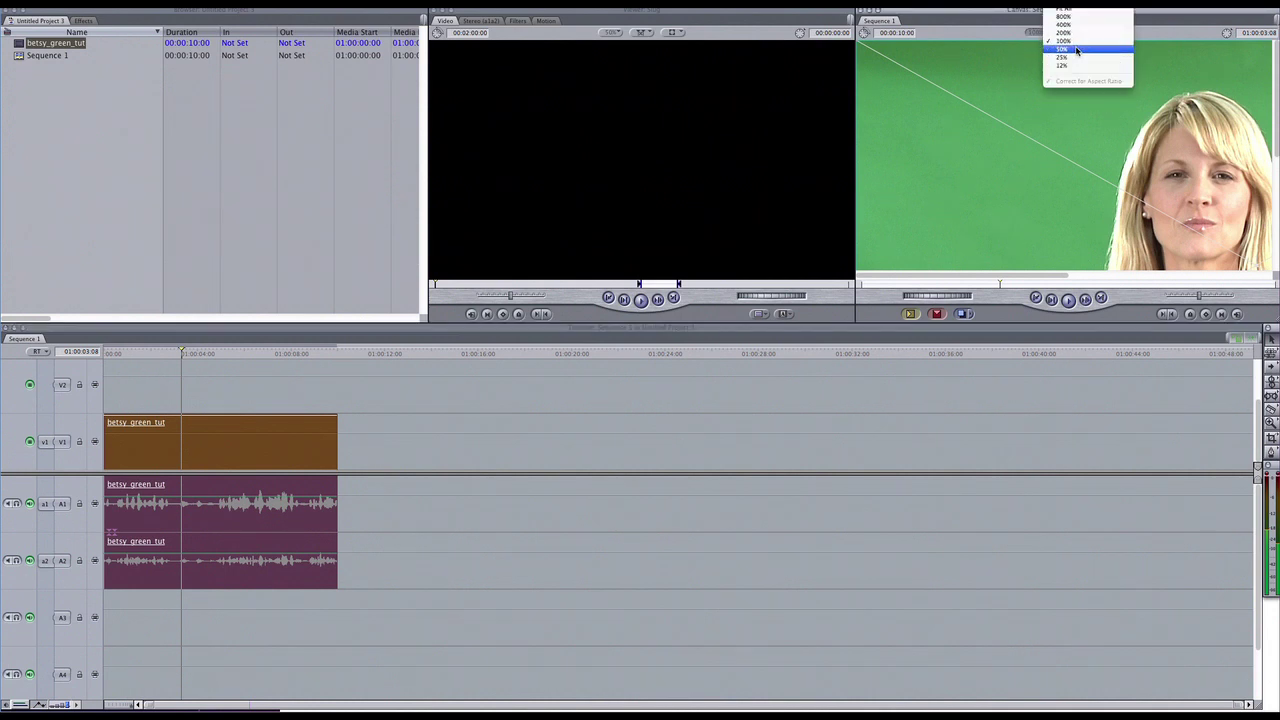
left_click(1076, 50)
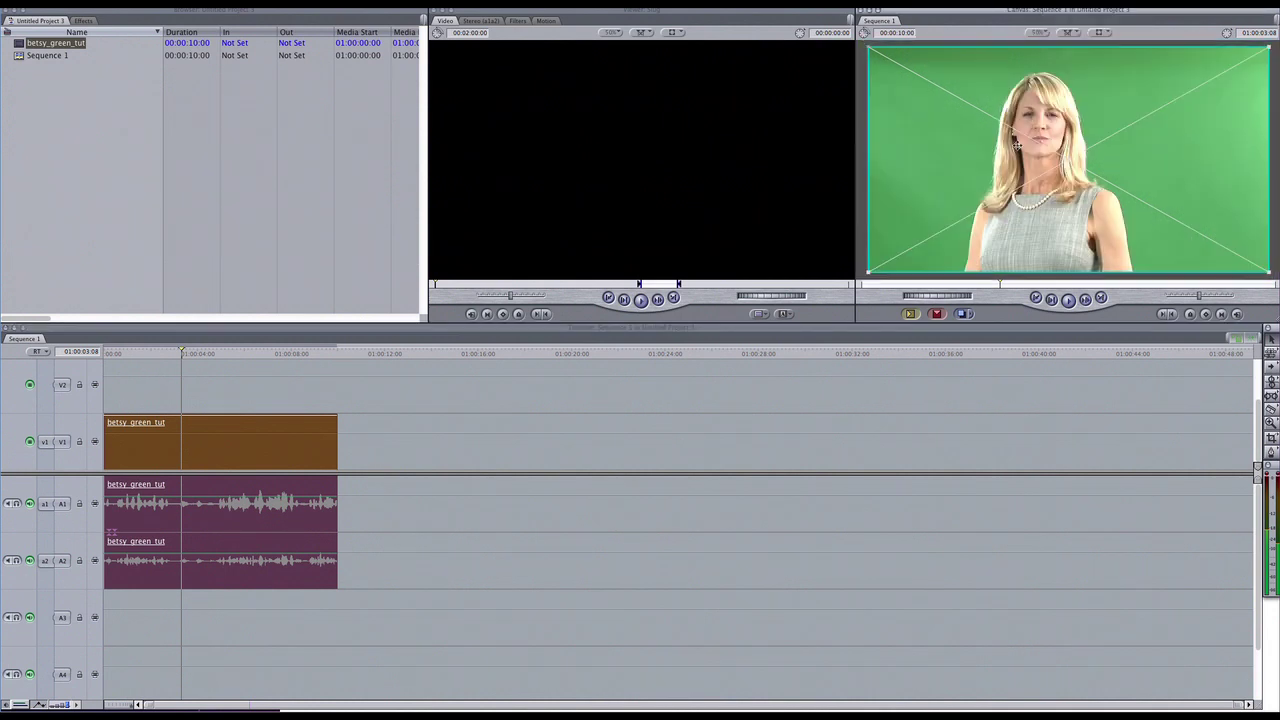
Step: Play the clip from near the start, then stop and park at about seven seconds
left_click_drag(198, 356, 123, 358)
key("Right")
key("Right")
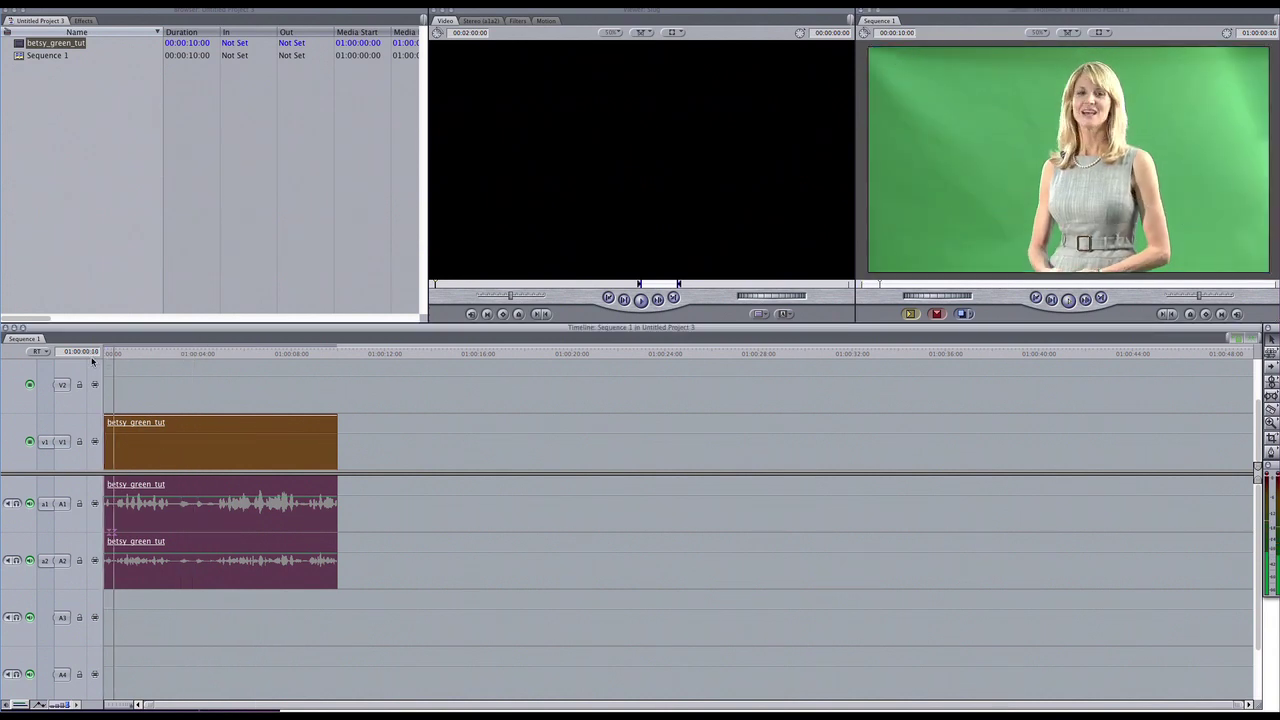
key("space")
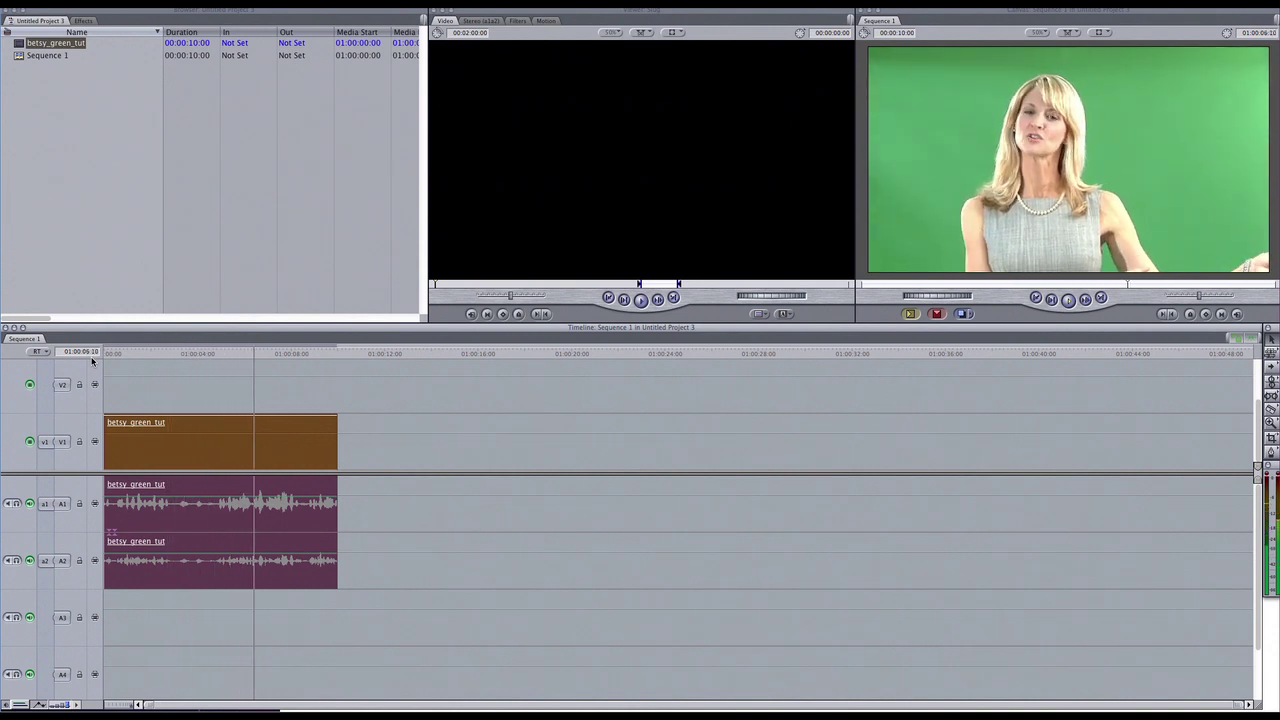
key("space")
left_click_drag(278, 355, 296, 358)
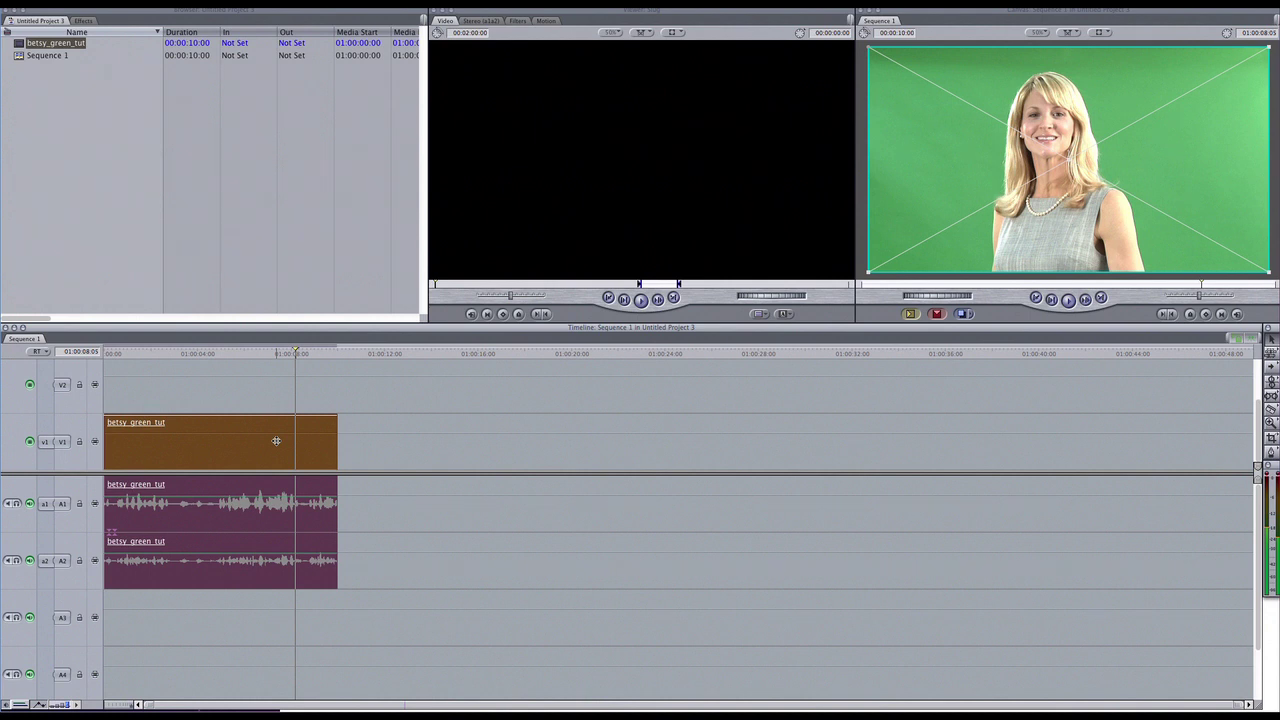
Step: Clear the selection, then select just the betsy_green_tut video on V1
left_click(265, 405)
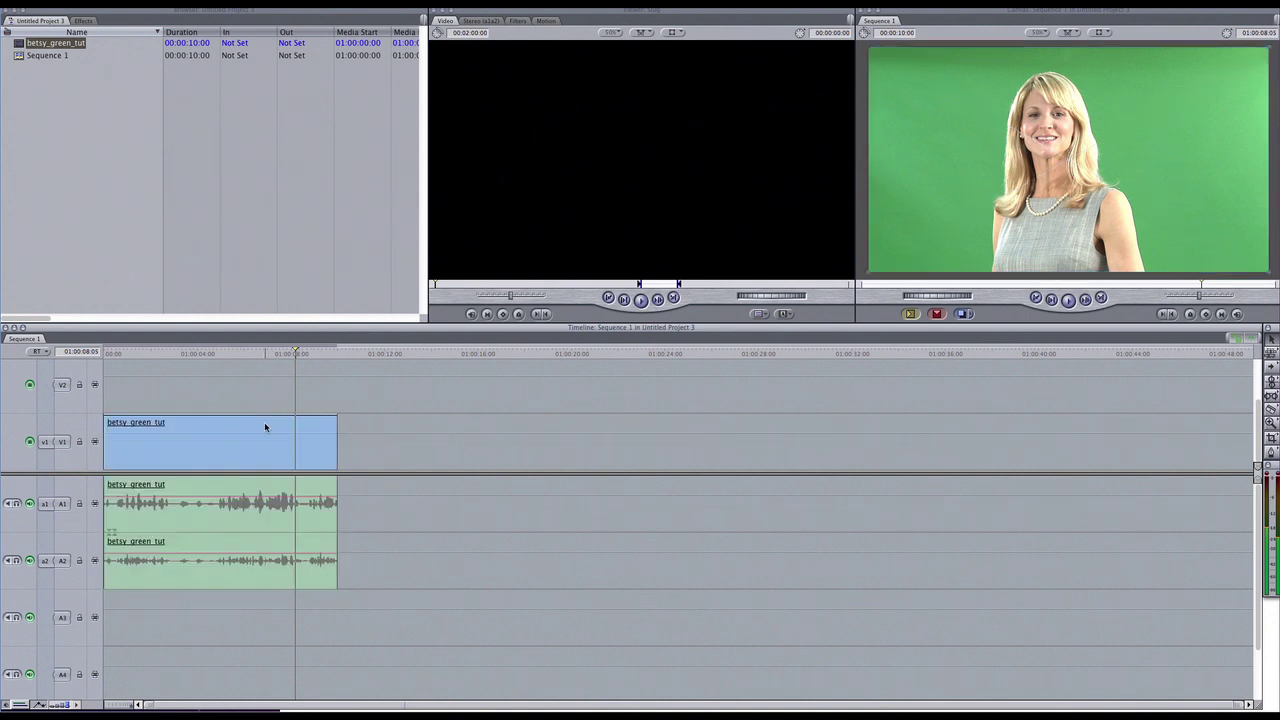
left_click(265, 427)
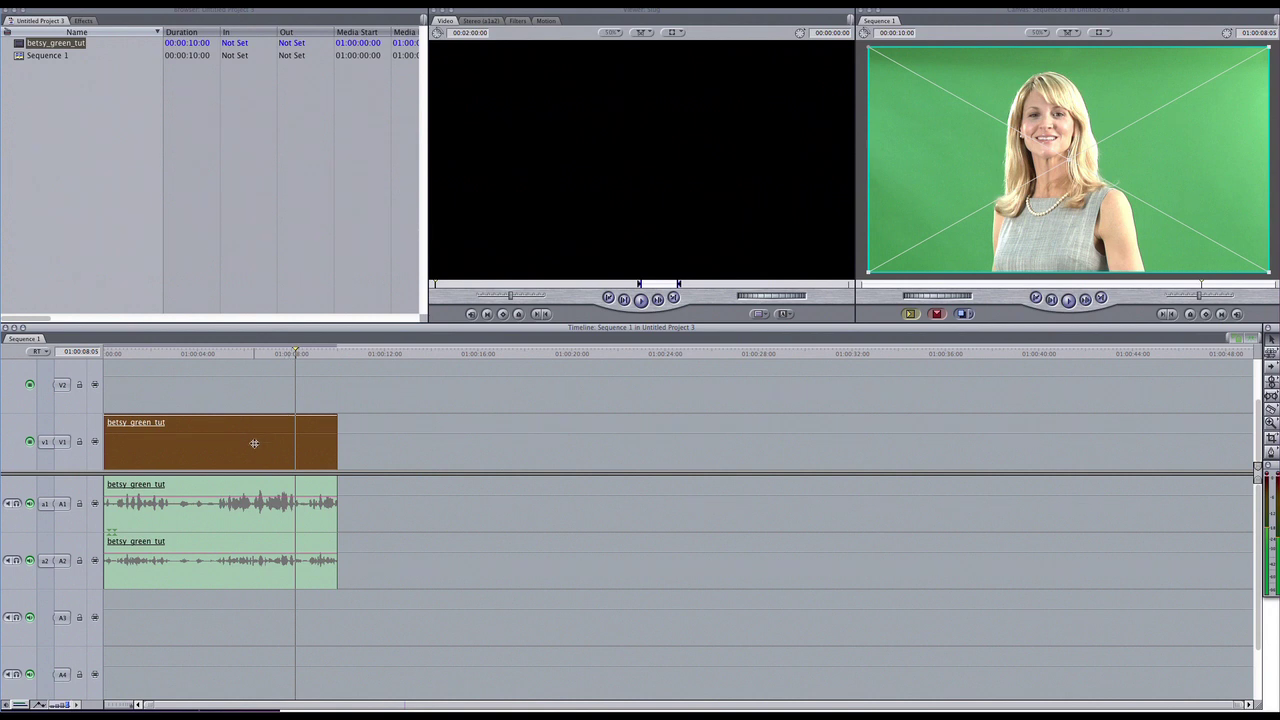
Step: Open the betsy_green_tut video in the Viewer, apply Key > Chroma Keyer, and show its settings
double_click(254, 443)
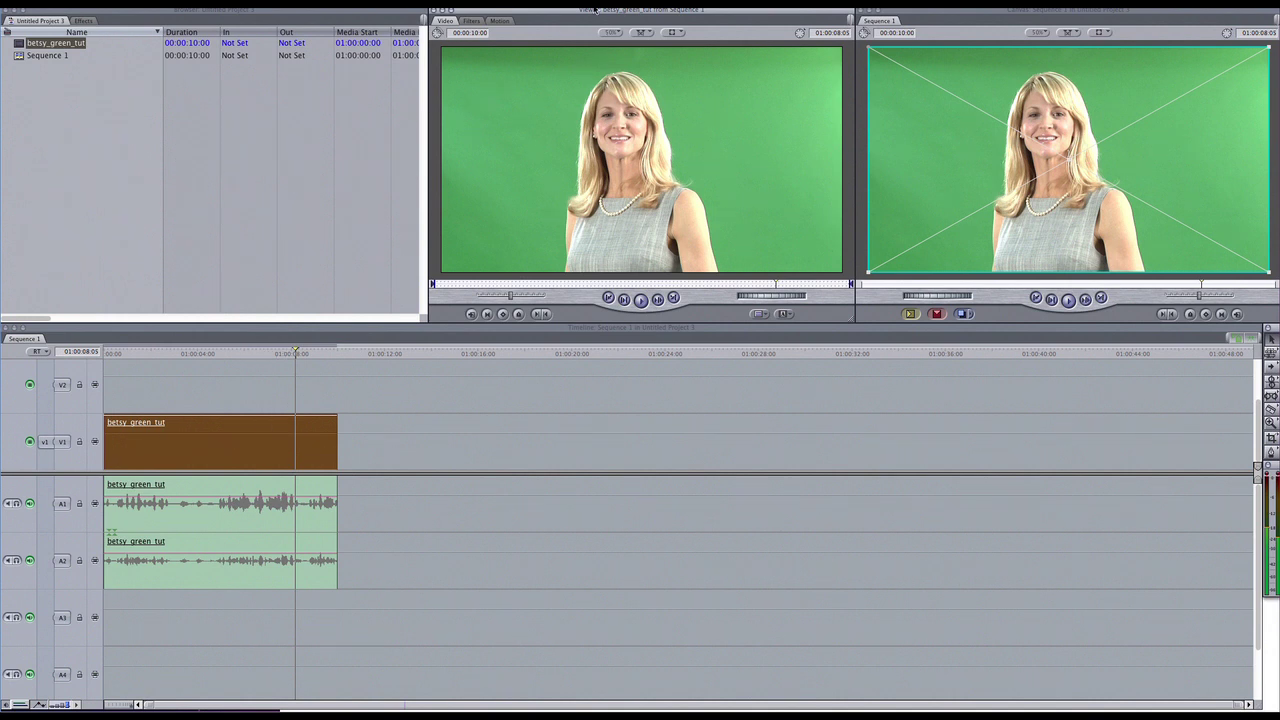
mouse_move(556, 15)
left_mouse_down()
mouse_move(538, 15)
mouse_move(556, 15)
left_mouse_up()
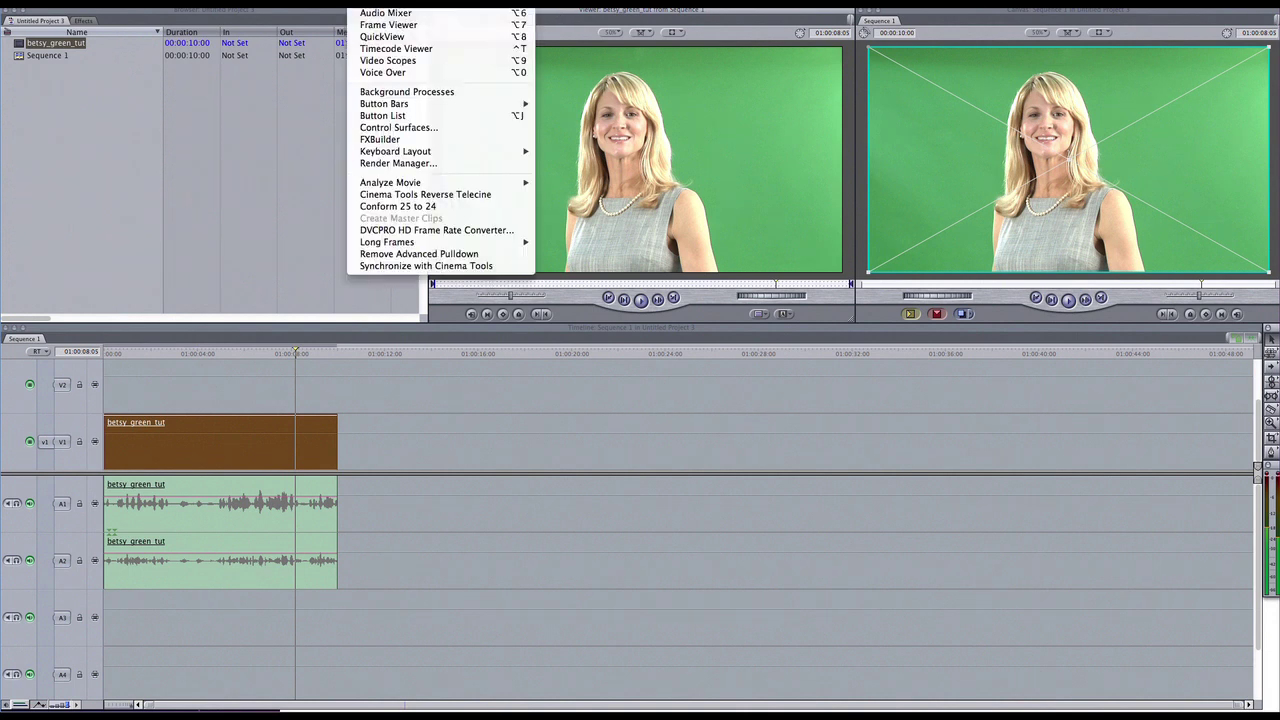
key("Left")
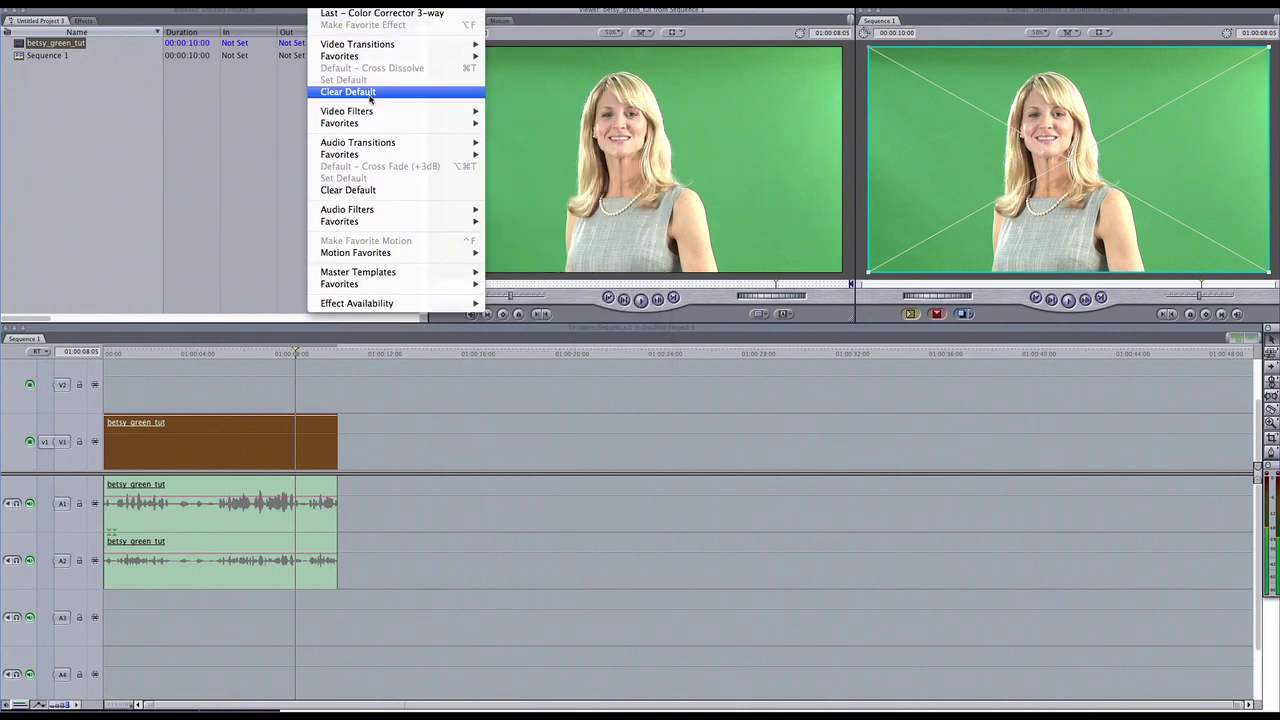
mouse_move(430, 112)
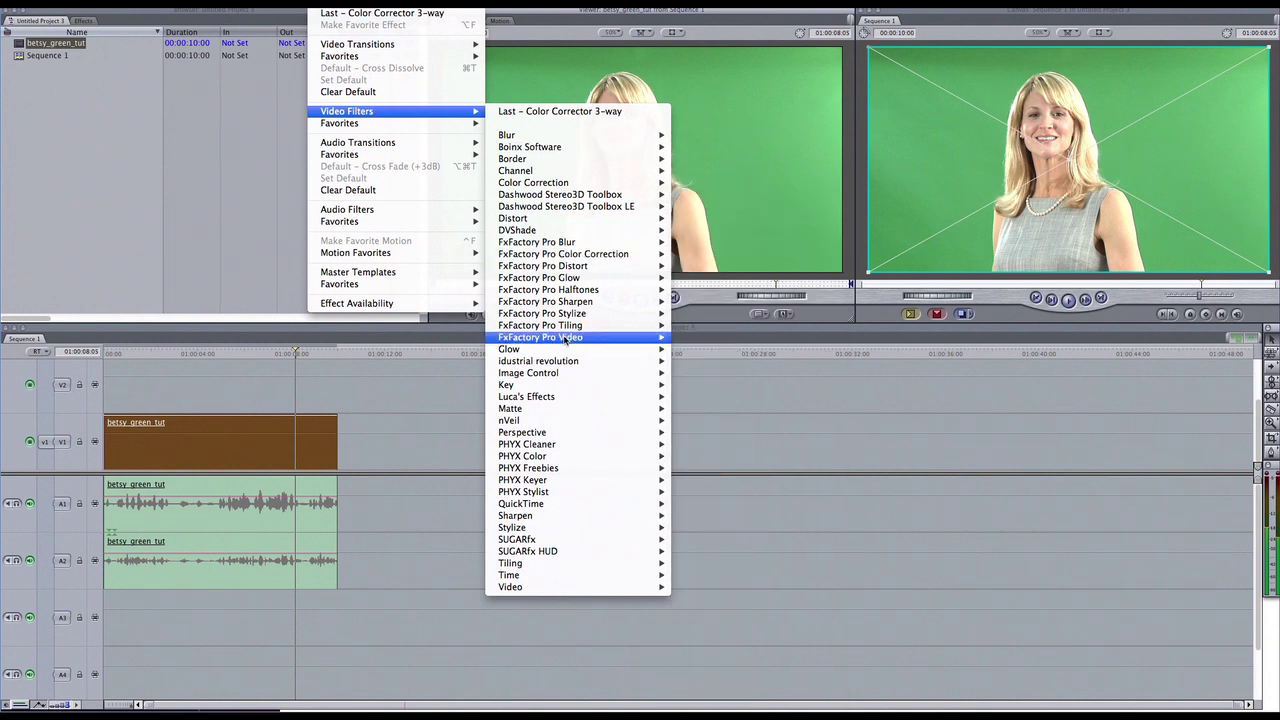
mouse_move(544, 388)
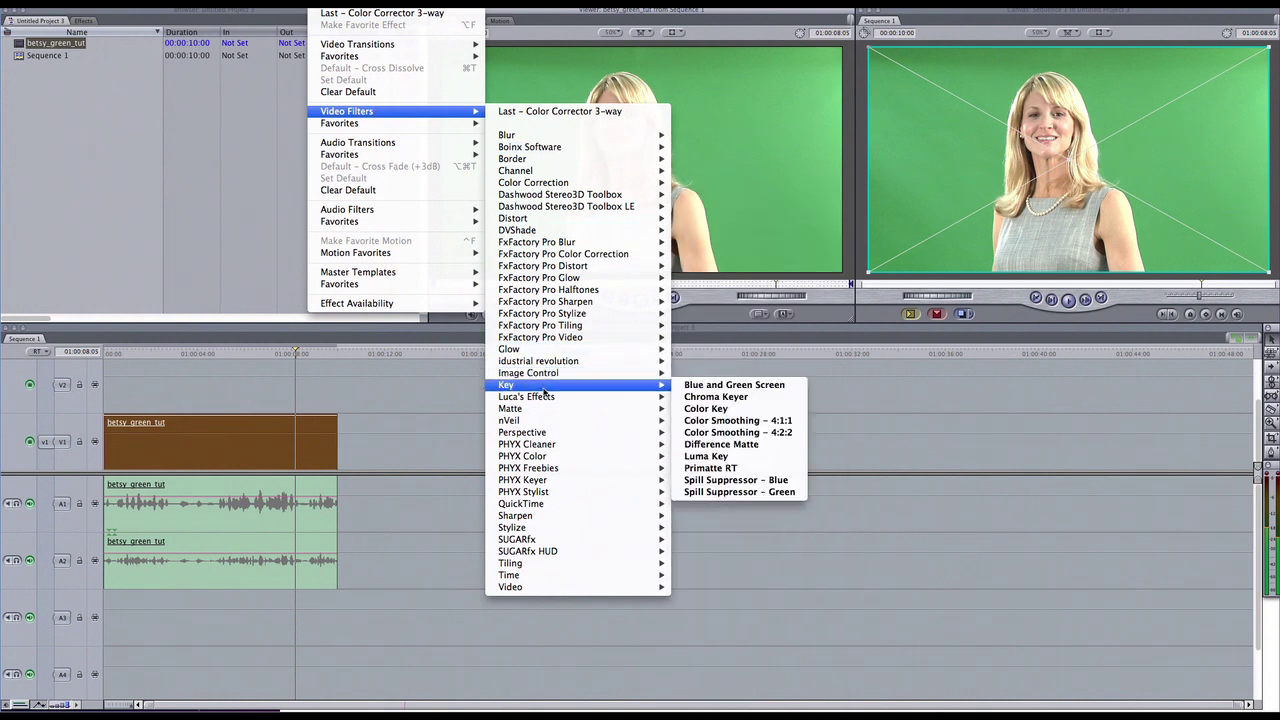
left_click(747, 398)
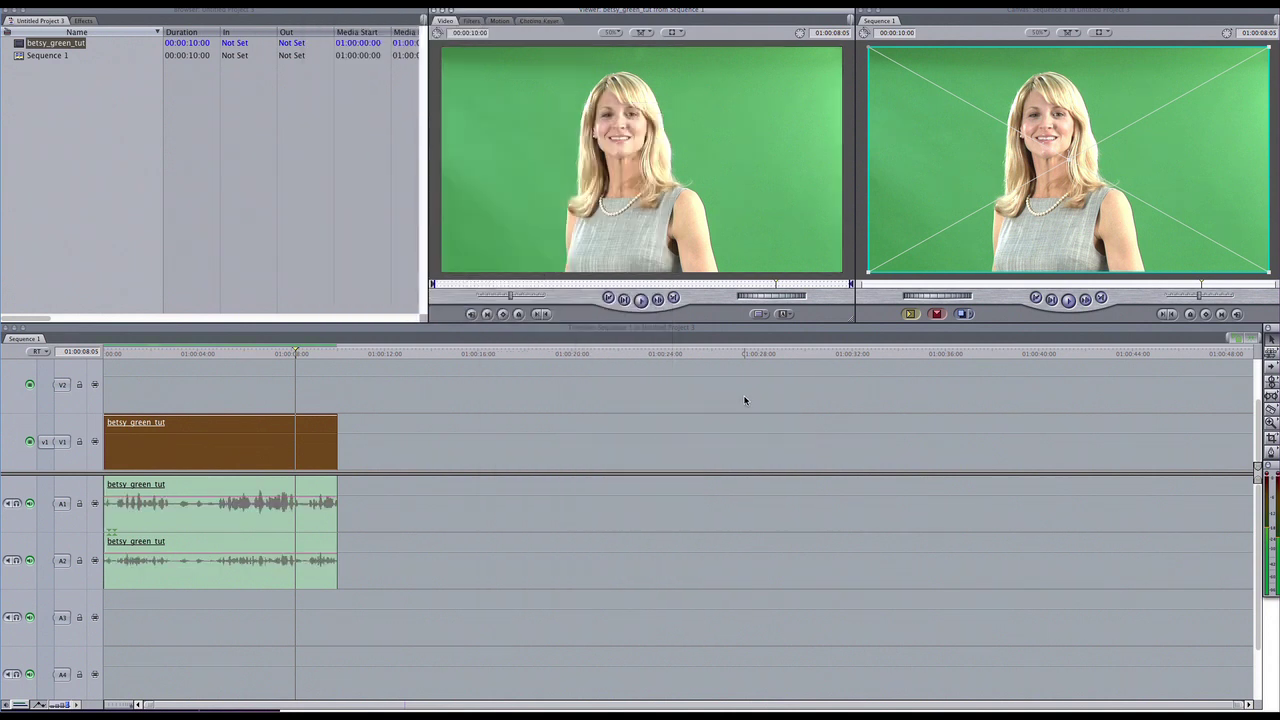
left_click(541, 22)
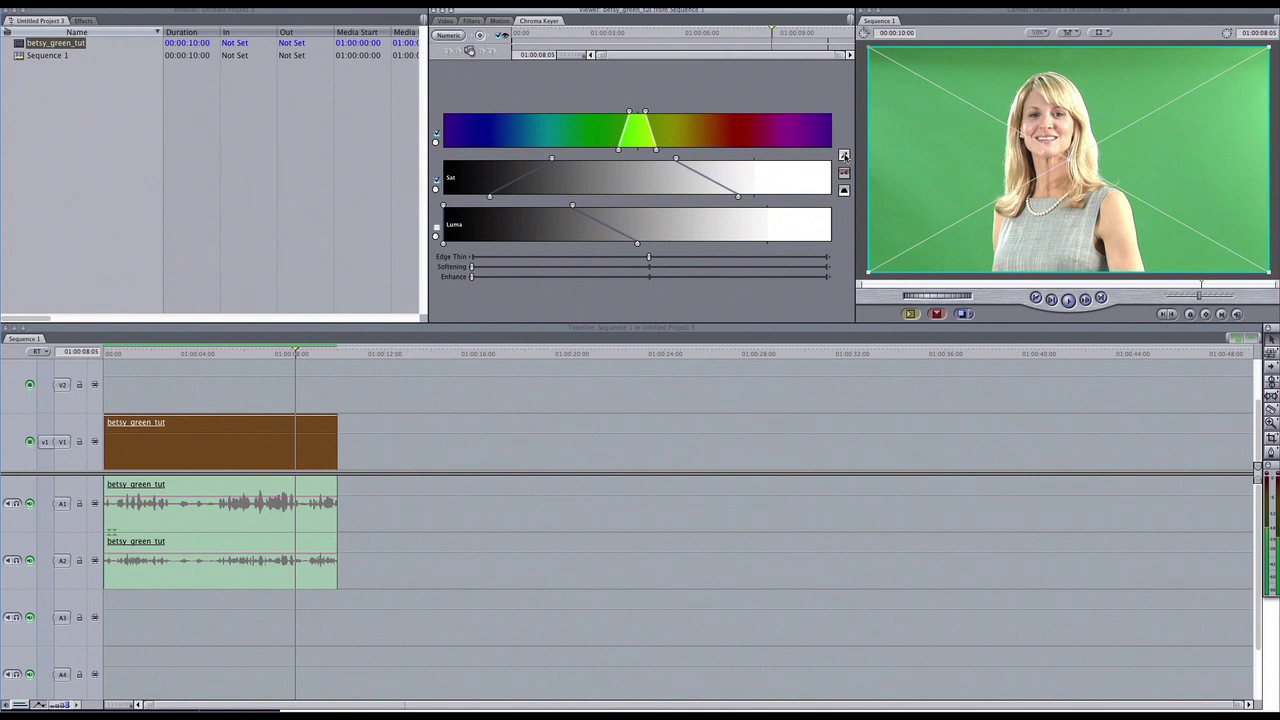
Step: Sample the green backdrop with the Select Color eyedropper at several spots, including lower-left and upper-right
left_click(843, 156)
left_click(977, 140)
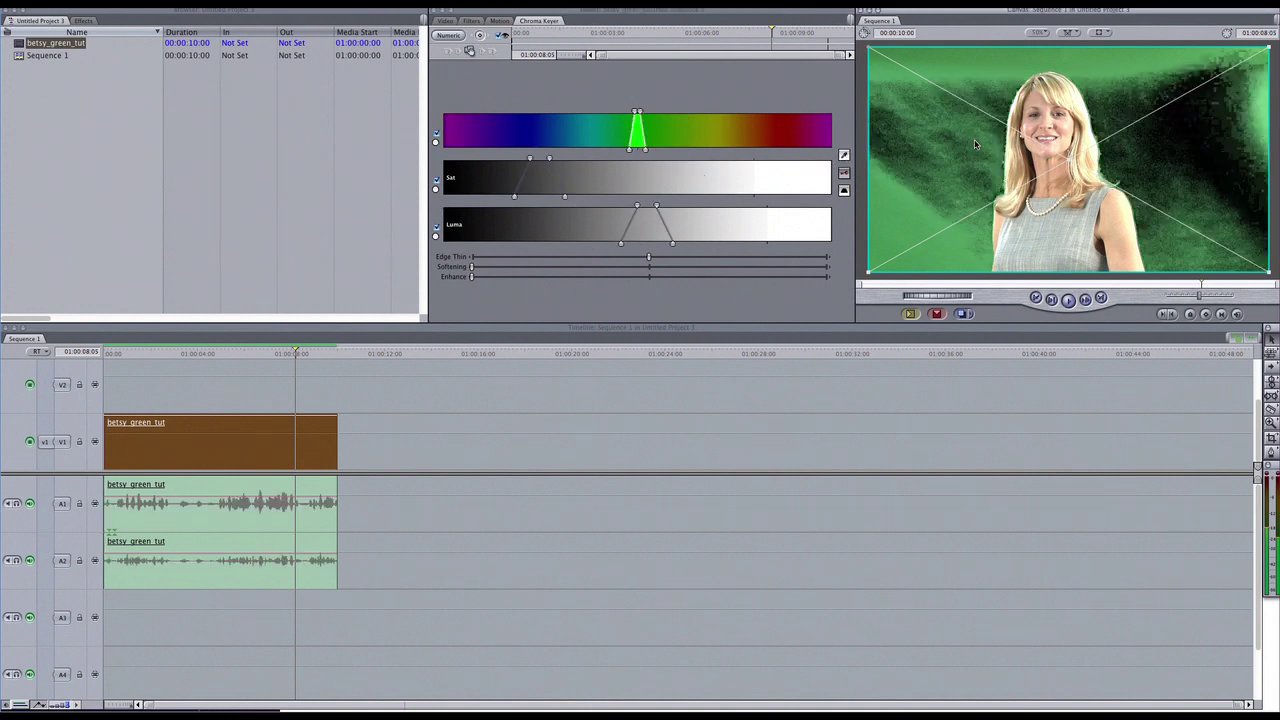
left_click(844, 156)
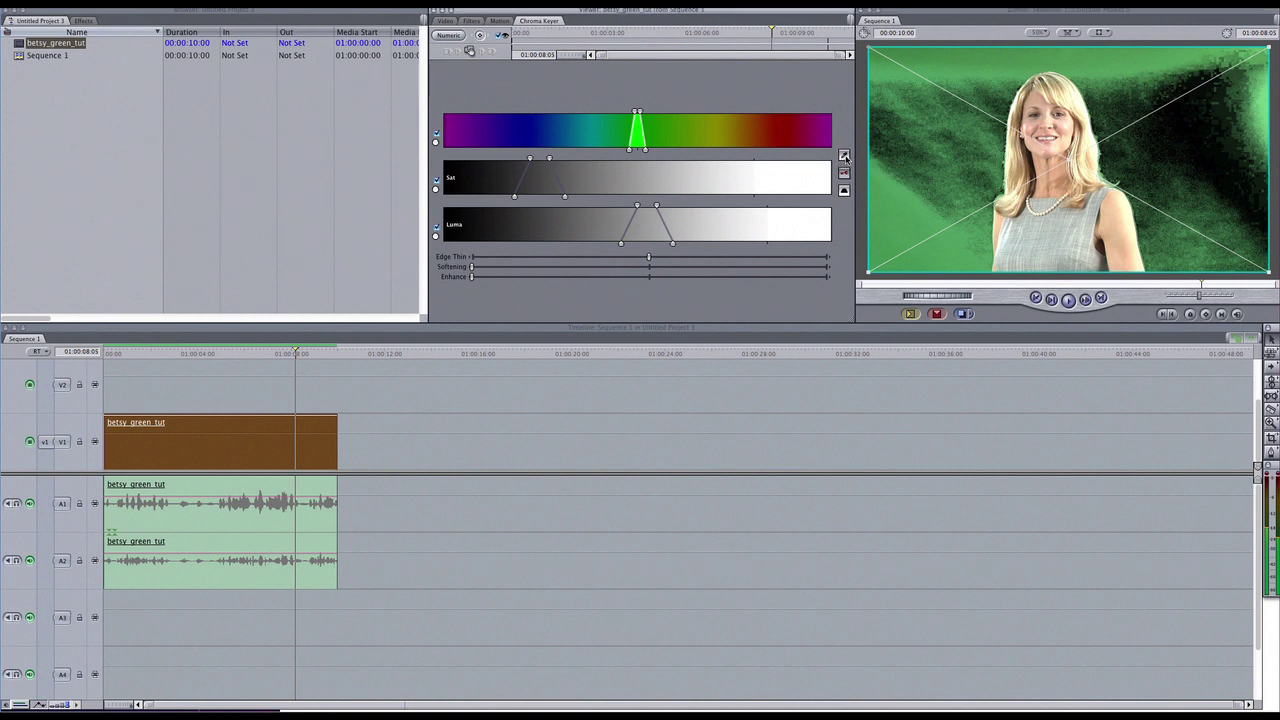
left_click(886, 193, "shift")
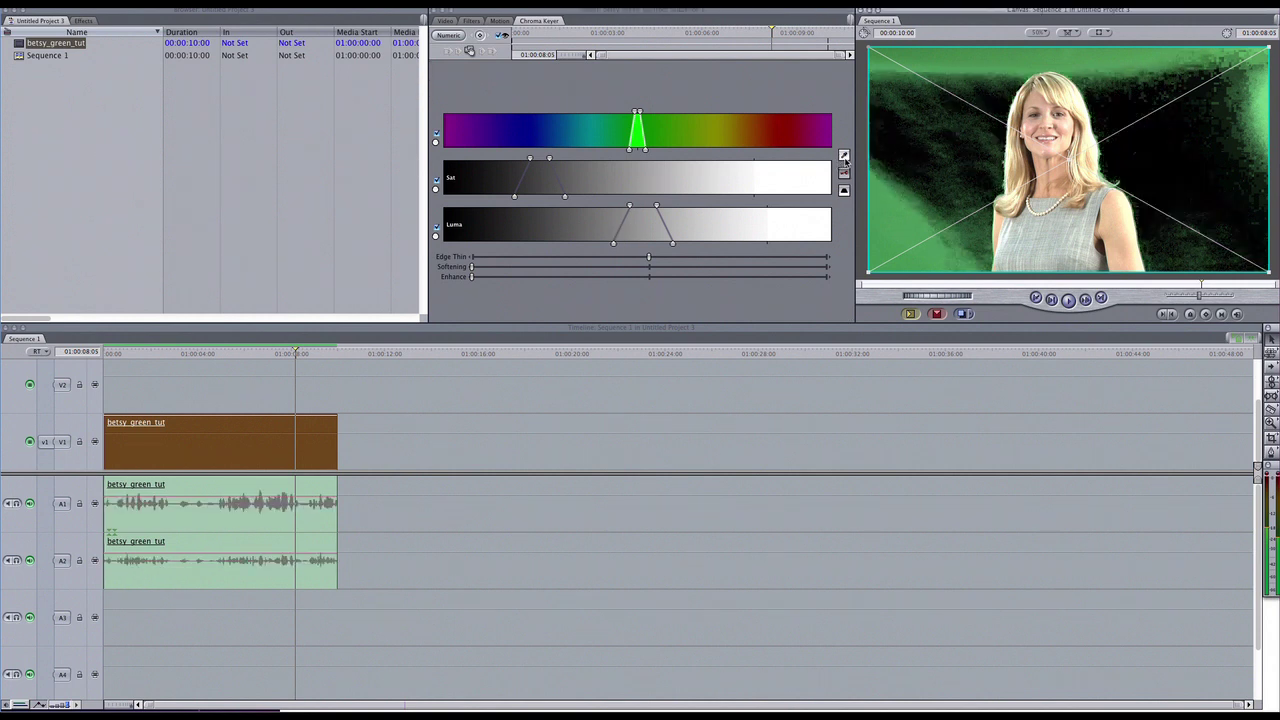
left_click(956, 64, "shift")
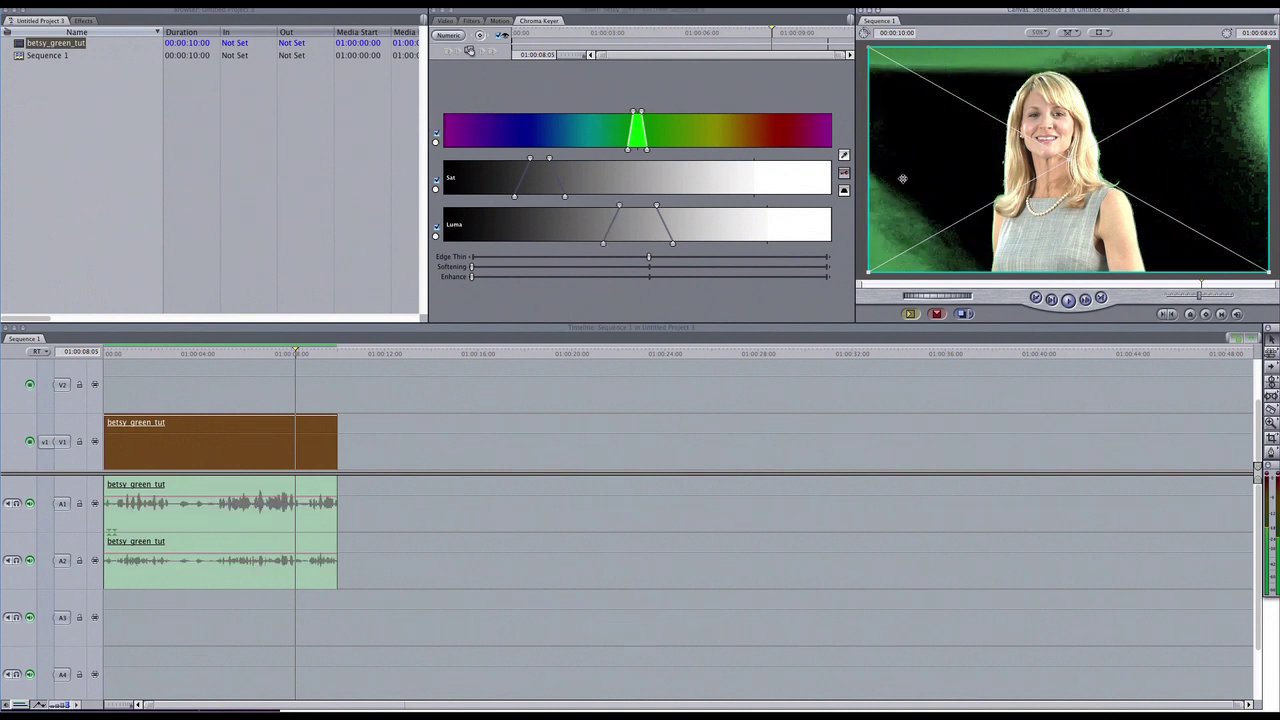
left_click(844, 156)
left_click(877, 225, "shift")
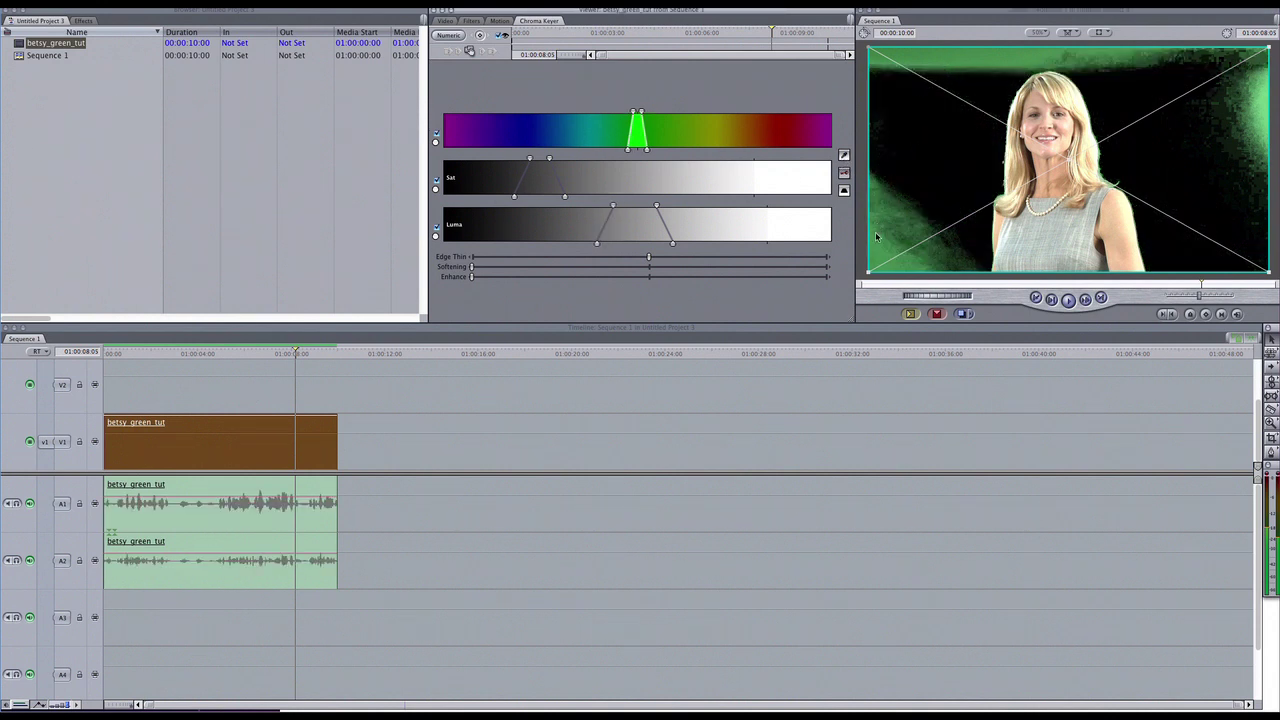
left_click(844, 156)
left_click(1241, 96, "shift")
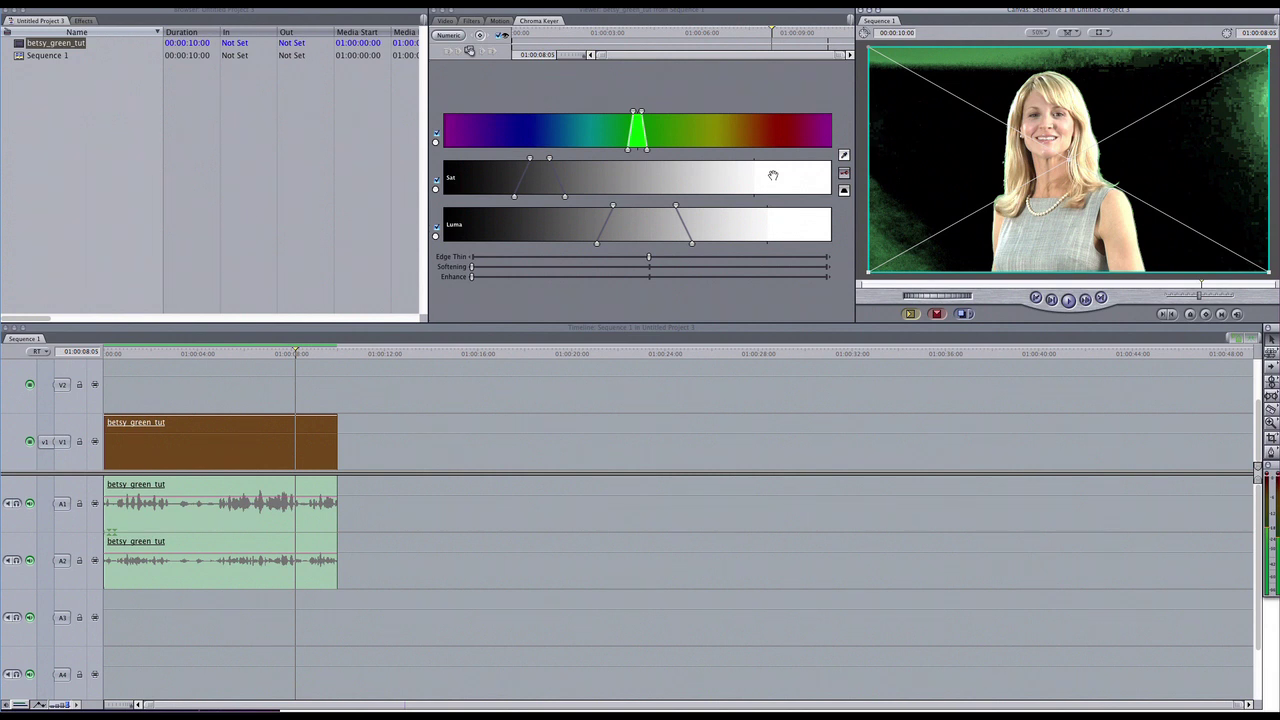
Step: Resample green background patches with the eyedropper and widen the Luma range toward brighter values
left_click(844, 156)
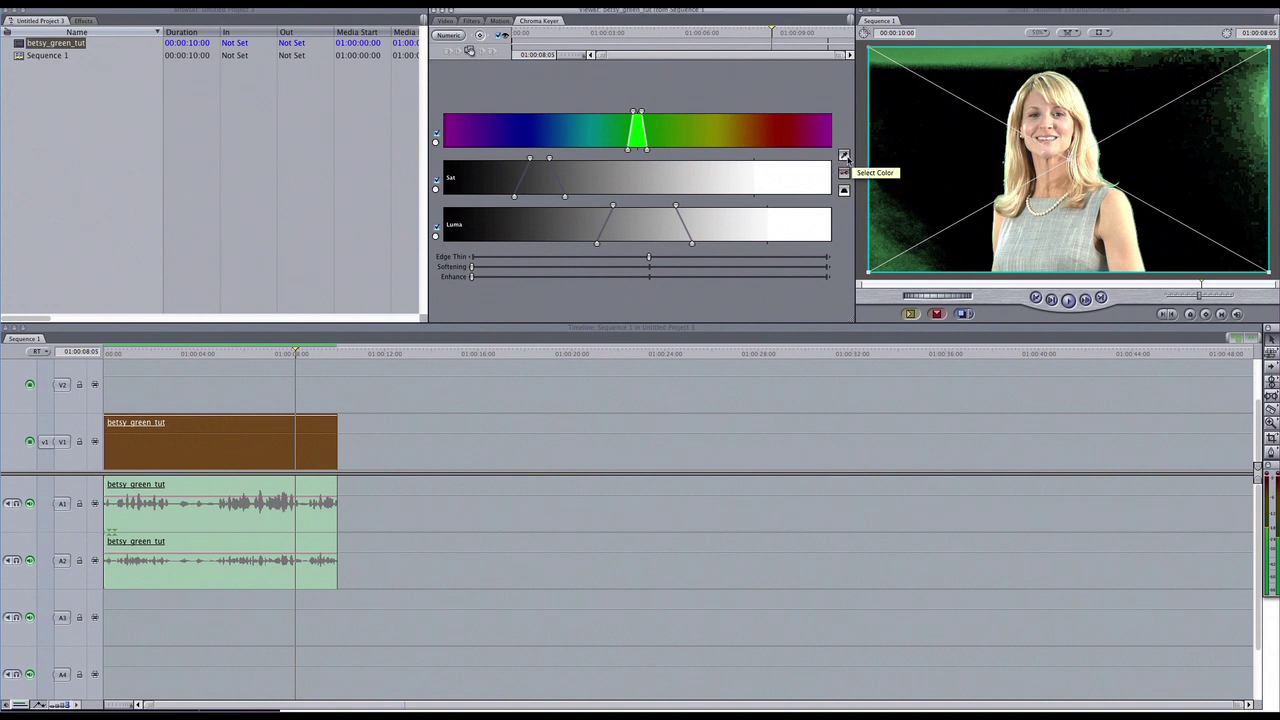
left_click(944, 57)
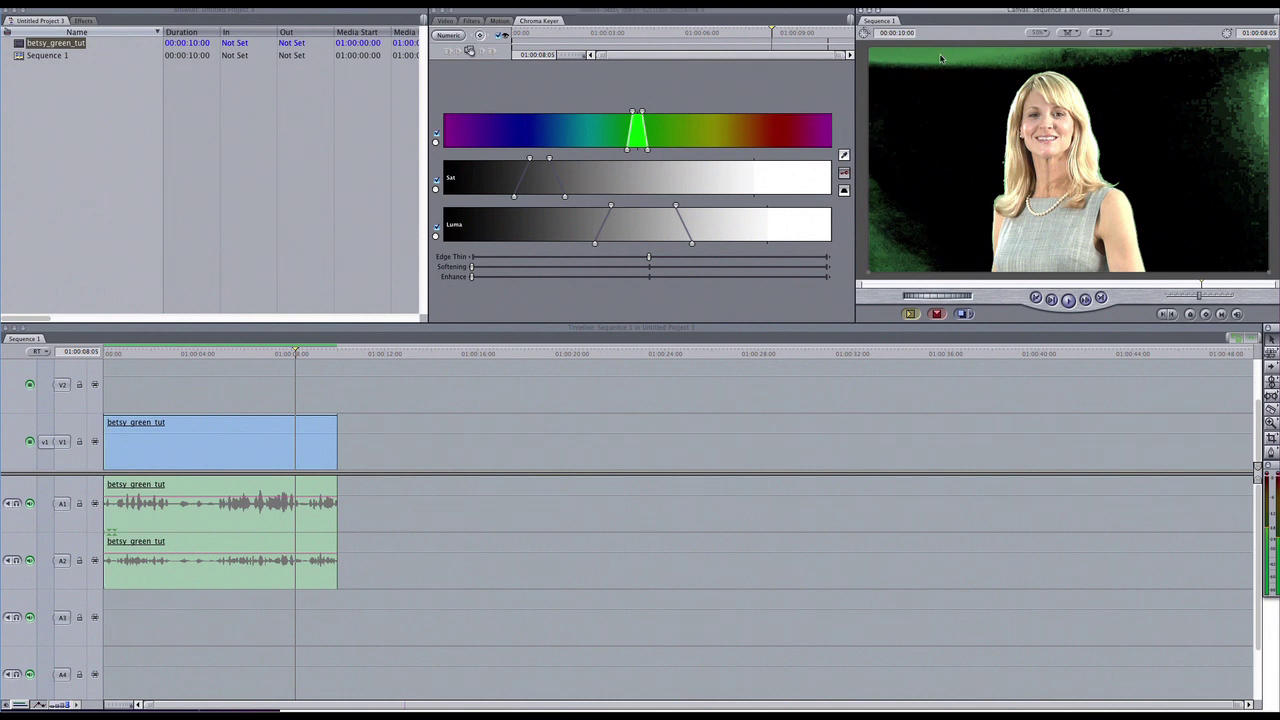
left_click(848, 156)
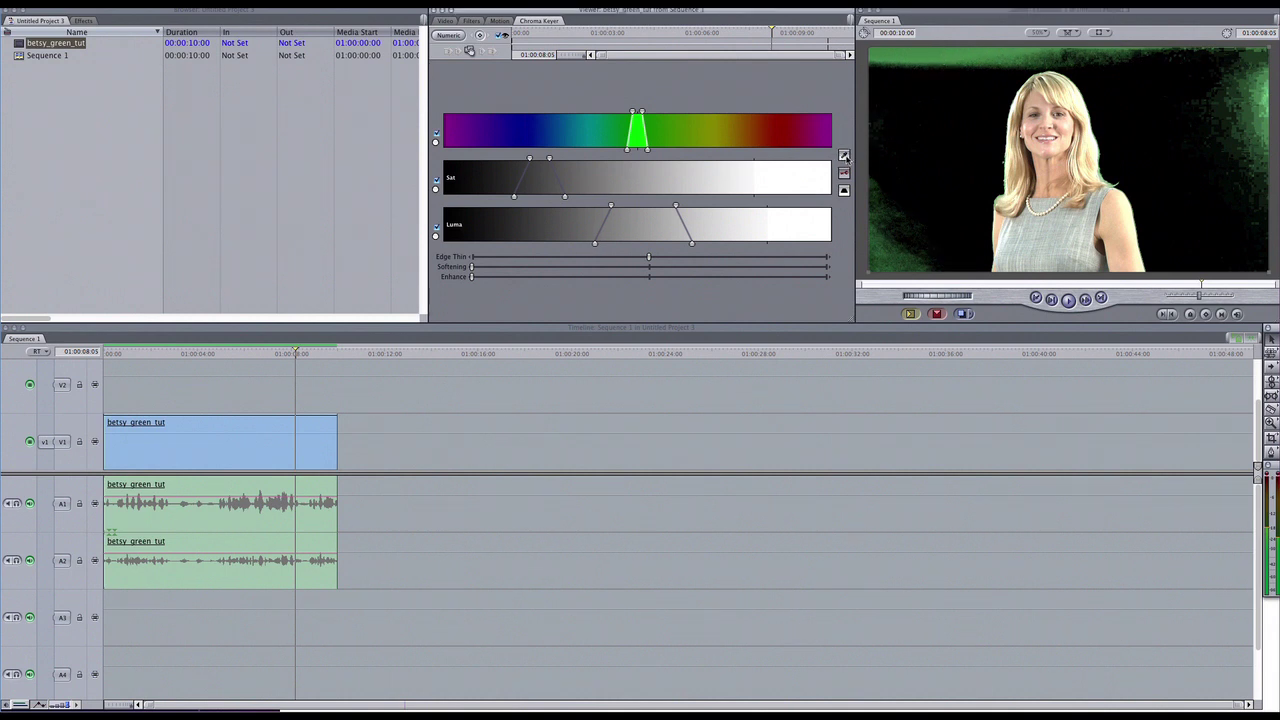
left_click(937, 56)
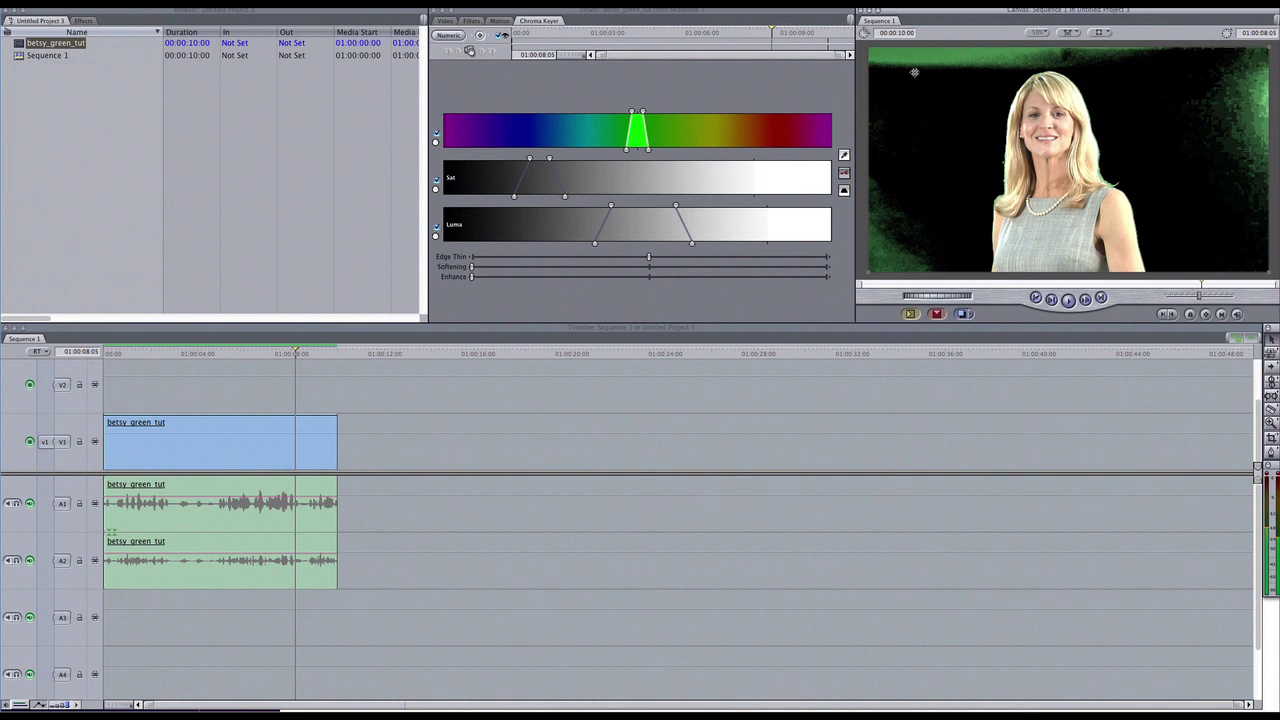
left_click(847, 155)
left_click(945, 50)
left_click_drag(676, 207, 697, 207)
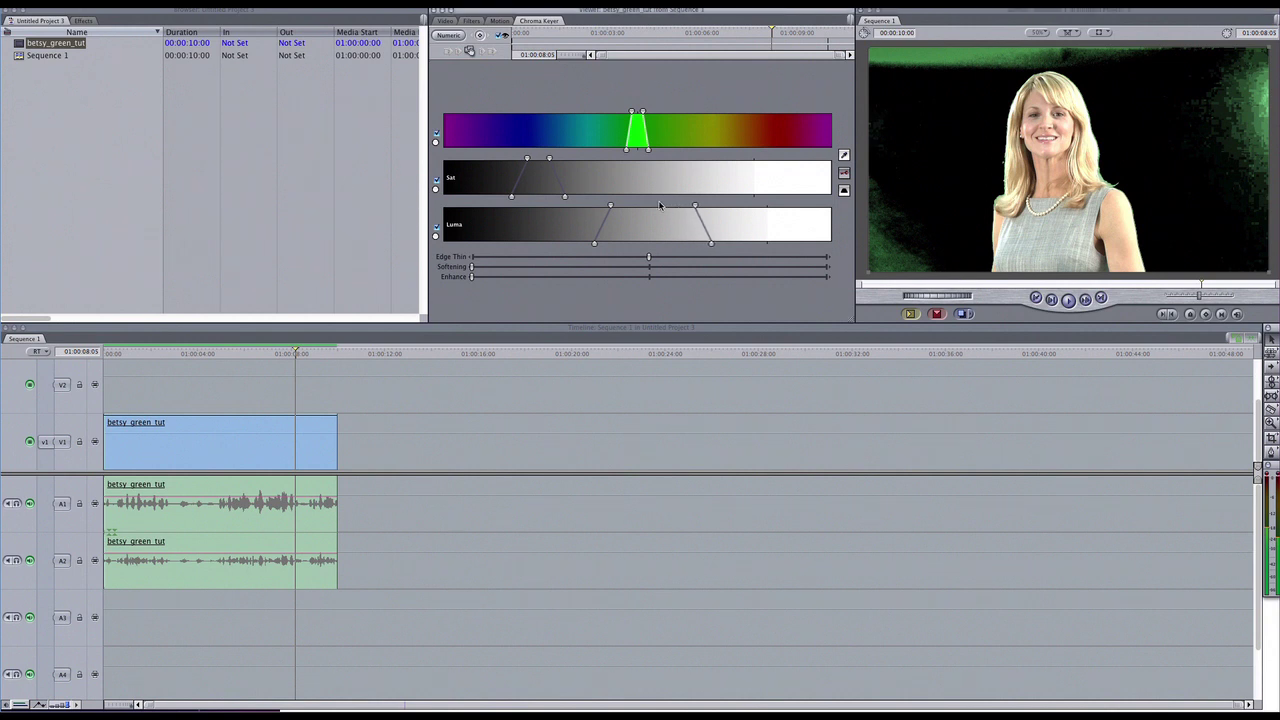
Step: Extend the Luma range darker and shift the Sat range to clear the green fringe
left_click_drag(611, 207, 578, 206)
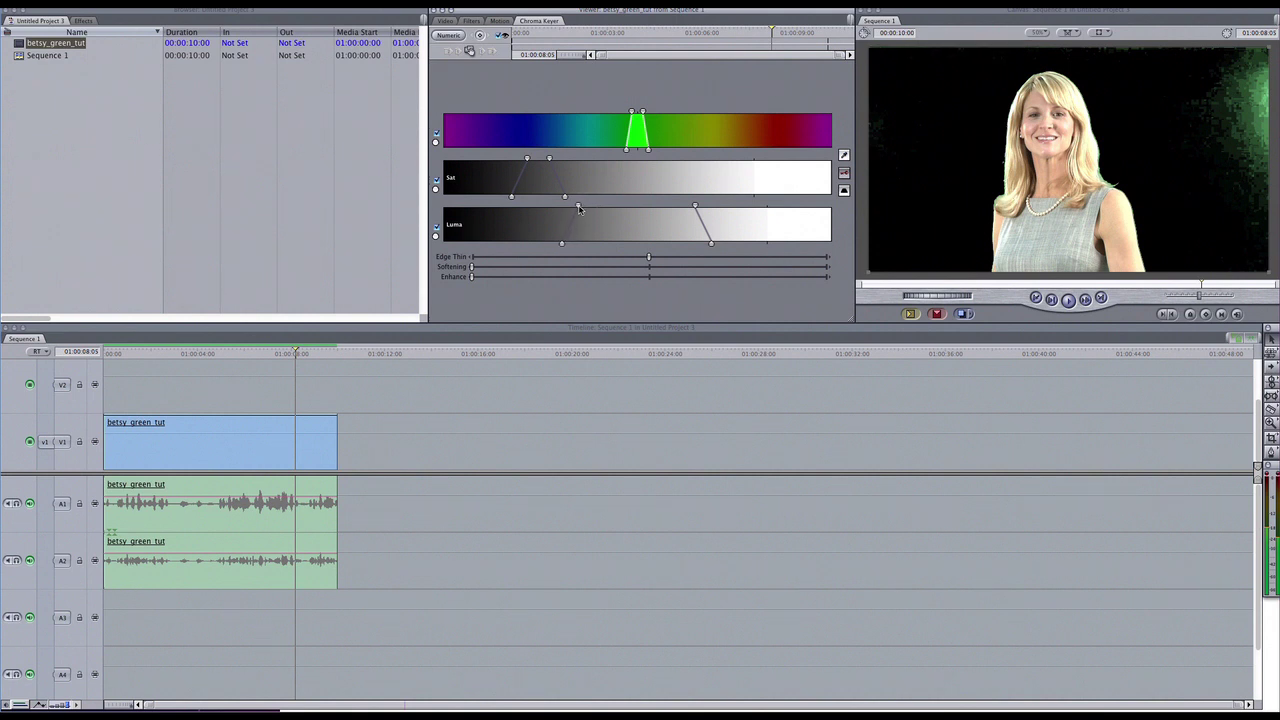
left_click_drag(578, 206, 572, 206)
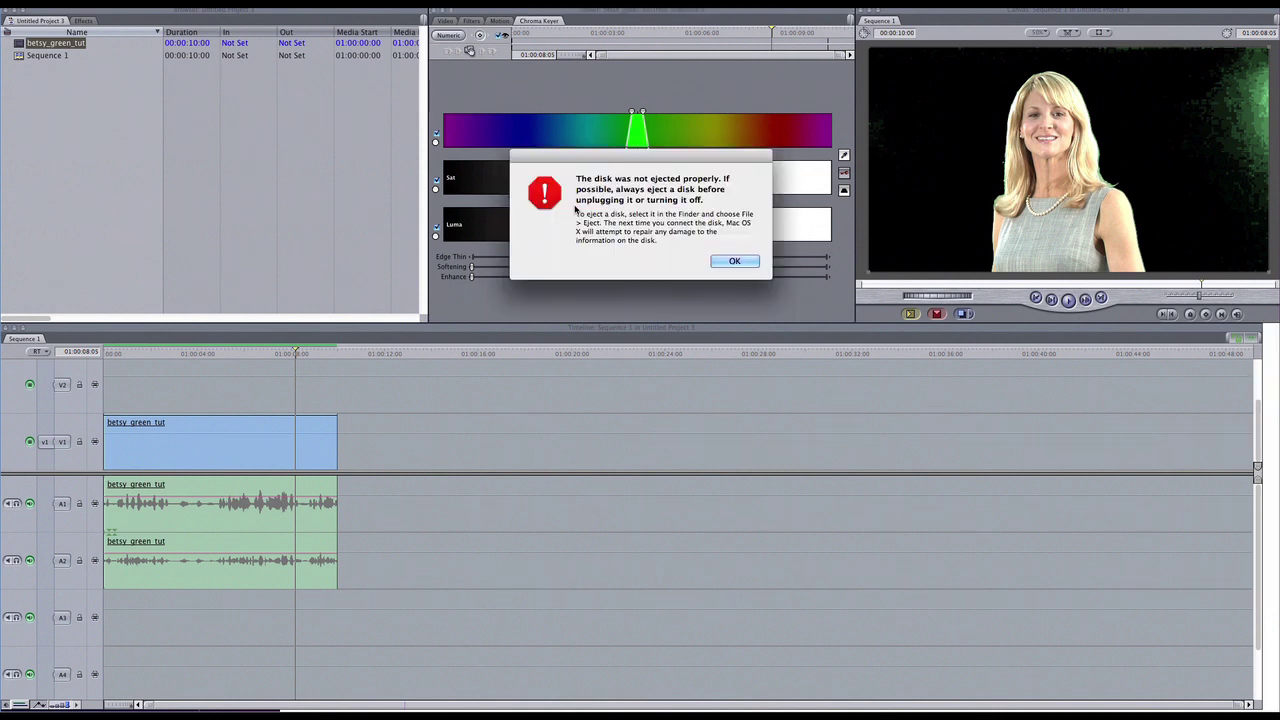
left_click(731, 261)
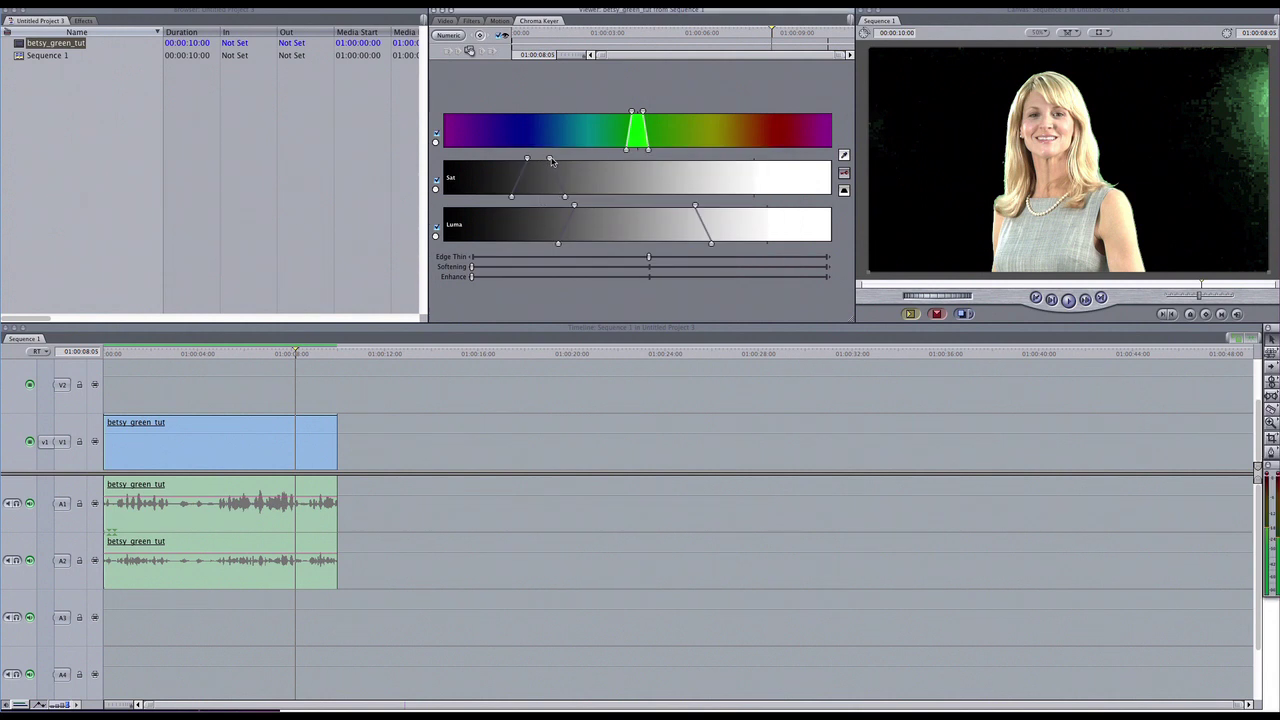
left_click_drag(561, 158, 565, 163)
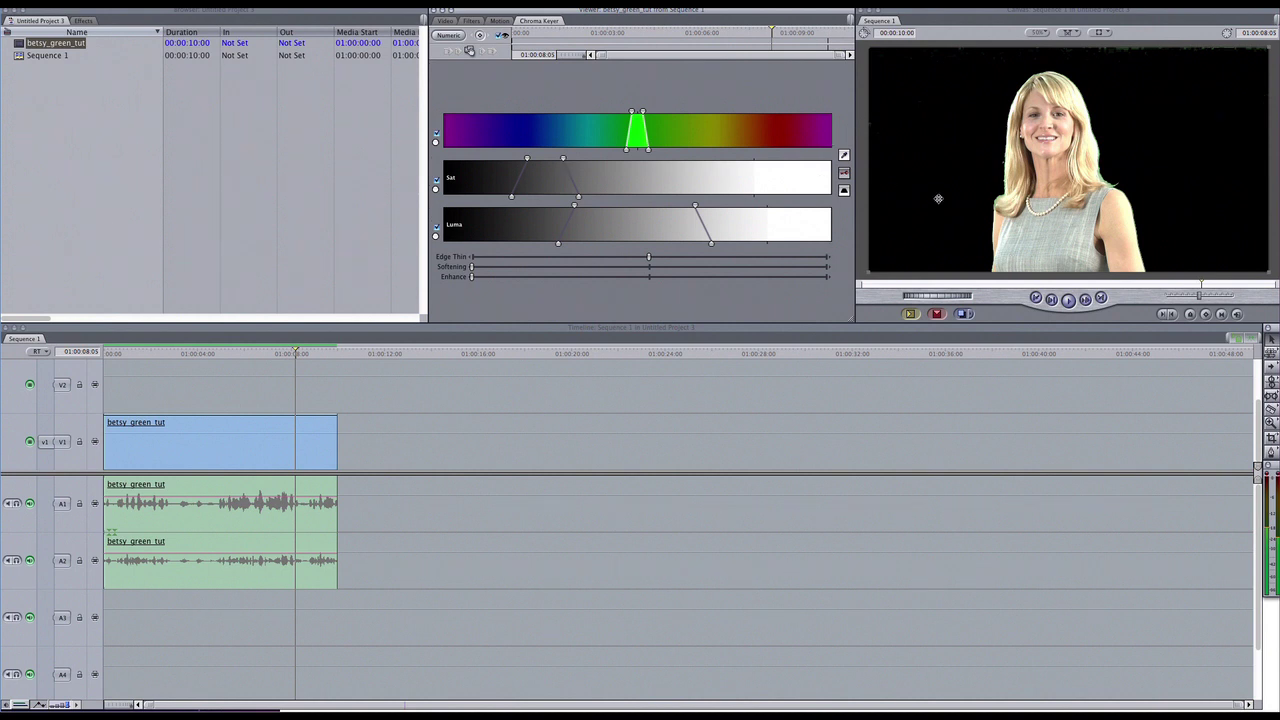
left_click_drag(563, 164, 558, 162)
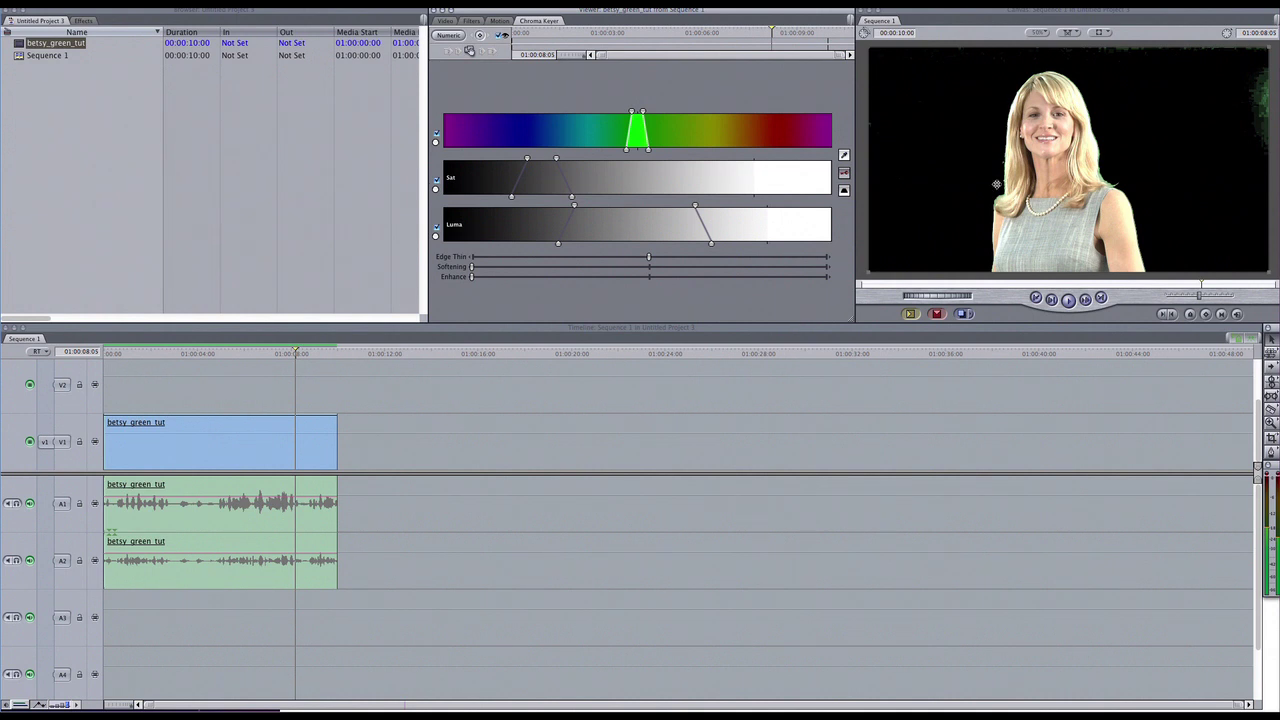
left_click(1040, 33)
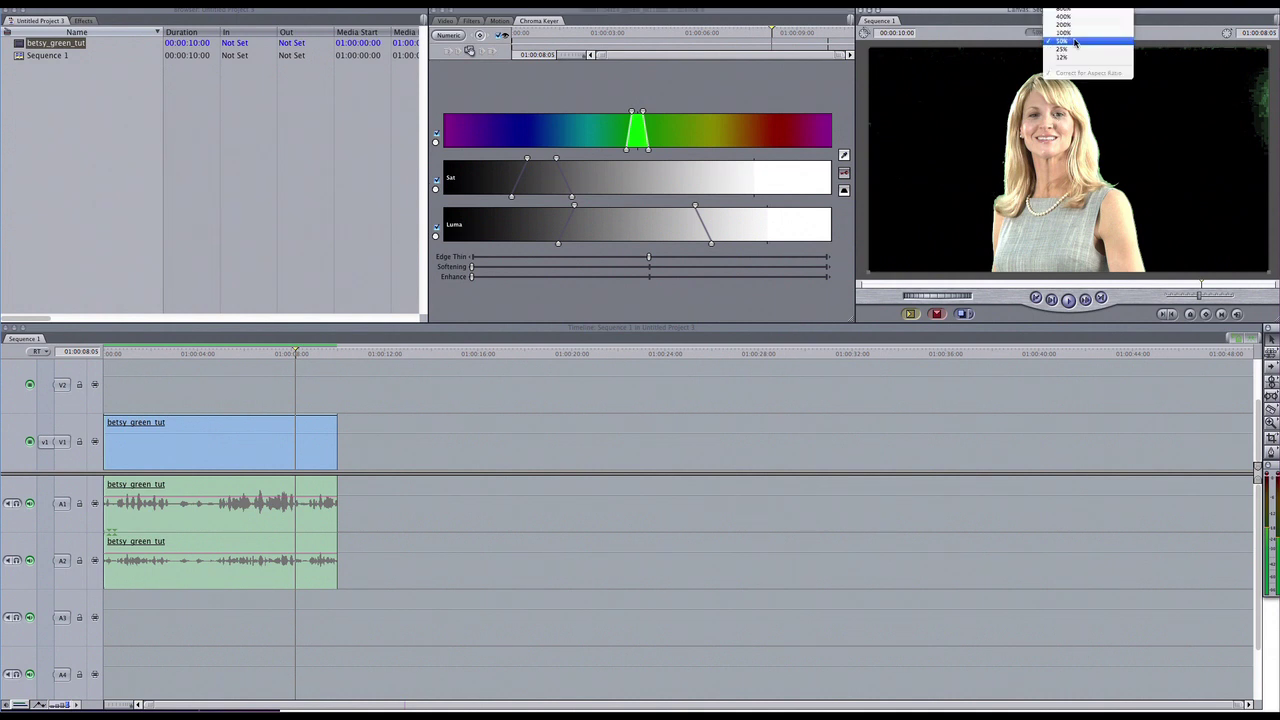
left_click(1066, 34)
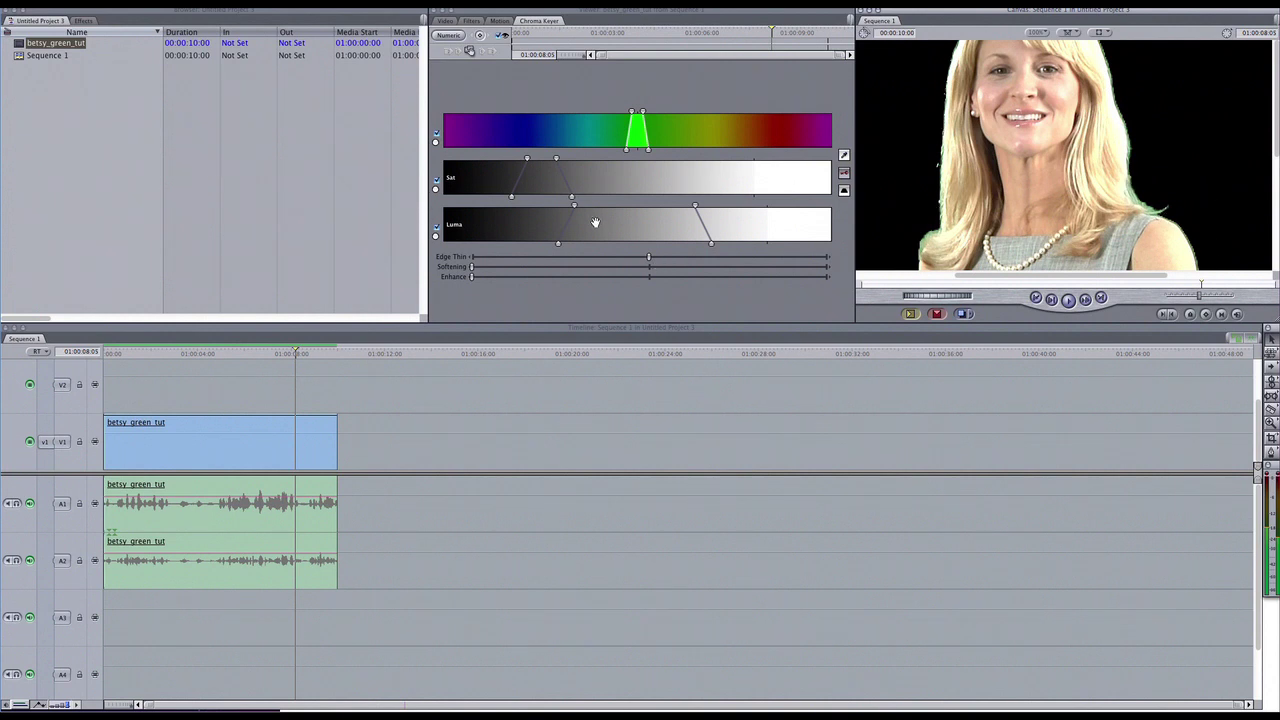
left_click(1043, 34)
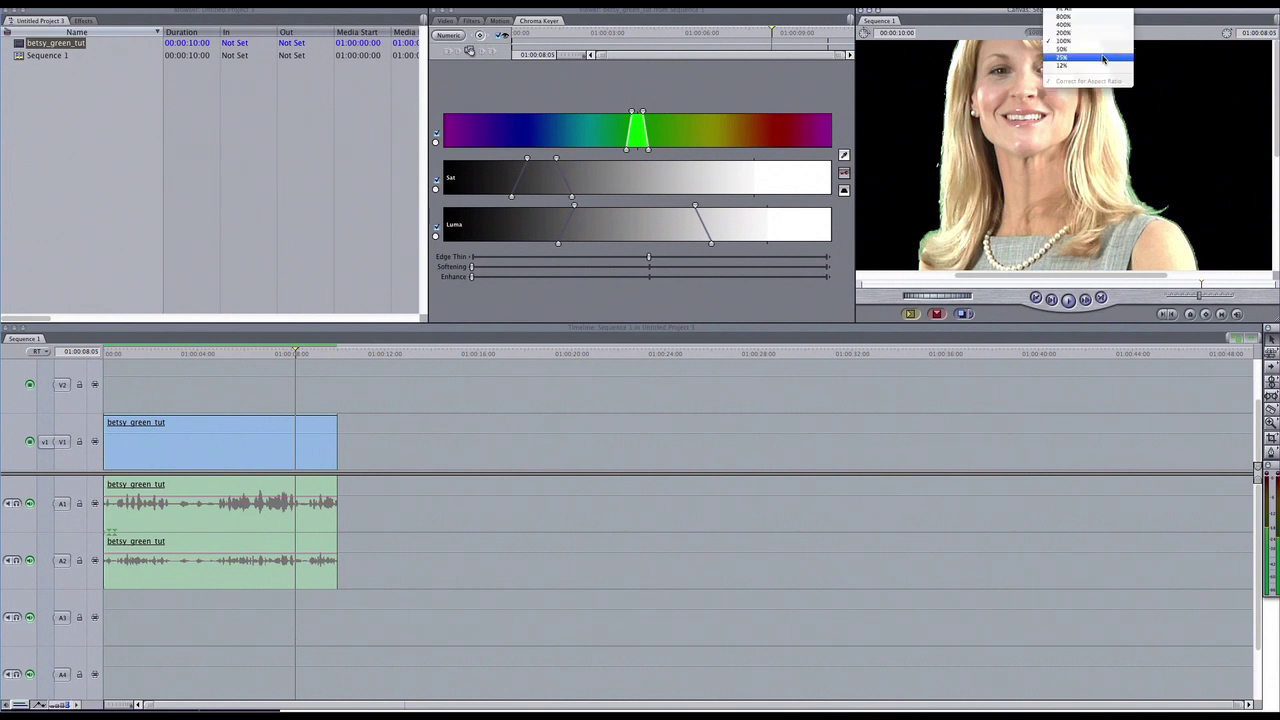
left_click(1075, 57)
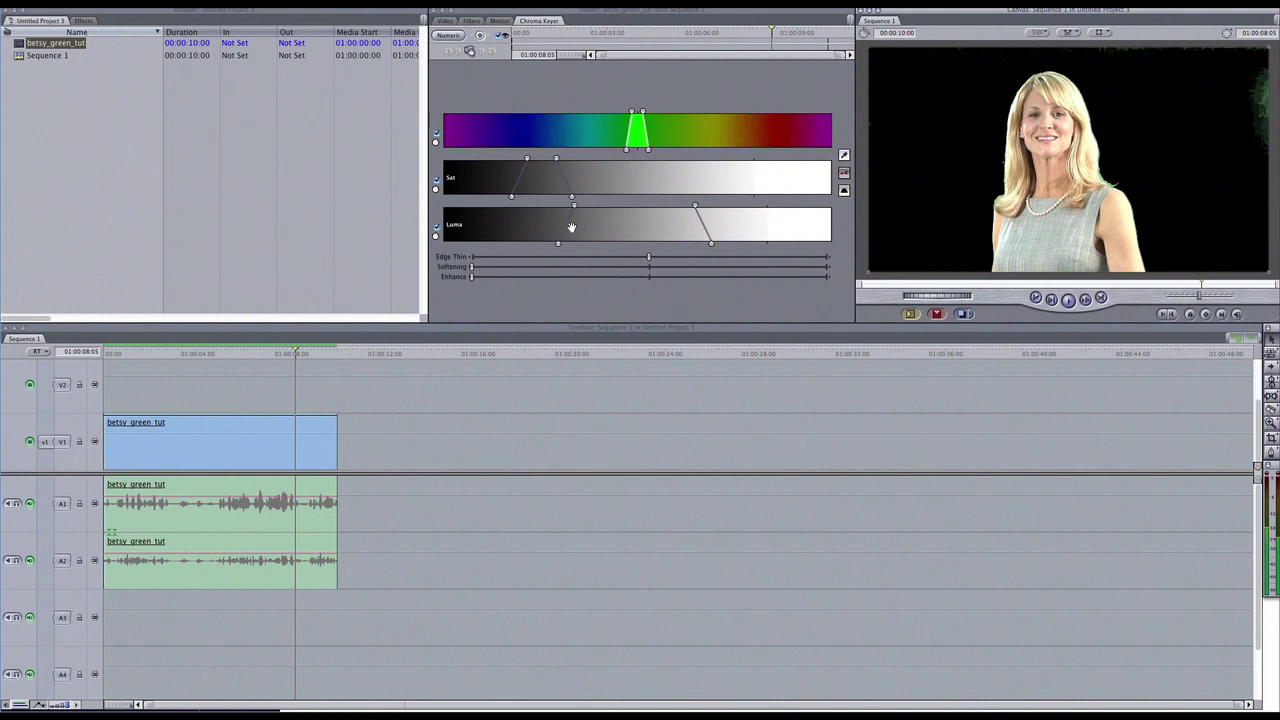
Step: Nudge the Sat and Luma ranges slightly and set Edge Thin near its midpoint
left_click_drag(556, 159, 565, 159)
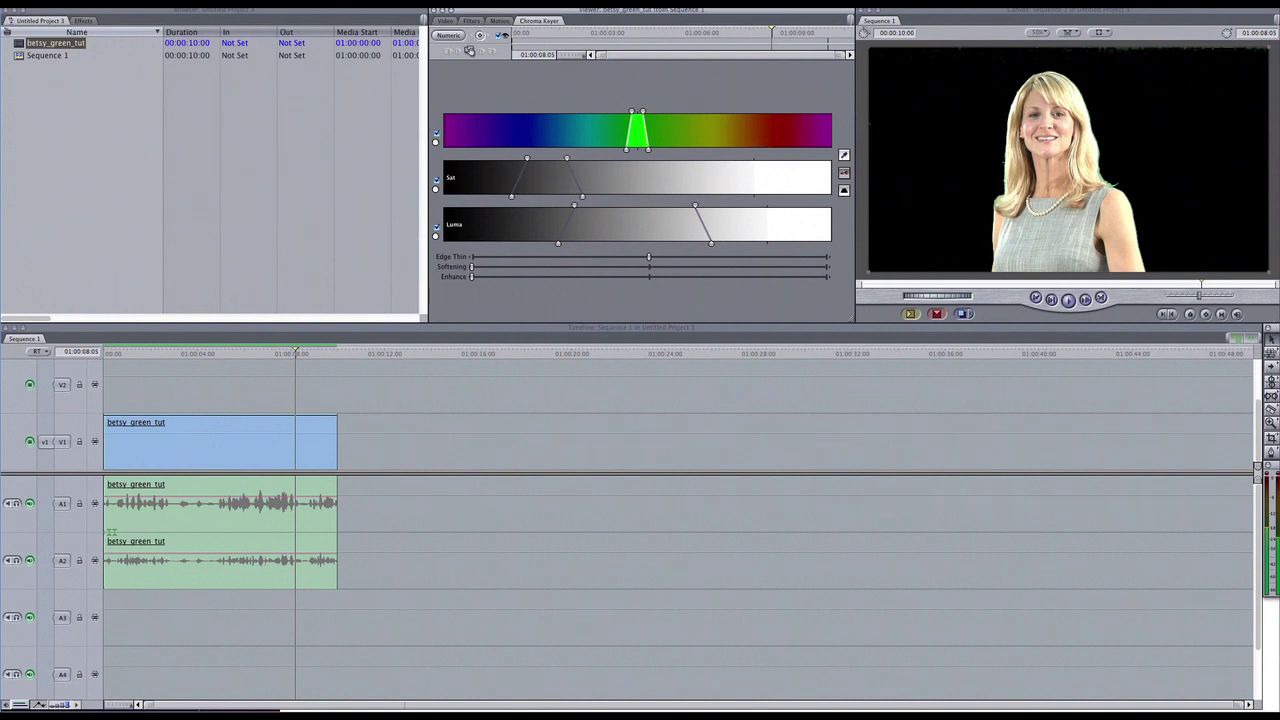
left_click_drag(527, 159, 522, 159)
left_click_drag(574, 205, 572, 210)
left_click_drag(649, 260, 684, 261)
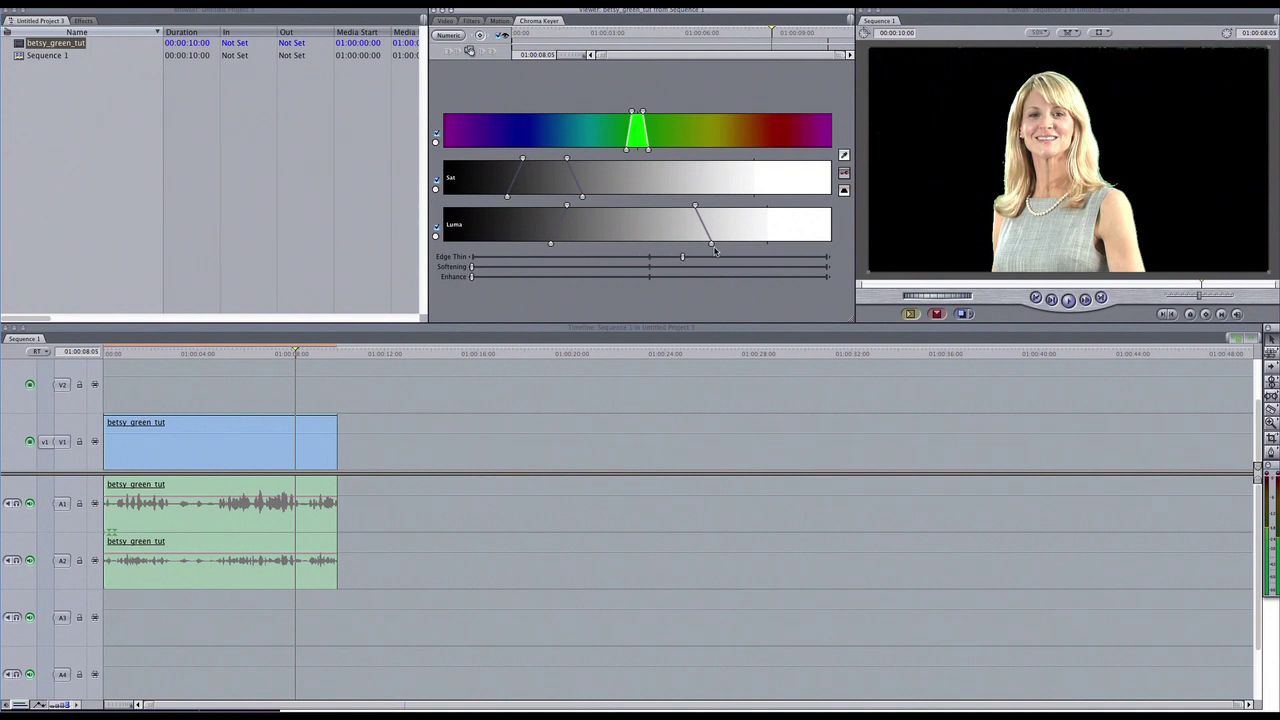
left_click_drag(684, 262, 648, 272)
left_click(400, 434)
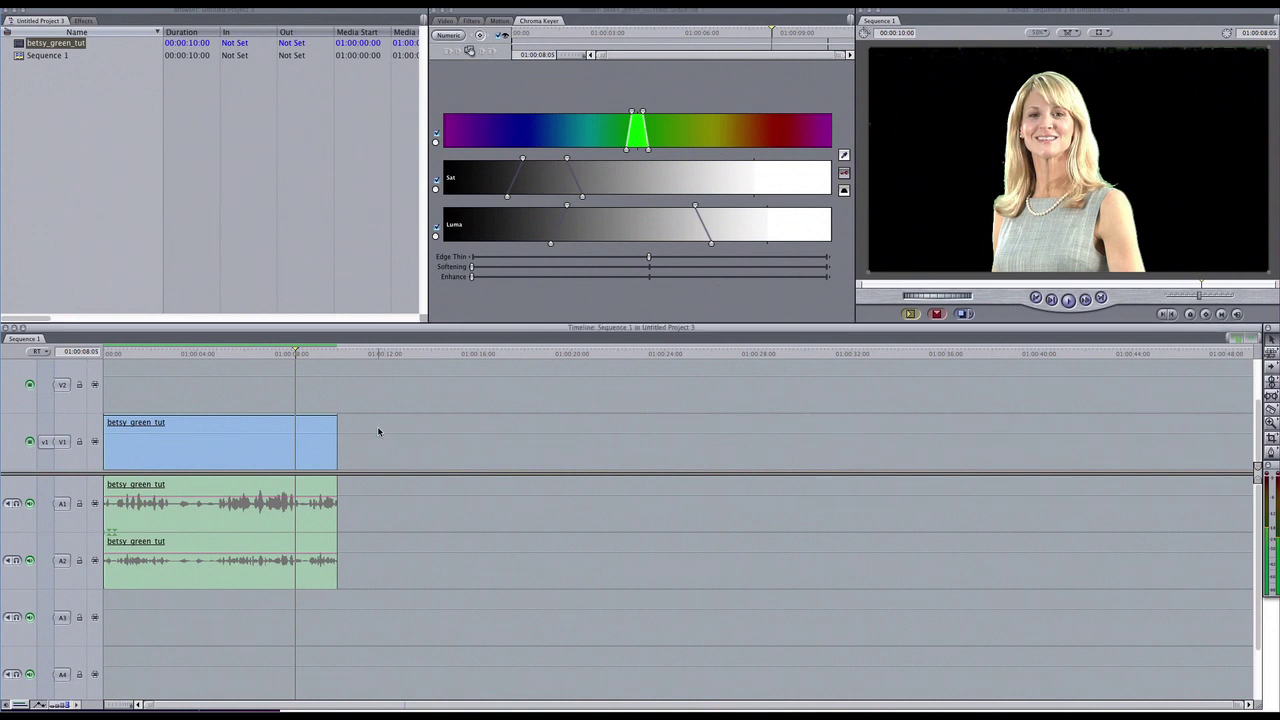
left_click(150, 440)
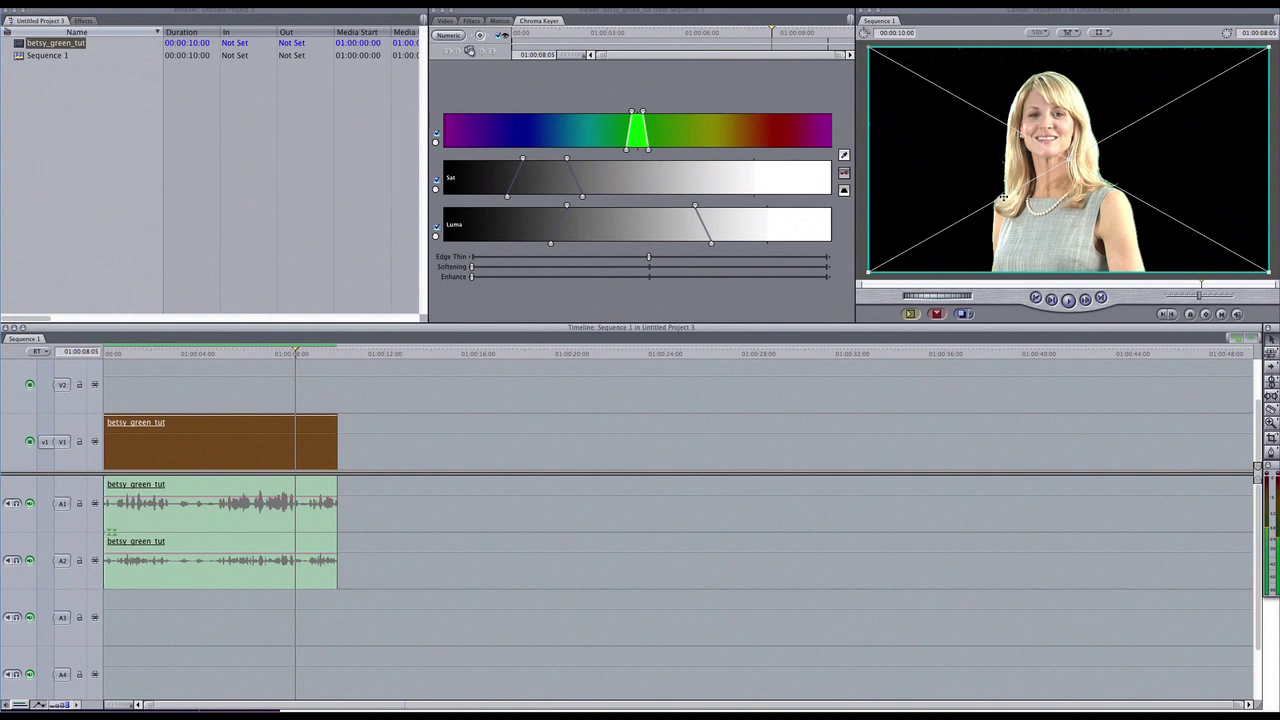
left_click(493, 408)
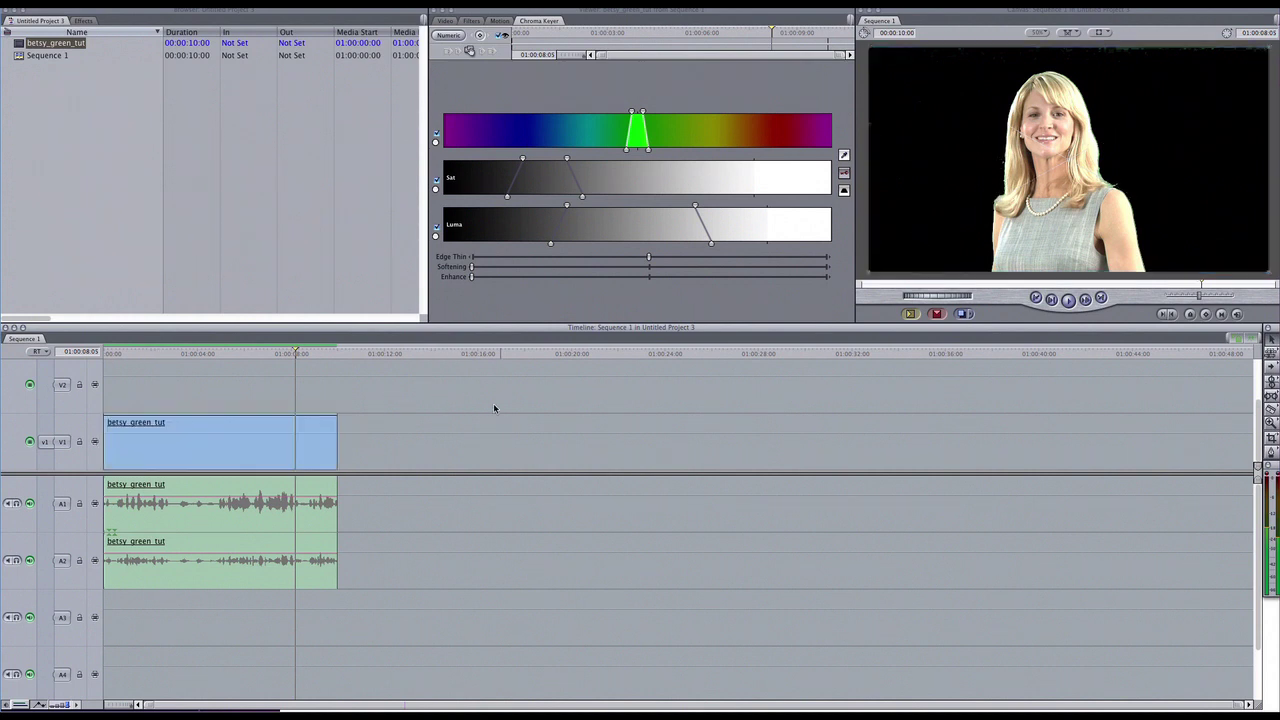
left_click(263, 452)
left_click(255, 510)
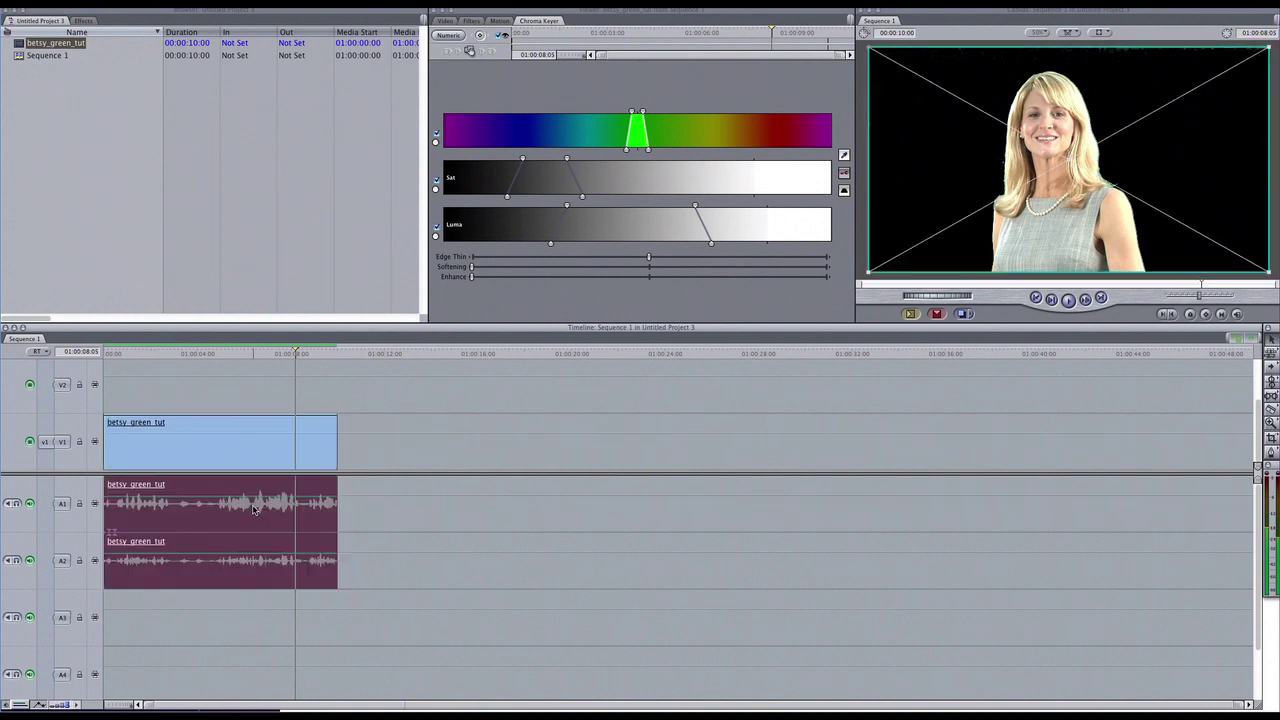
left_click(254, 437)
left_click(449, 434)
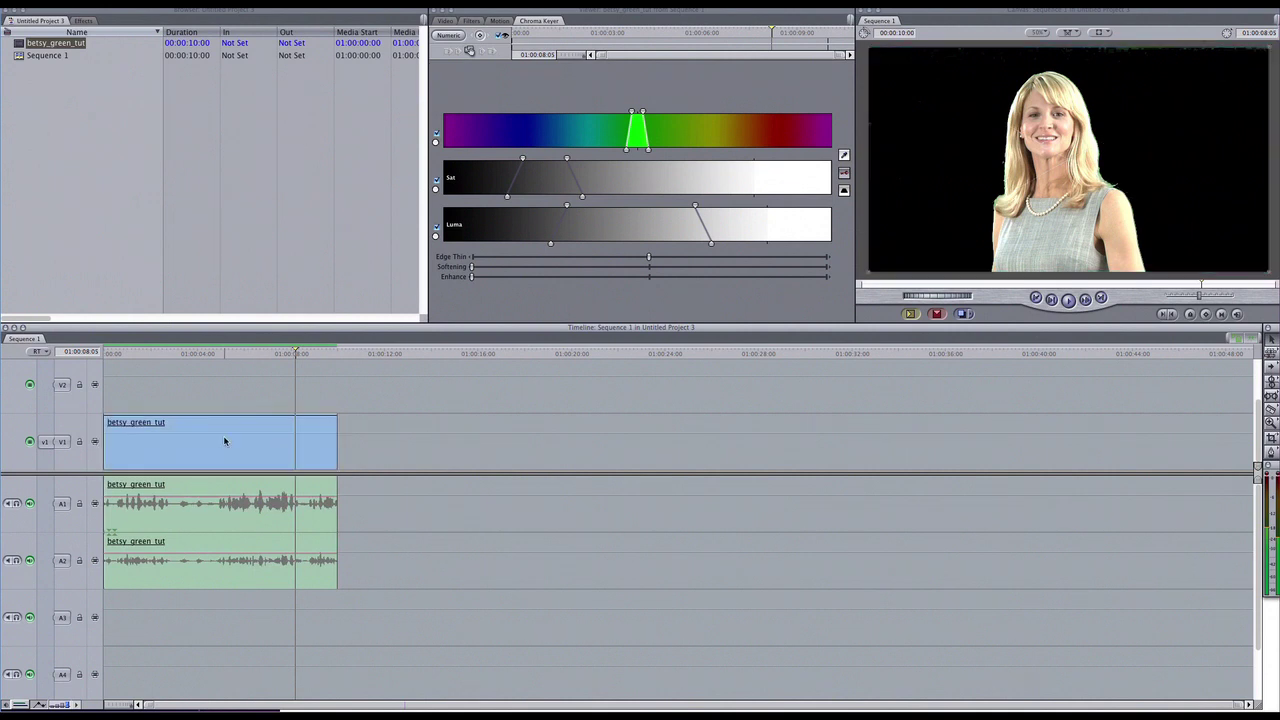
left_click(169, 438)
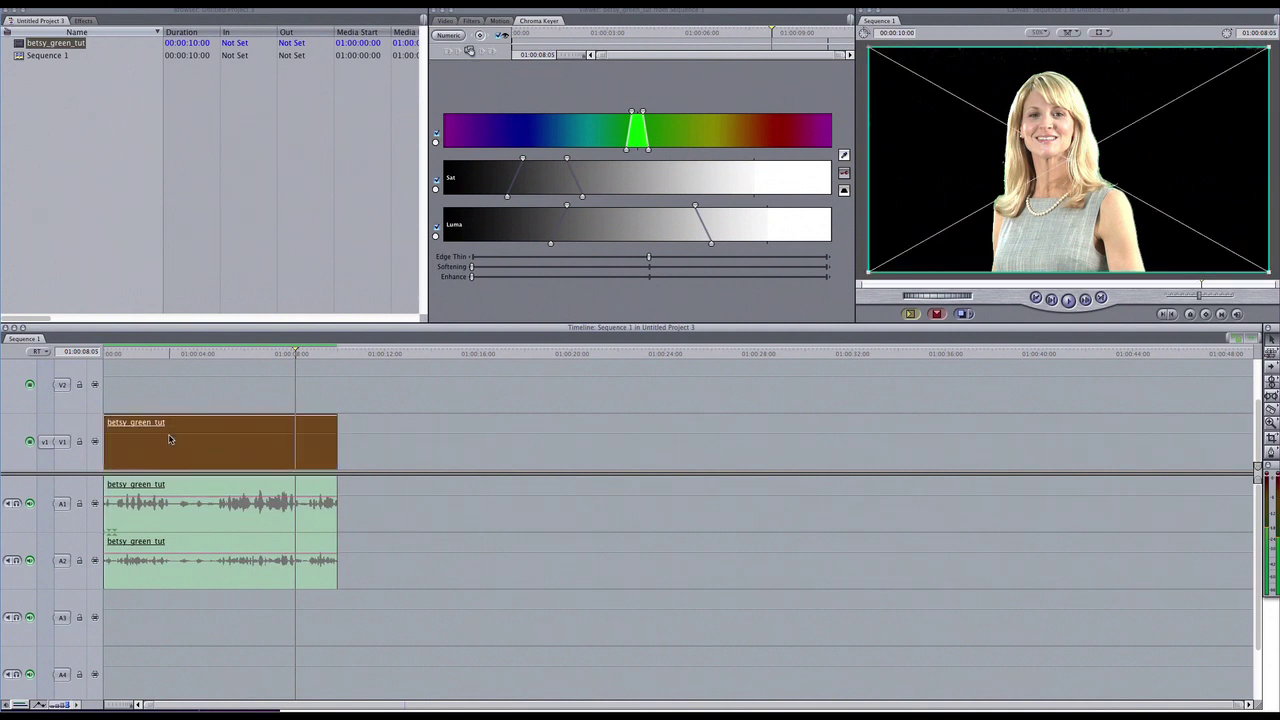
left_click_drag(169, 436, 166, 413)
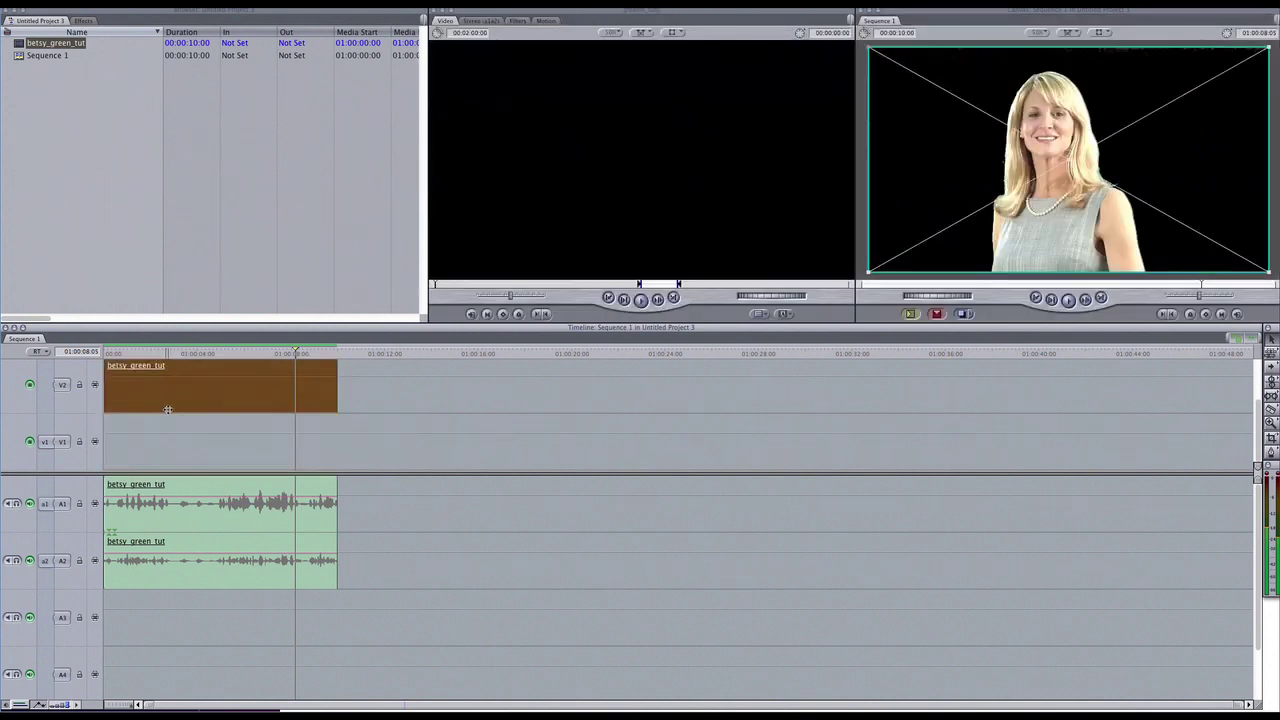
left_click(157, 417)
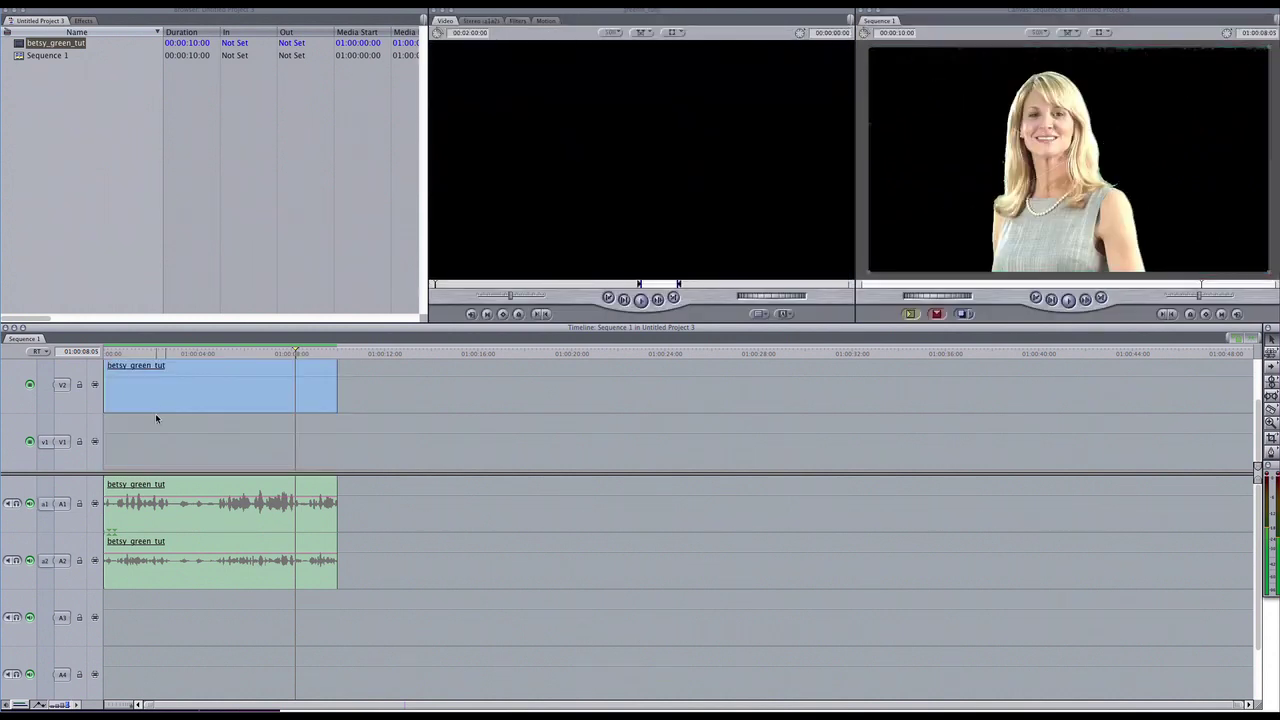
left_click(59, 93)
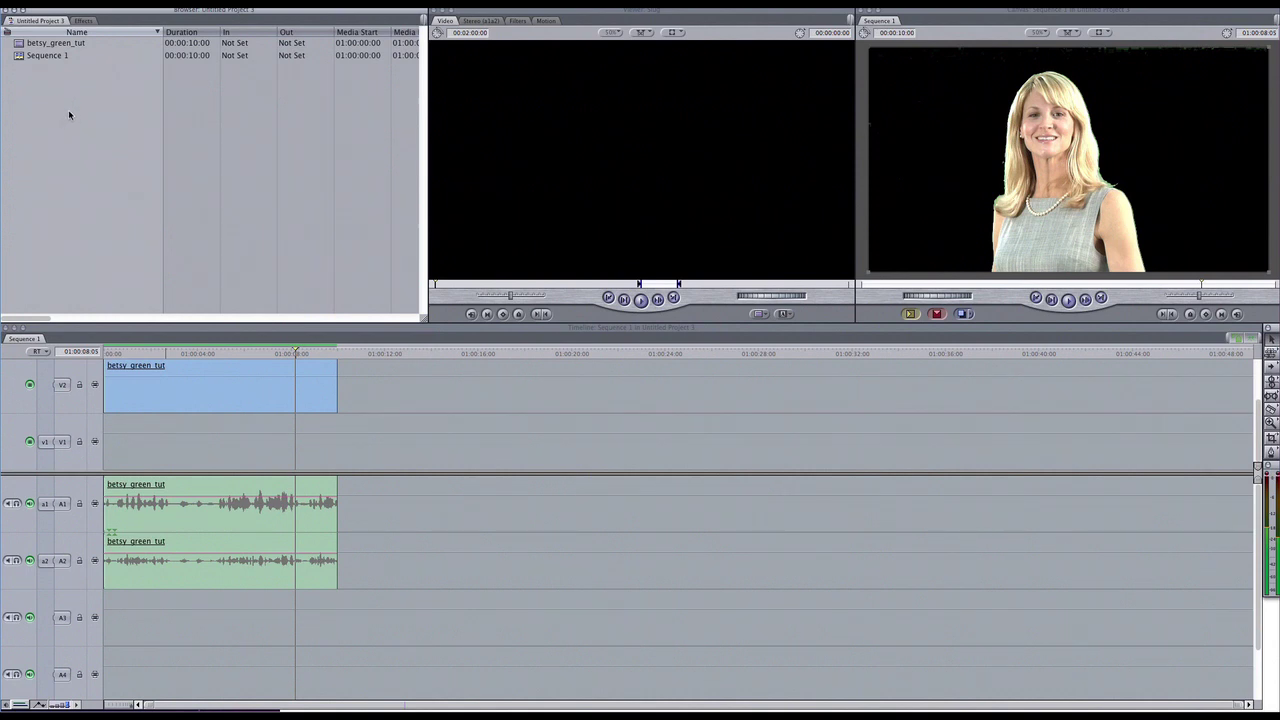
right_click(67, 109)
mouse_move(100, 106)
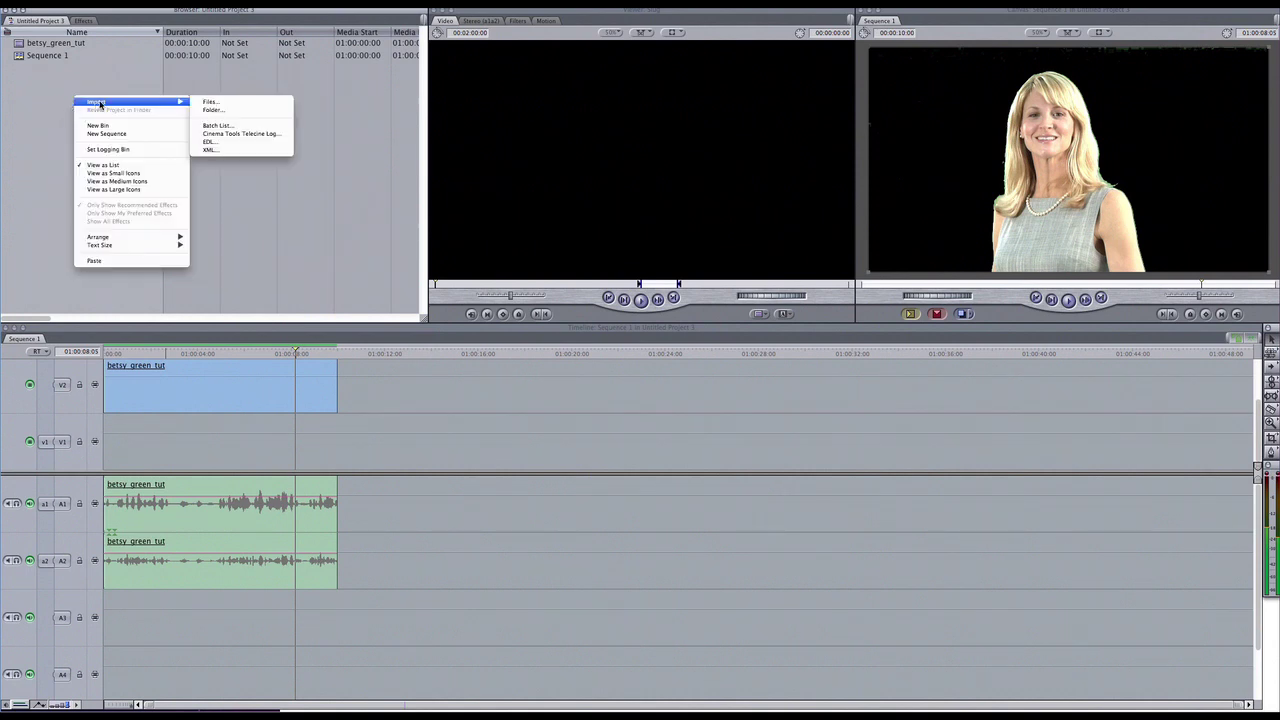
left_click(220, 106)
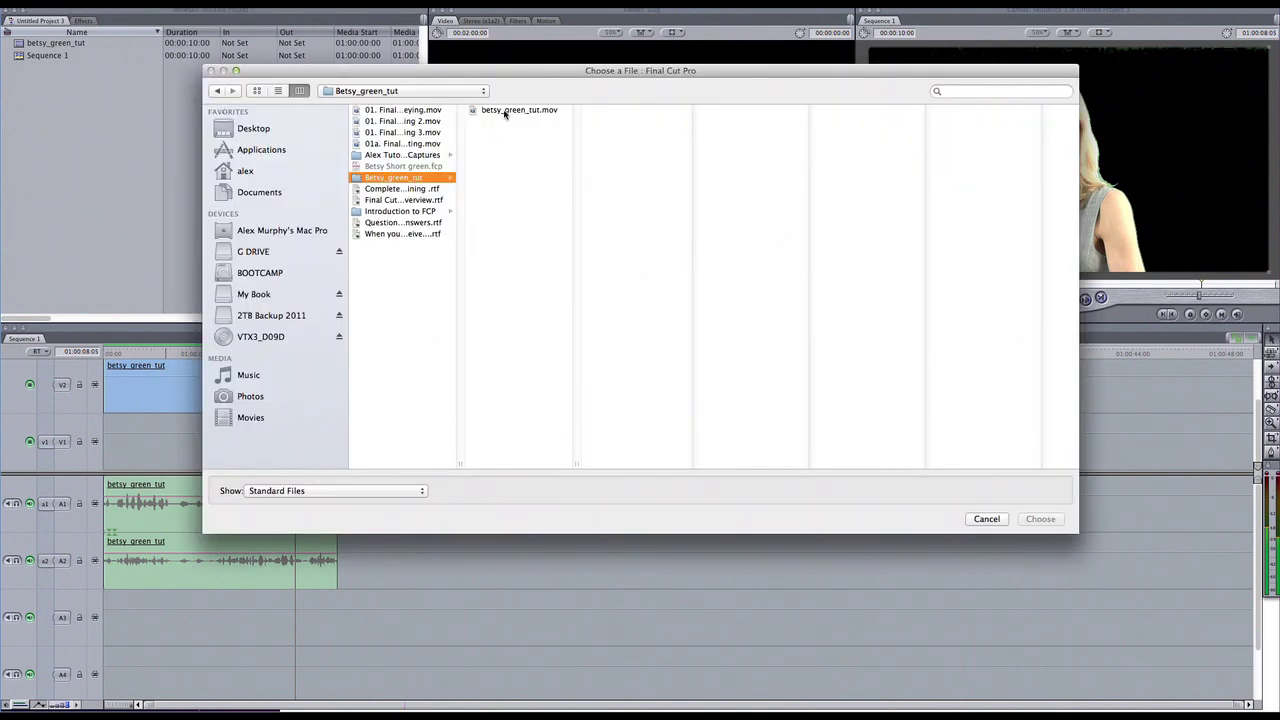
left_click(356, 91)
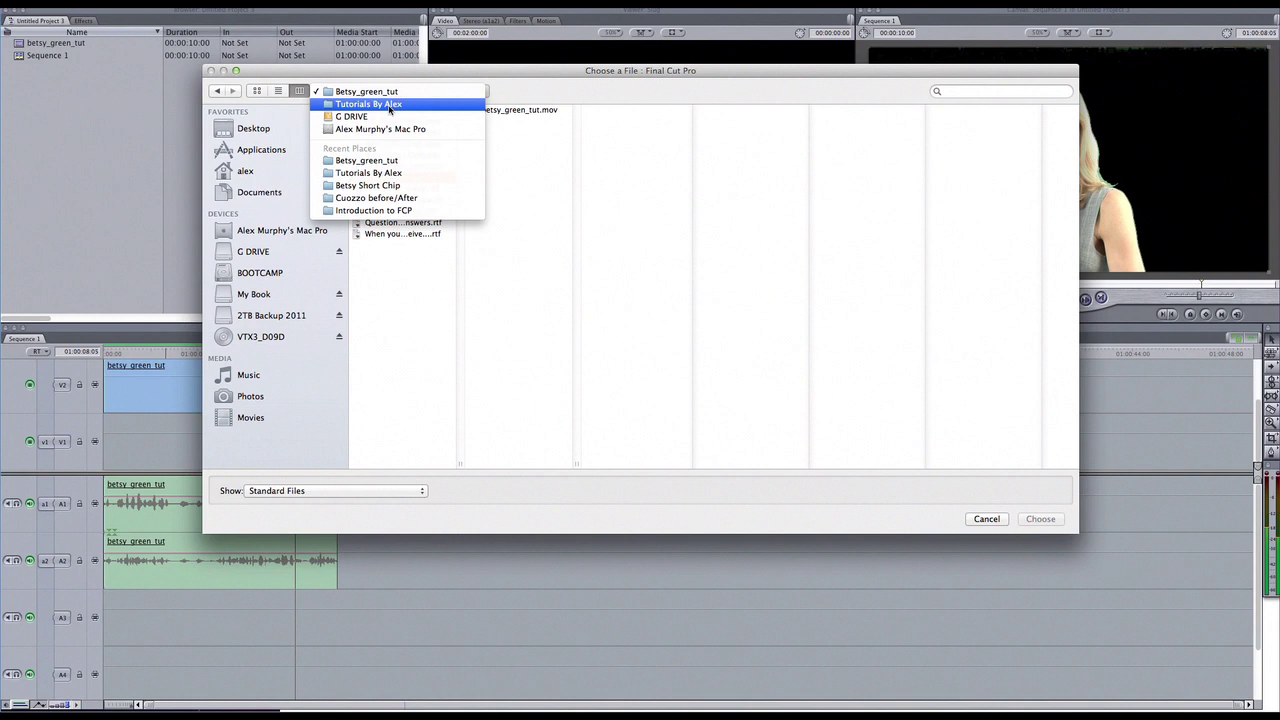
left_click(370, 185)
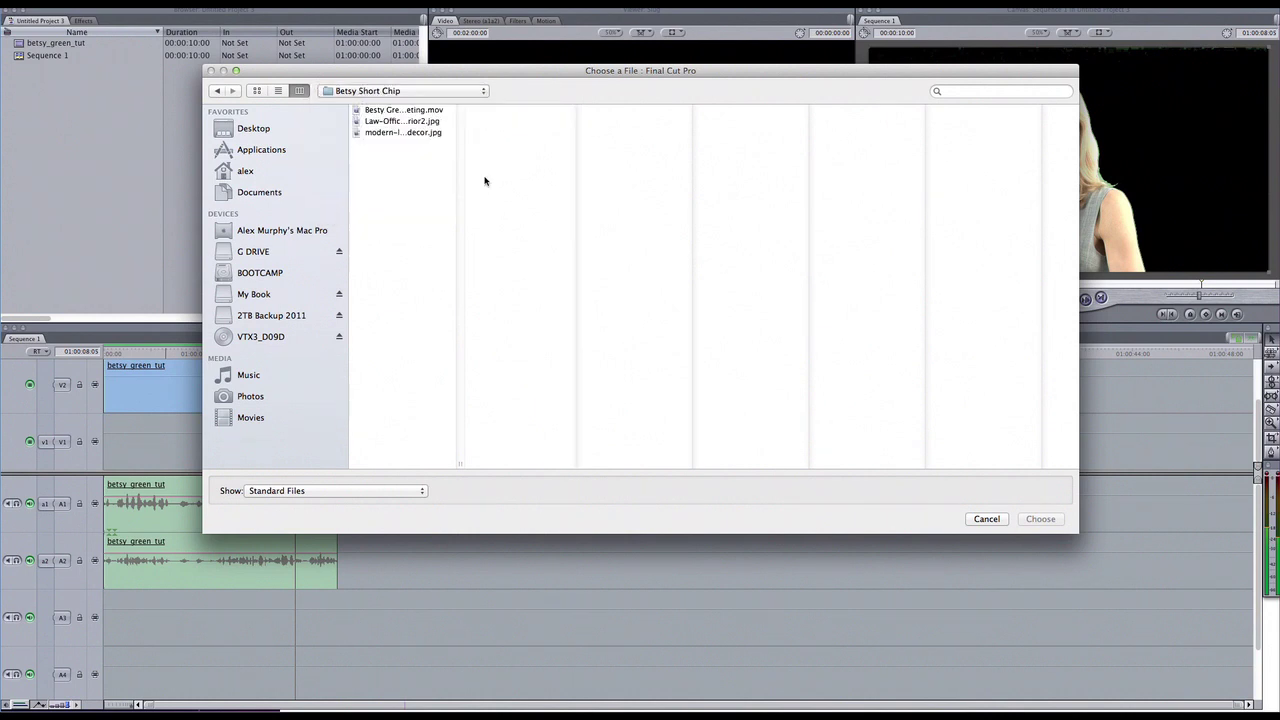
left_click(392, 122)
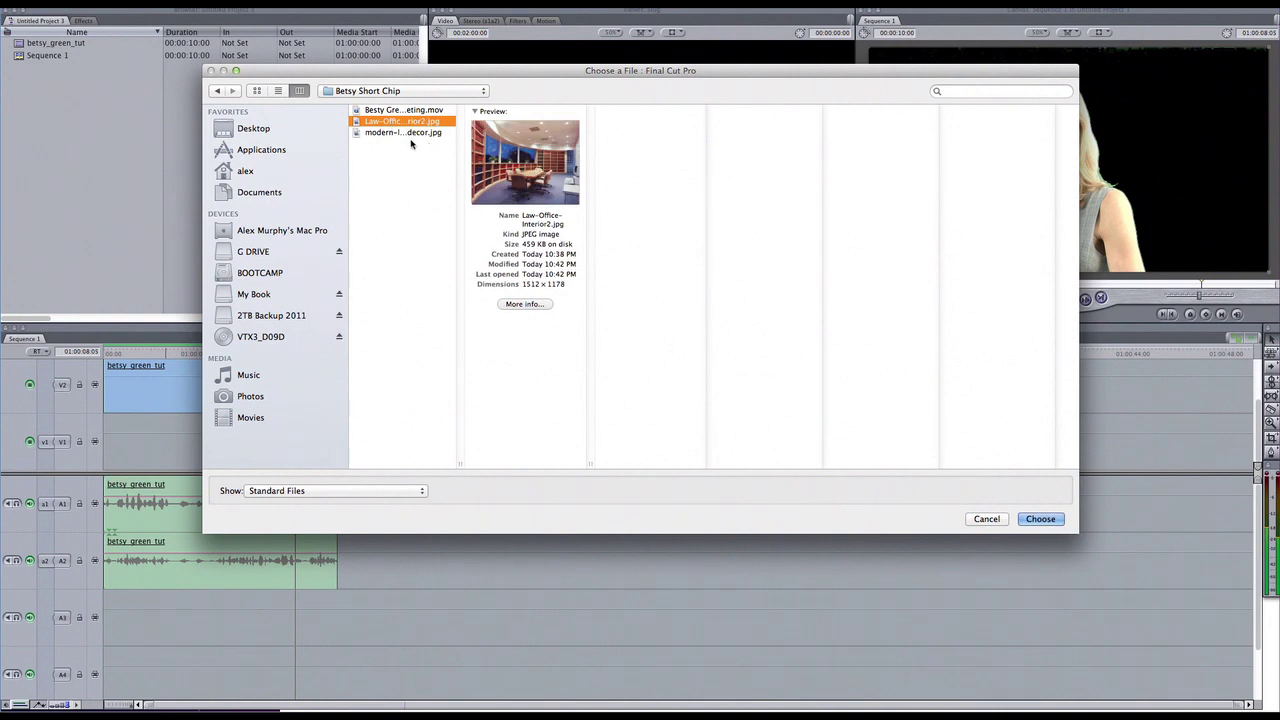
left_click(401, 133)
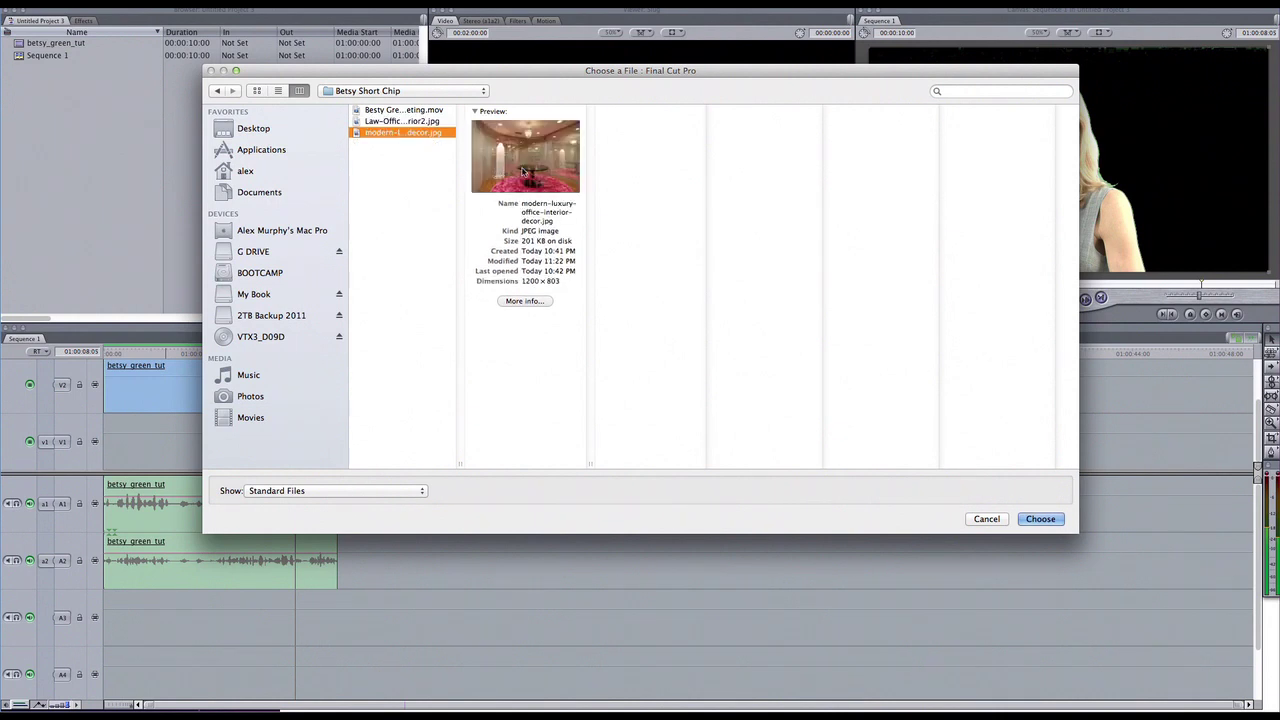
left_click(408, 123)
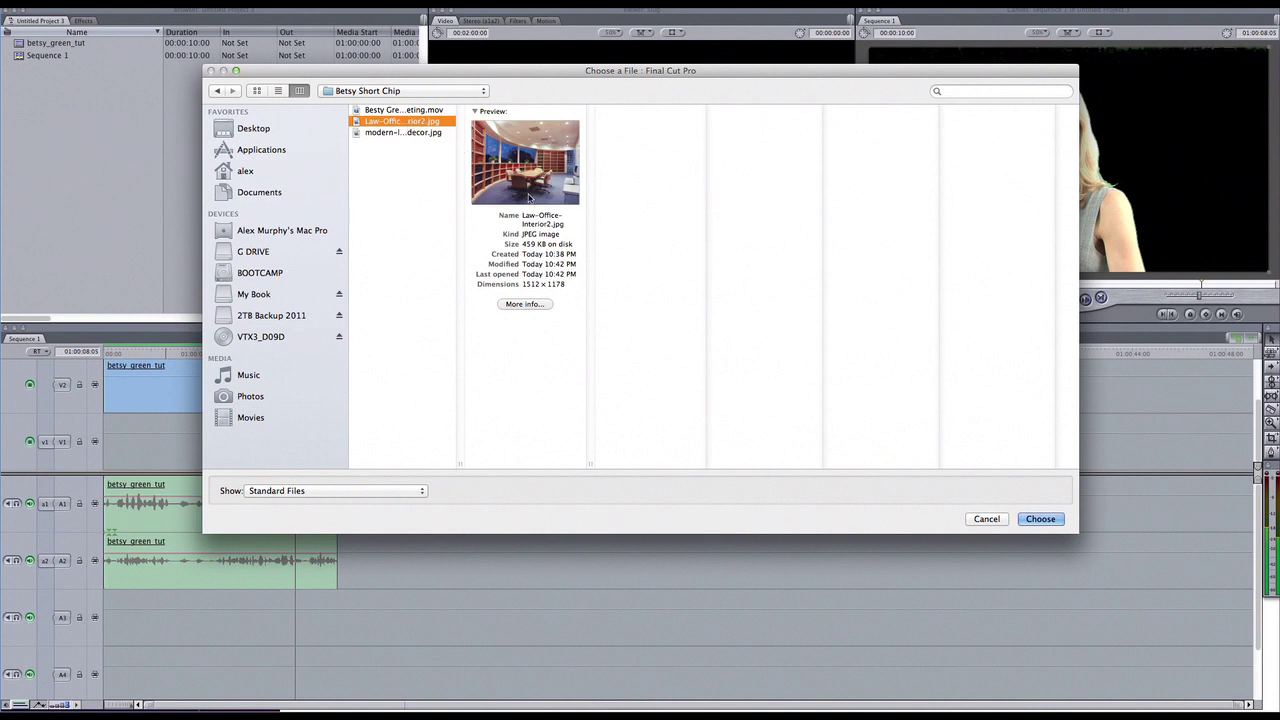
left_click(1040, 519)
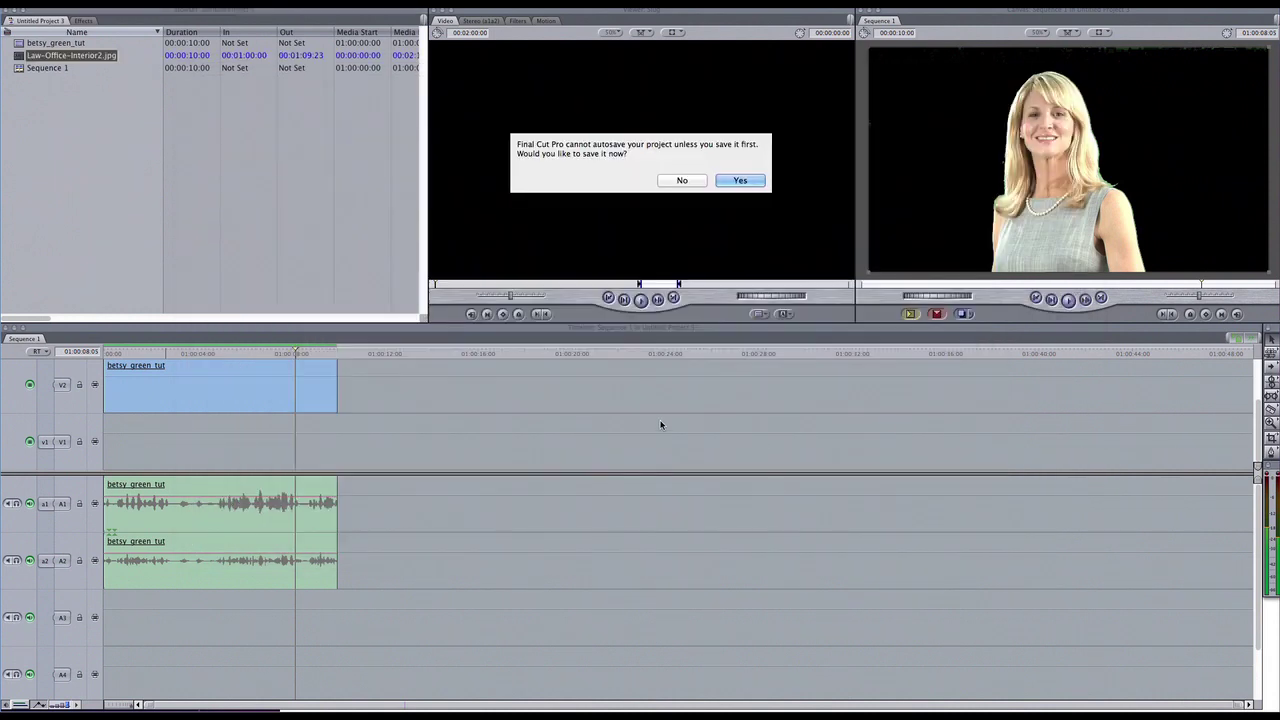
left_click(690, 181)
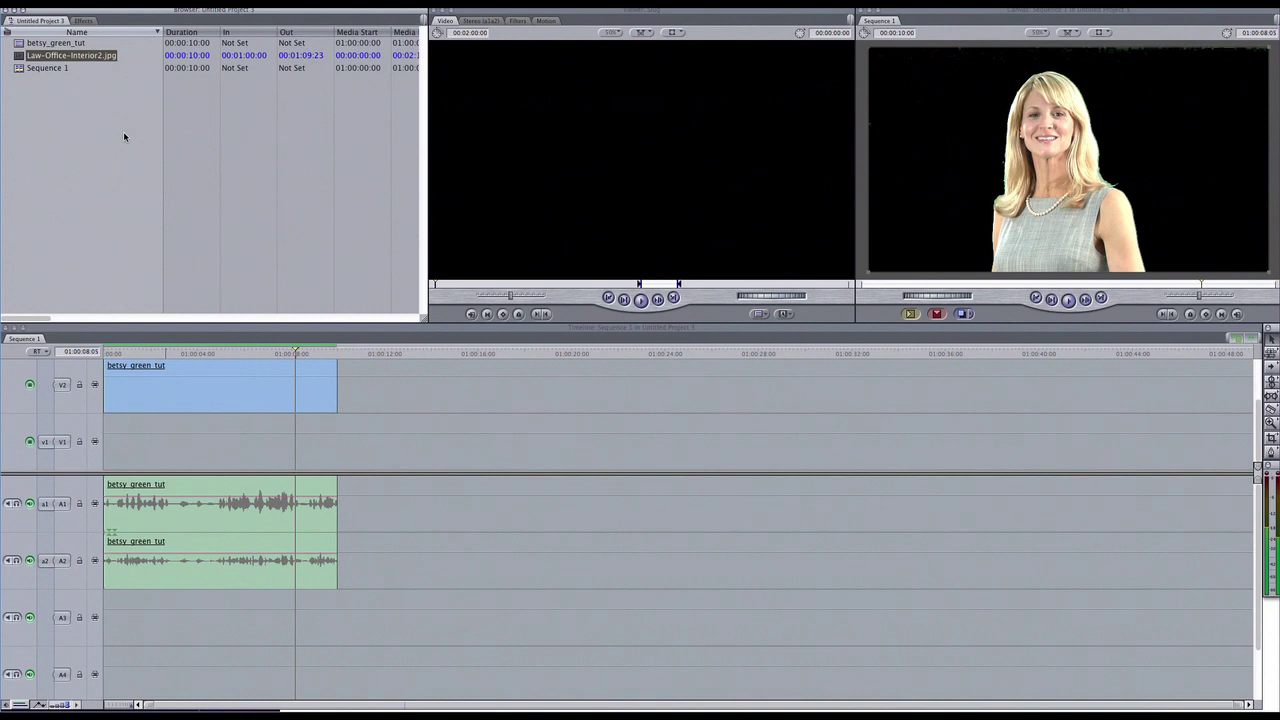
left_click(18, 62)
Step: Add Law-Office-Interior2.jpg to the sequence start through the Canvas edit overlay, redoing an undone first try
left_click_drag(18, 55, 115, 435)
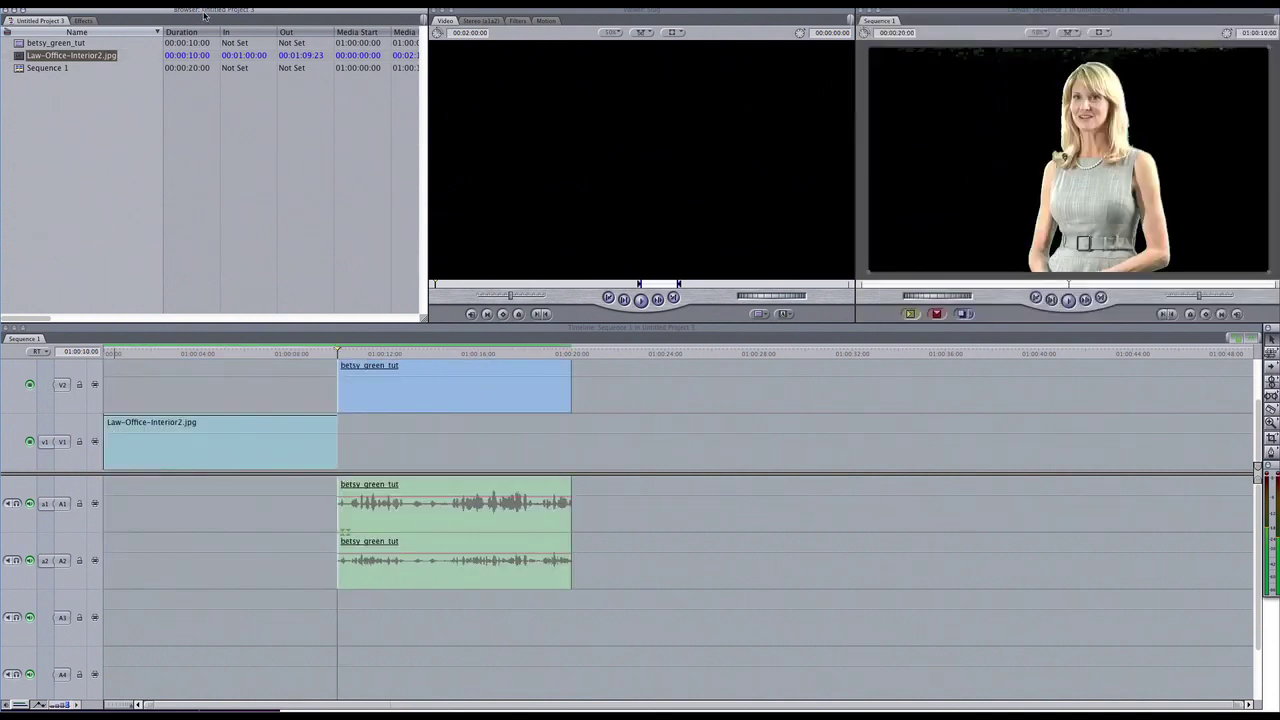
key("super+z")
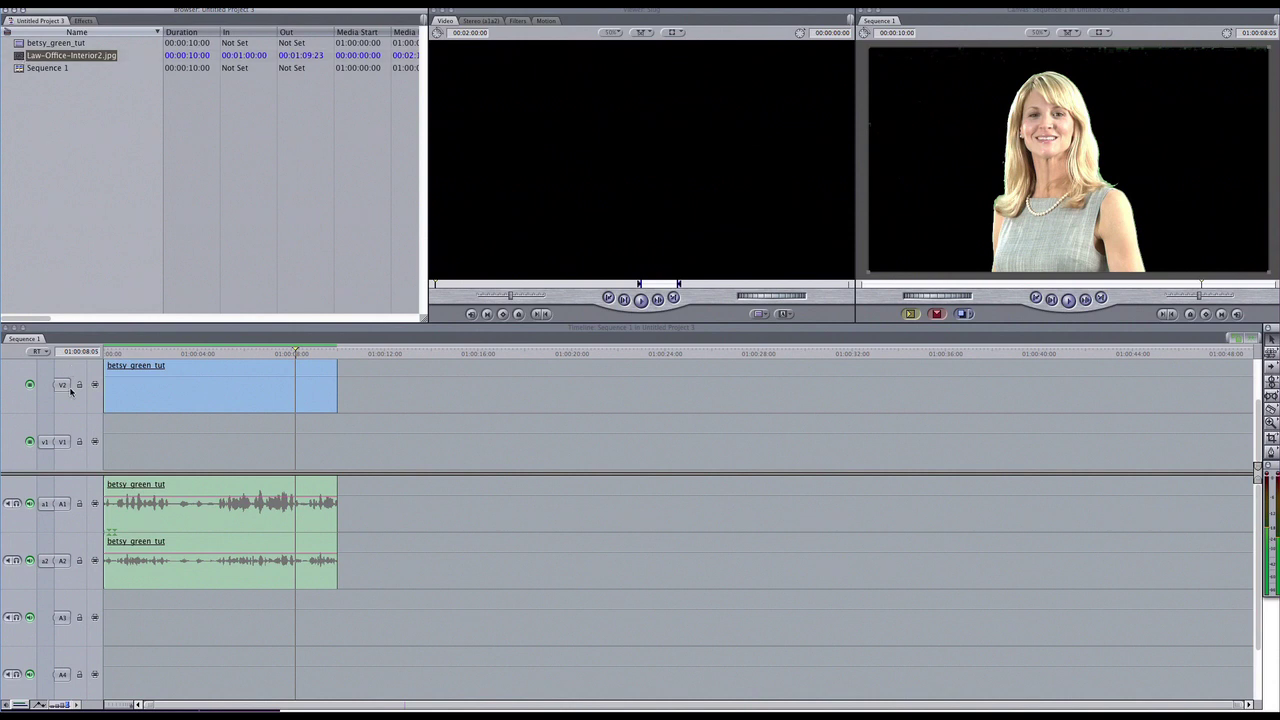
left_click_drag(118, 356, 93, 357)
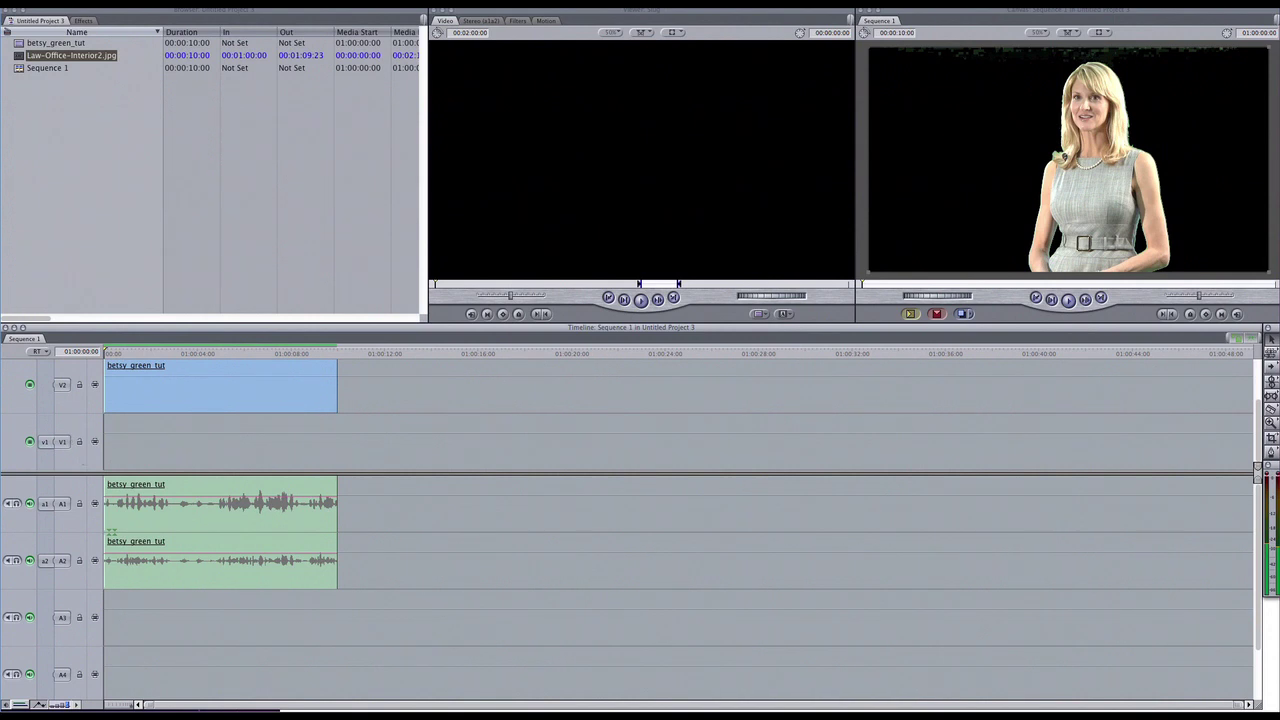
left_click_drag(17, 56, 1157, 139)
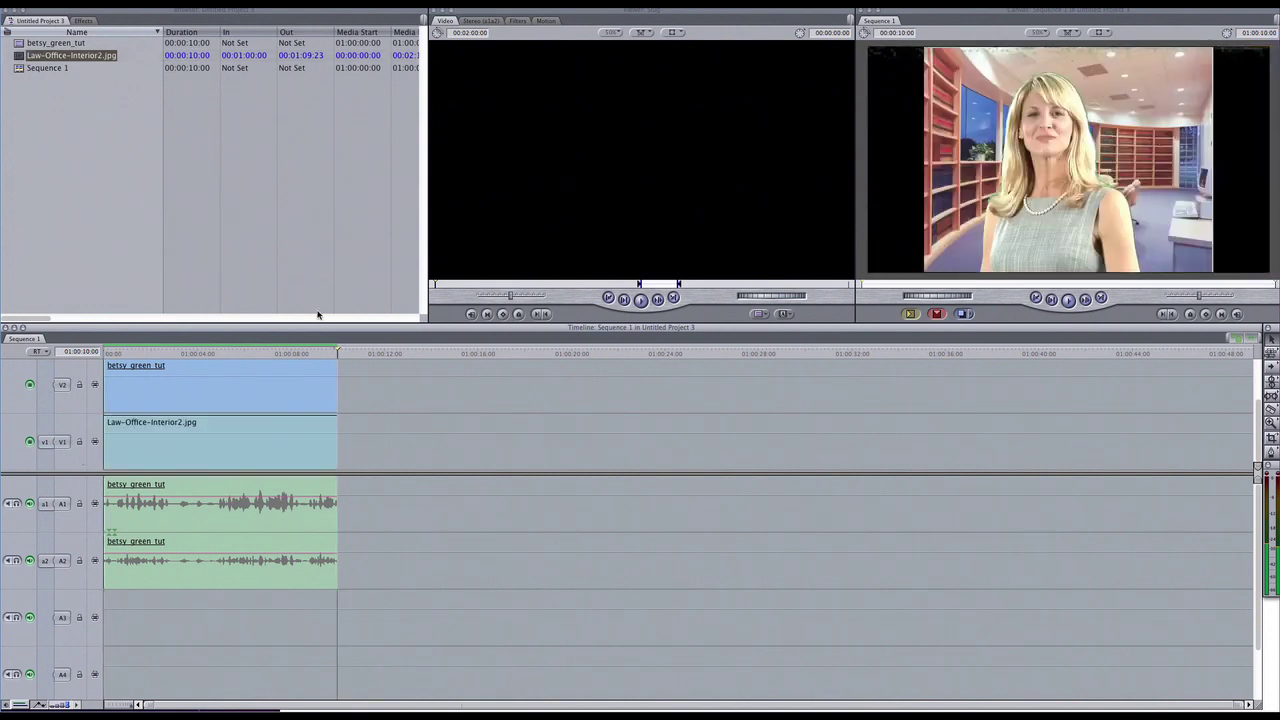
Step: Set the video target to V1, move the playhead to about 01:00:03:03, and select the office clip
left_click(64, 386)
left_click(68, 444)
left_click(67, 388)
left_click(65, 441)
left_click_drag(166, 353, 180, 353)
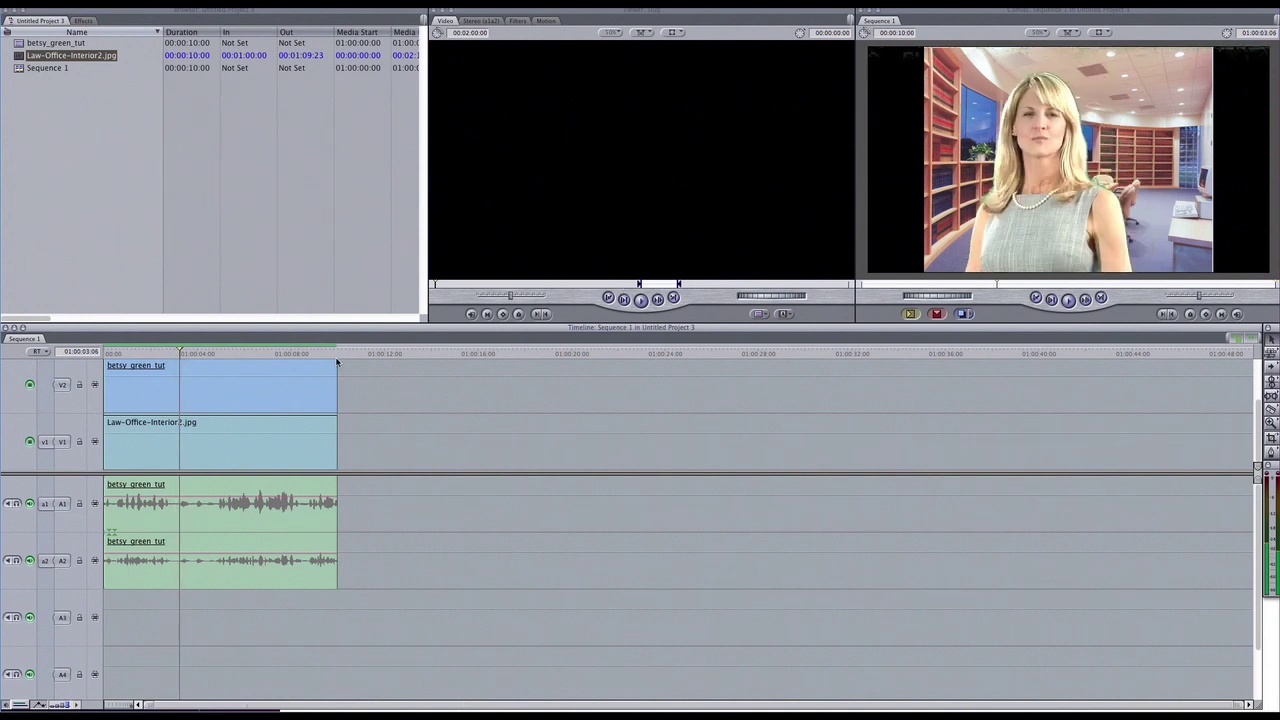
left_click(240, 435)
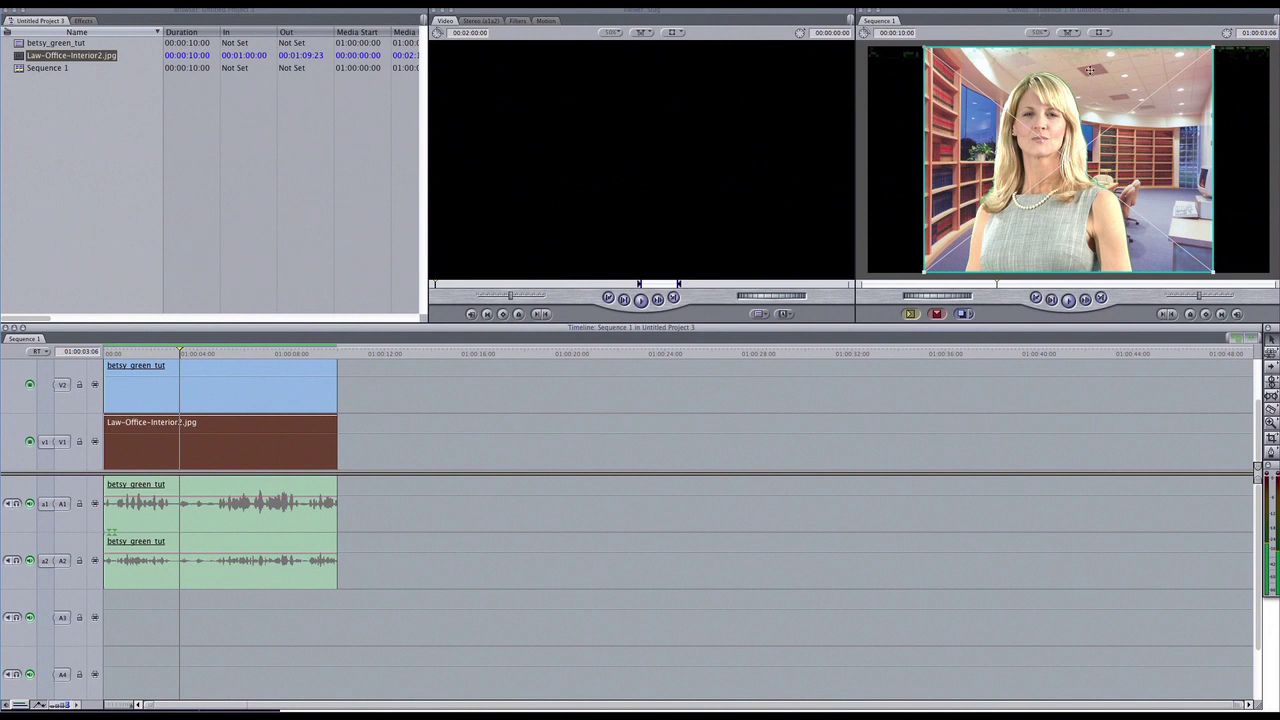
Step: In the presenter clip's Chroma Keyer, widen the green hue range in small steps and raise Edge Thin
double_click(209, 387)
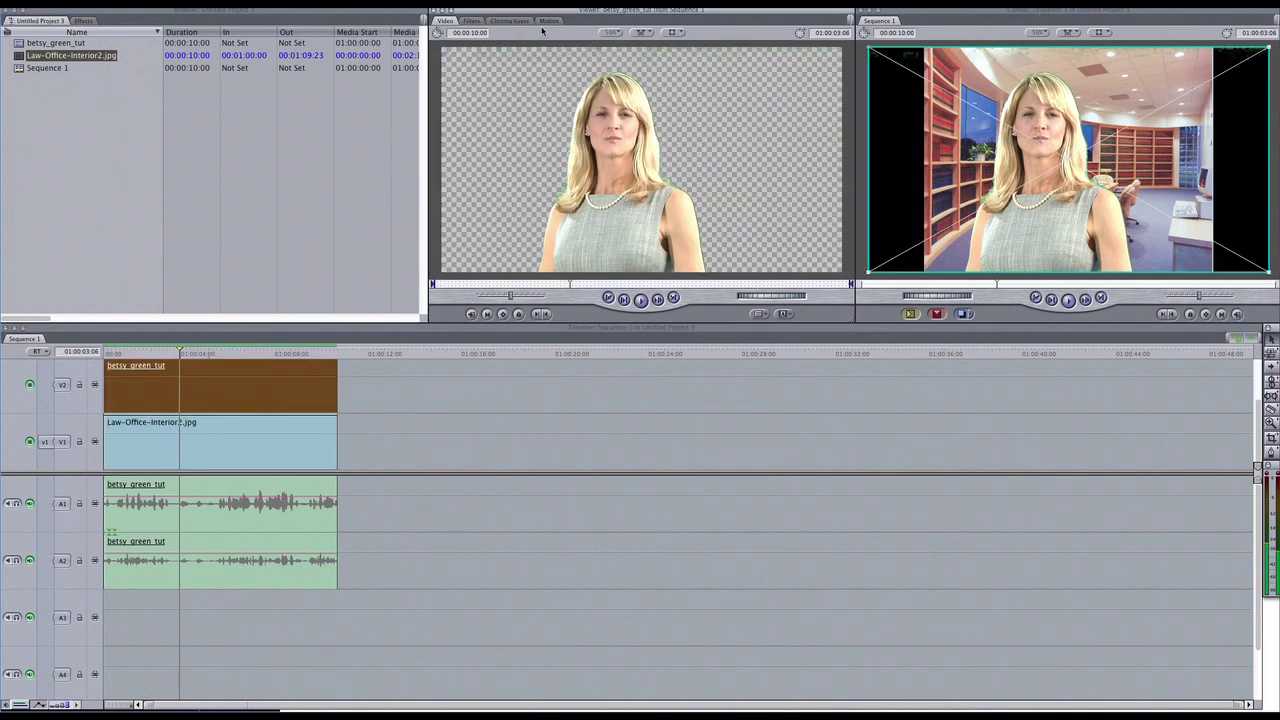
left_click(522, 21)
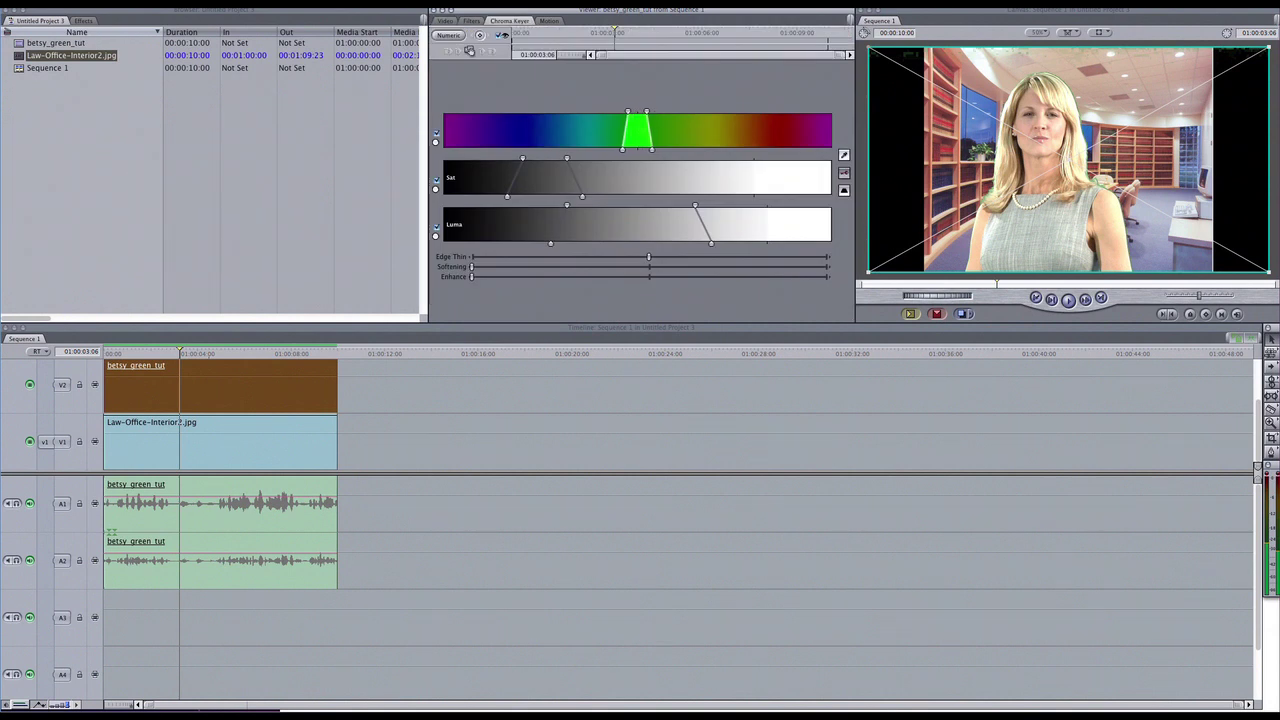
left_click_drag(646, 111, 650, 113)
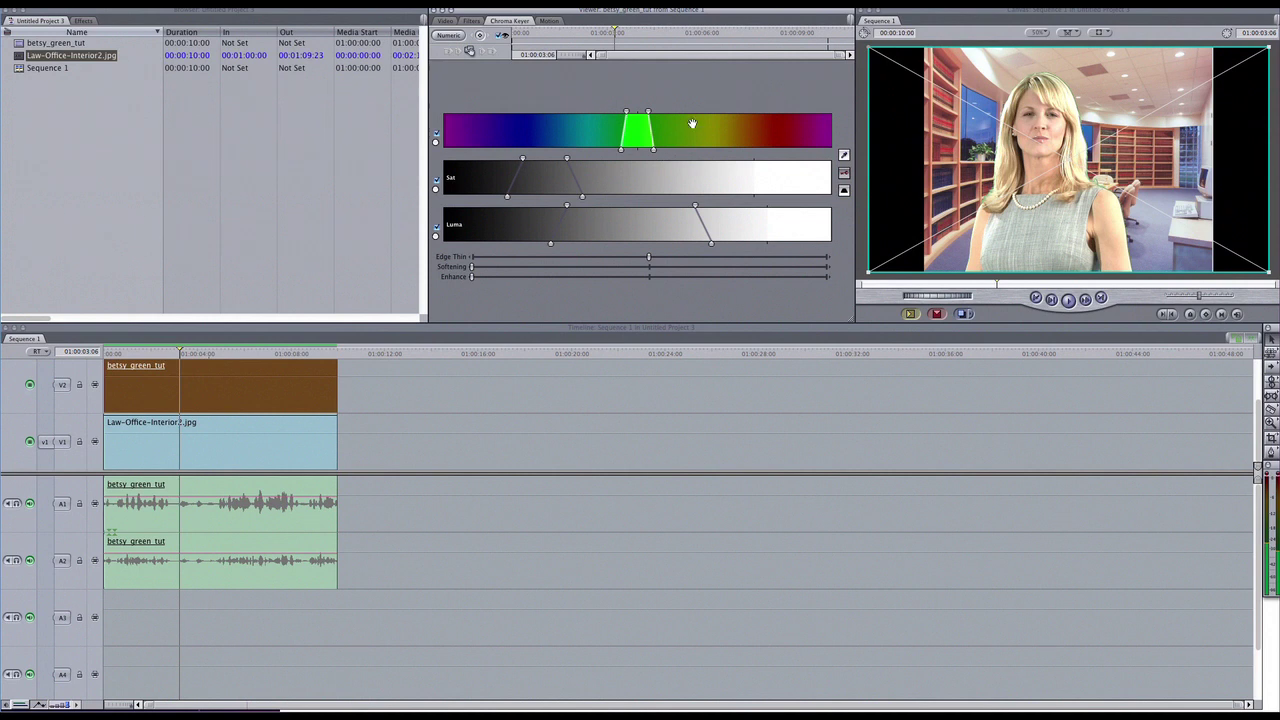
left_click_drag(650, 114, 652, 113)
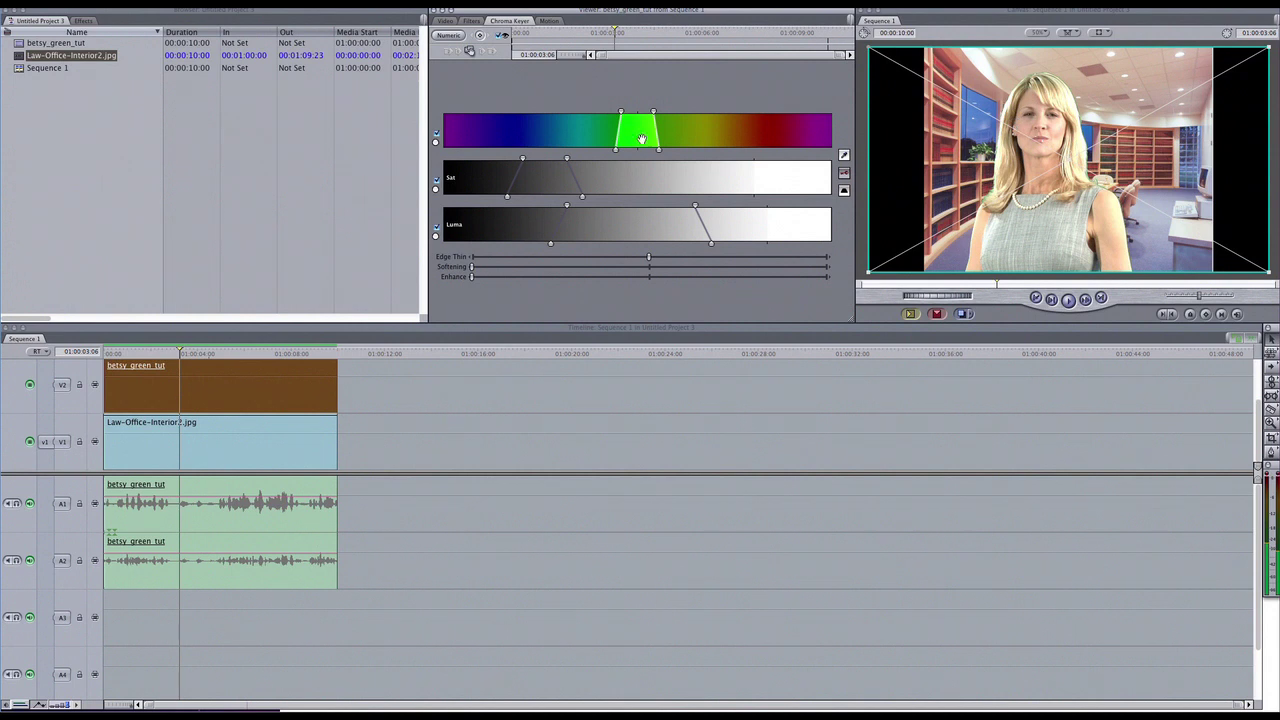
left_click_drag(653, 111, 667, 112)
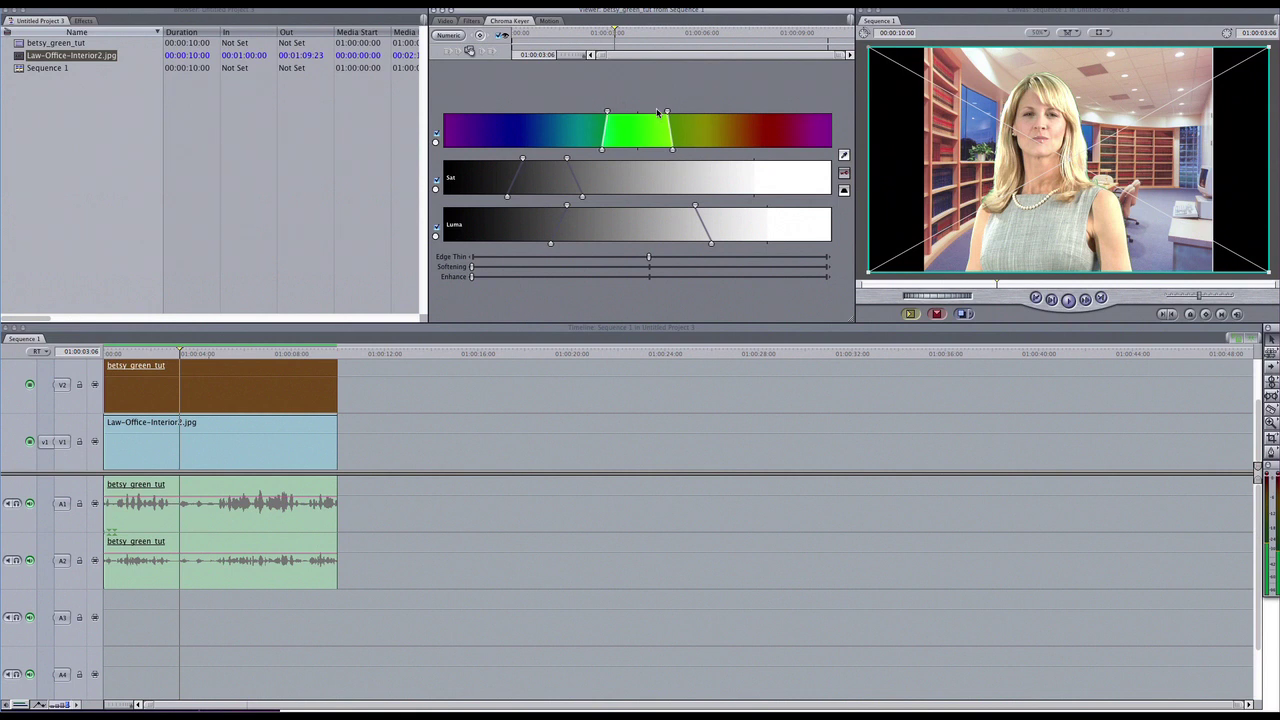
left_click_drag(667, 112, 670, 112)
left_click_drag(660, 259, 806, 258)
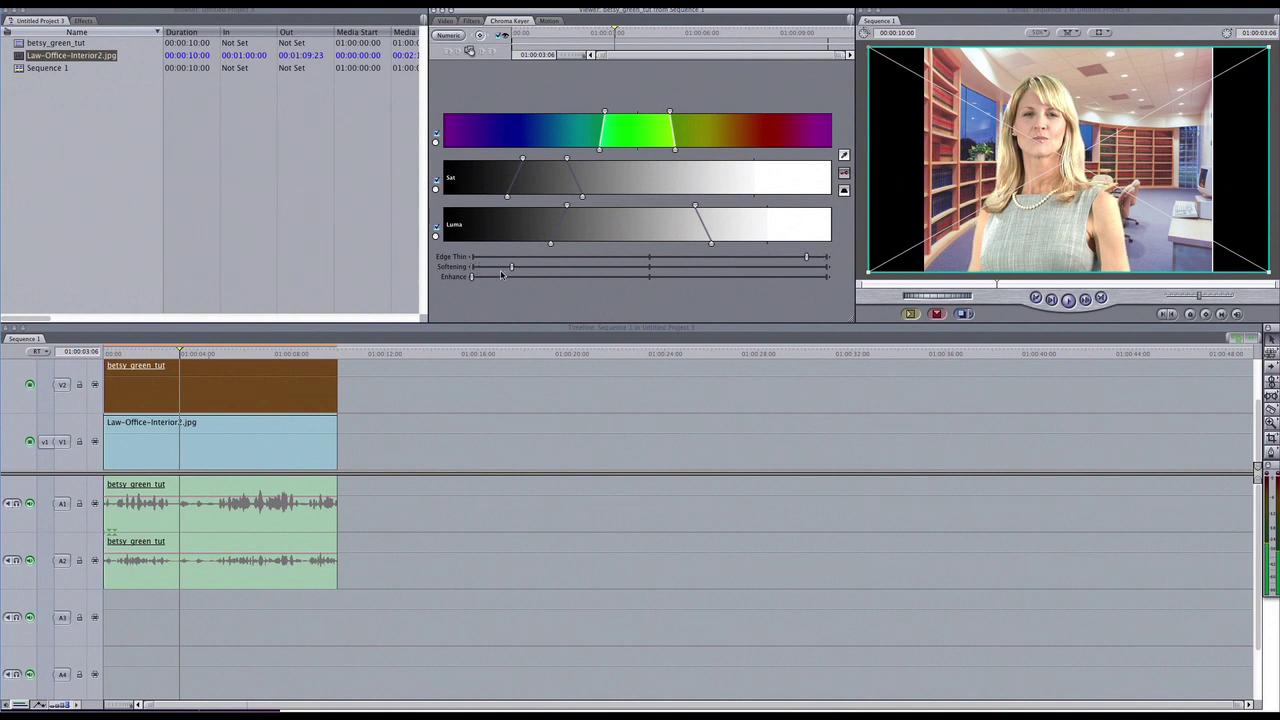
Step: Adjust the key's Softening down to a small amount just above zero
mouse_move(473, 268)
left_mouse_down()
mouse_move(560, 270)
mouse_move(447, 272)
mouse_move(478, 268)
left_mouse_up()
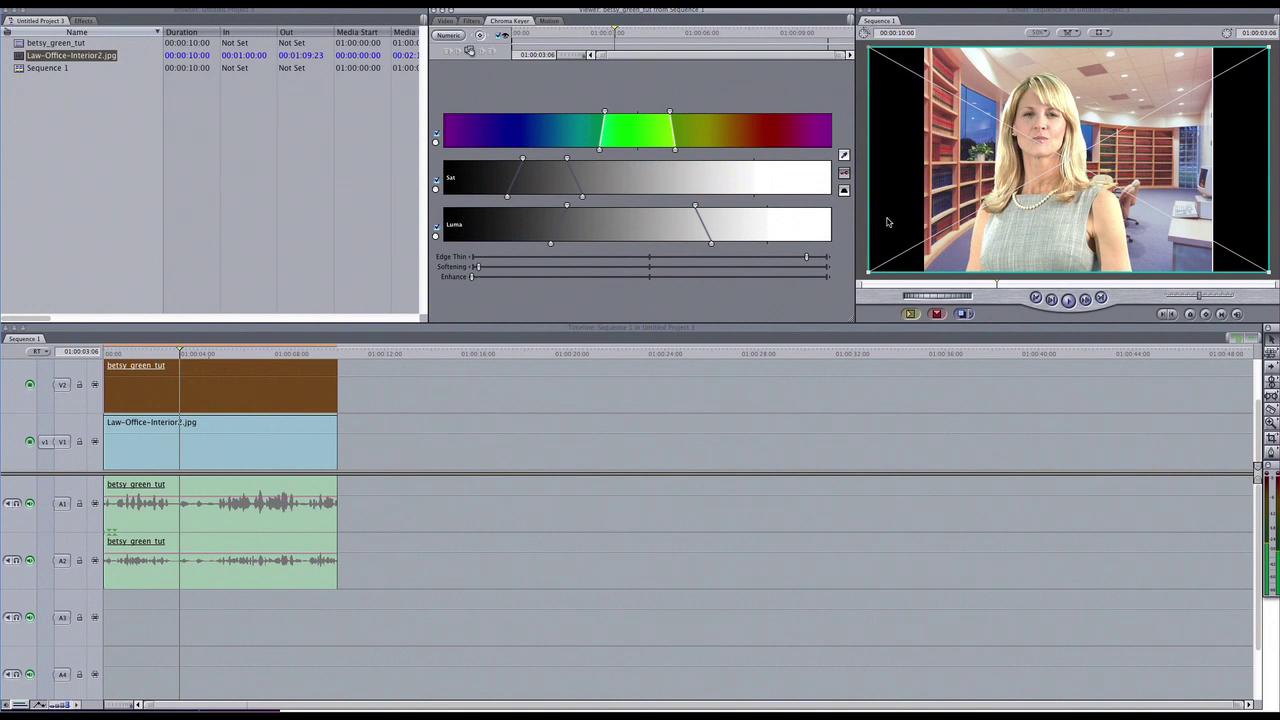
mouse_move(478, 268)
left_mouse_down()
mouse_move(602, 273)
mouse_move(469, 277)
left_mouse_up()
mouse_move(470, 272)
left_mouse_down()
mouse_move(551, 269)
mouse_move(462, 274)
mouse_move(475, 273)
left_mouse_up()
left_click(120, 3)
Step: Bring Safari forward and go to beyondmediaproductions.com
left_click(35, 294)
mouse_move(100, 690)
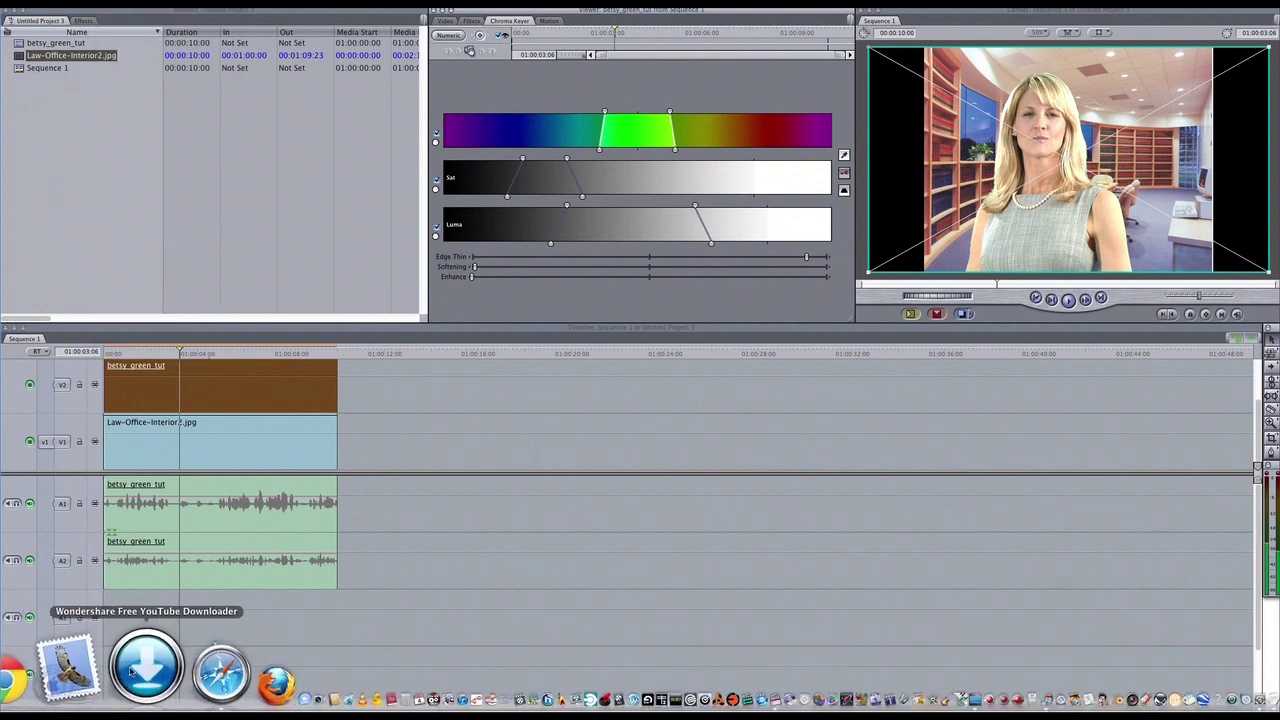
left_click(147, 672)
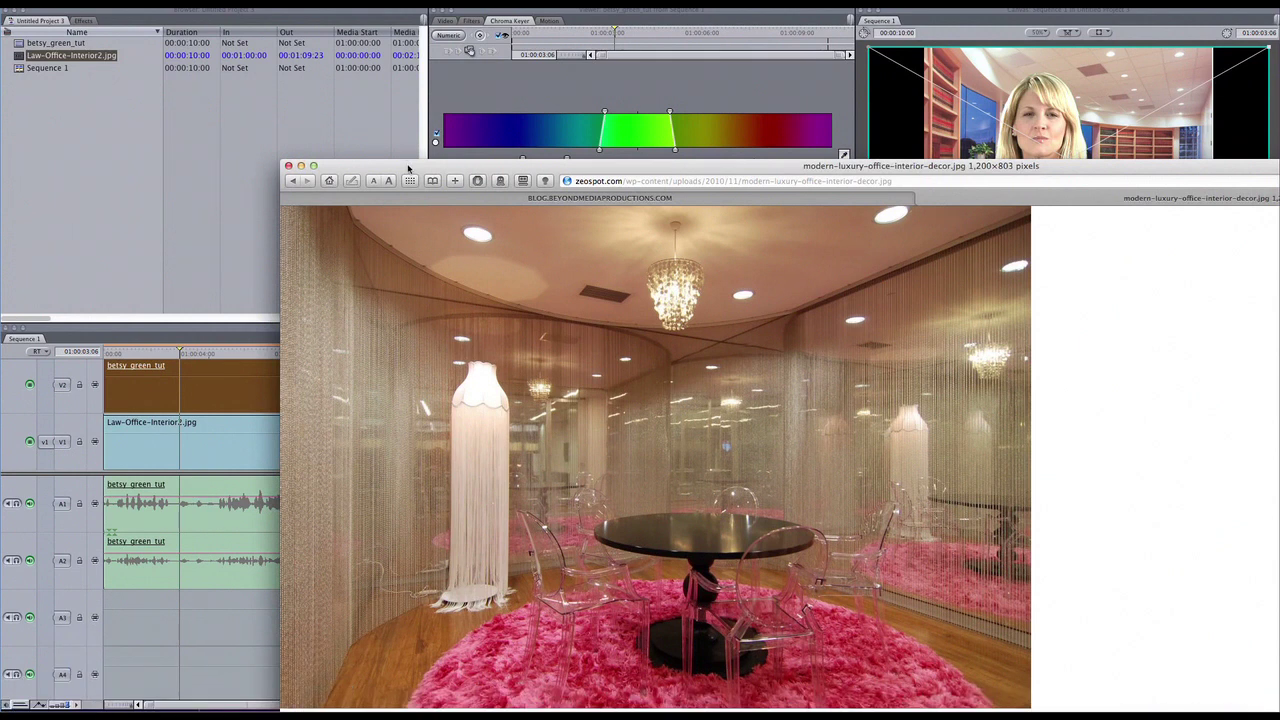
left_click_drag(408, 168, 350, 142)
double_click(586, 154)
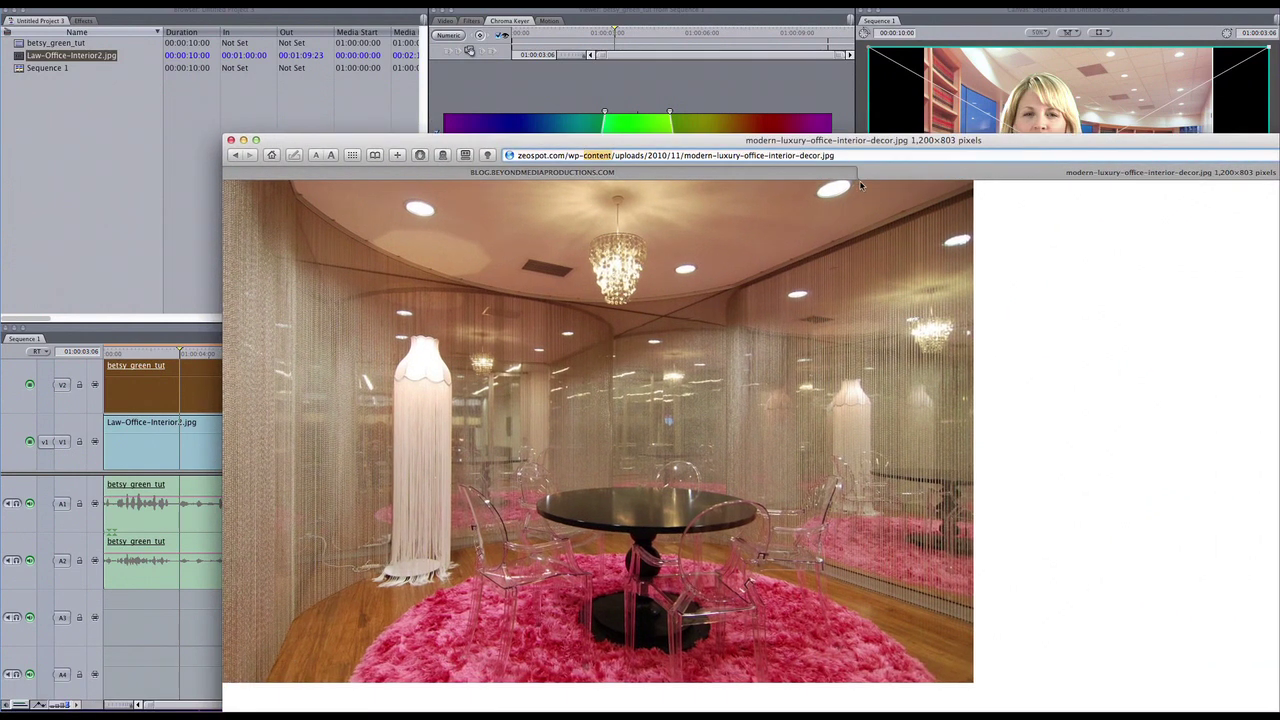
triple_click(598, 155)
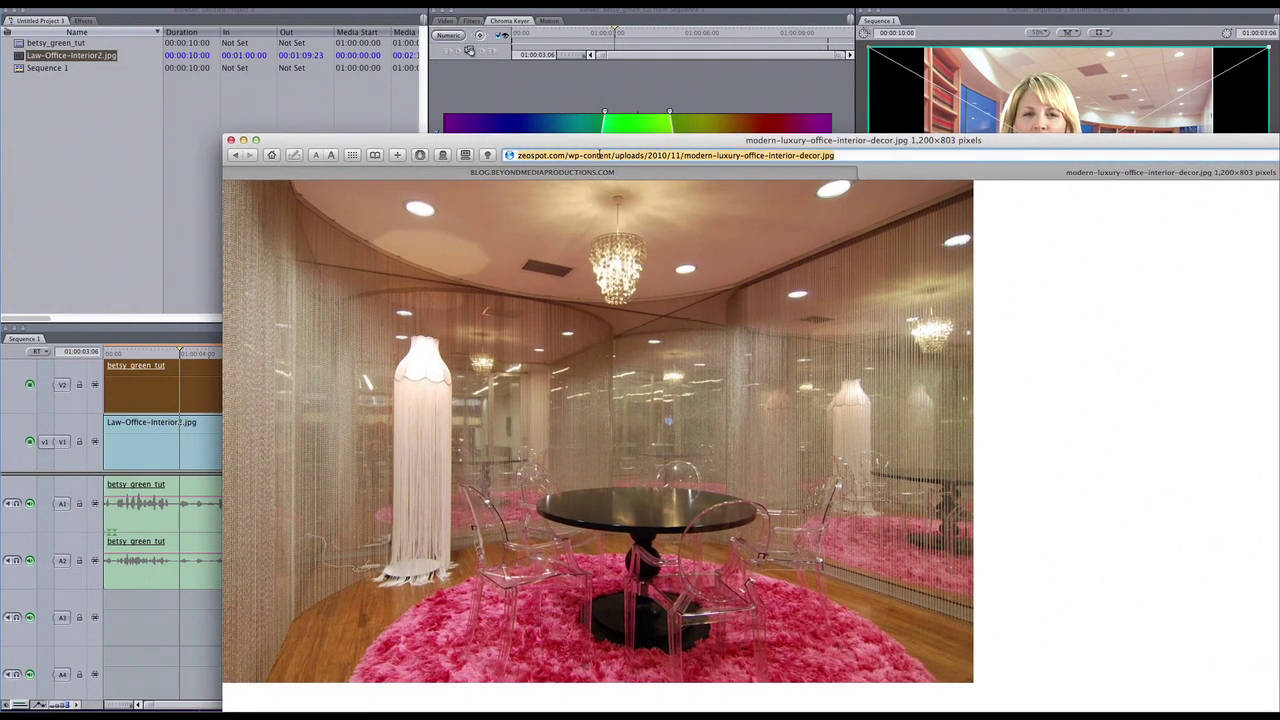
type("beyondmediaproductions.com")
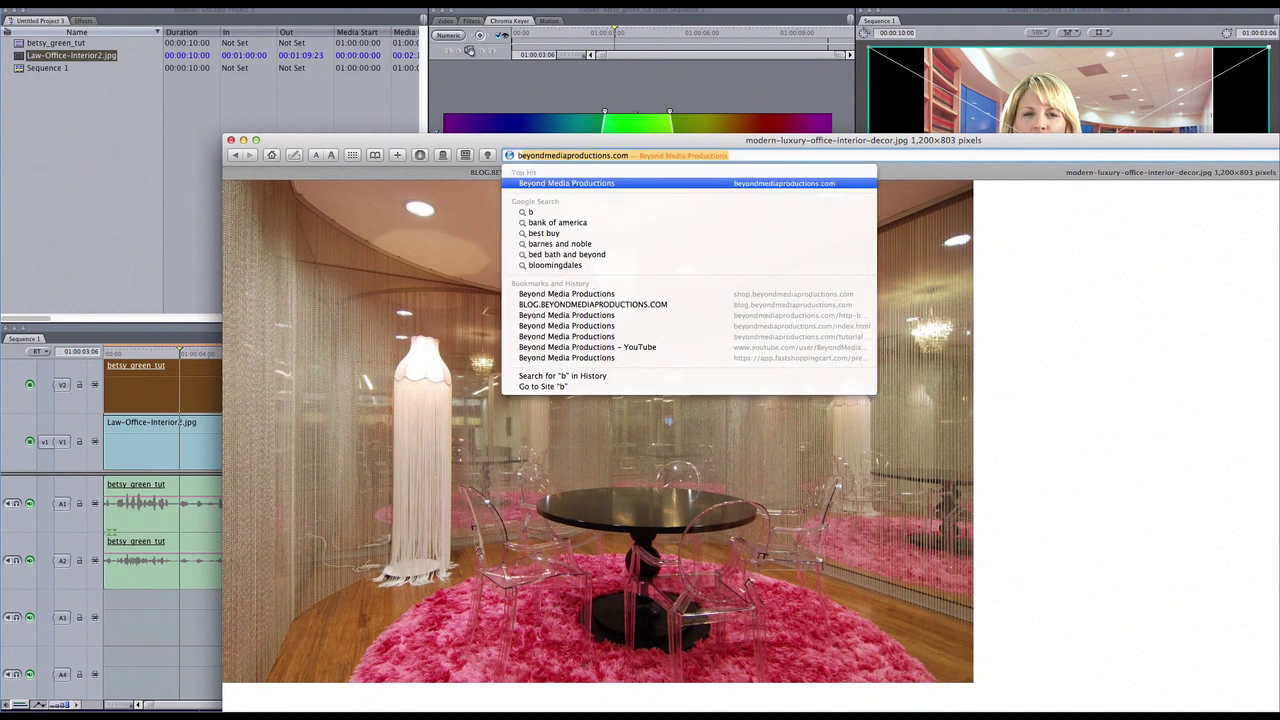
key("Return")
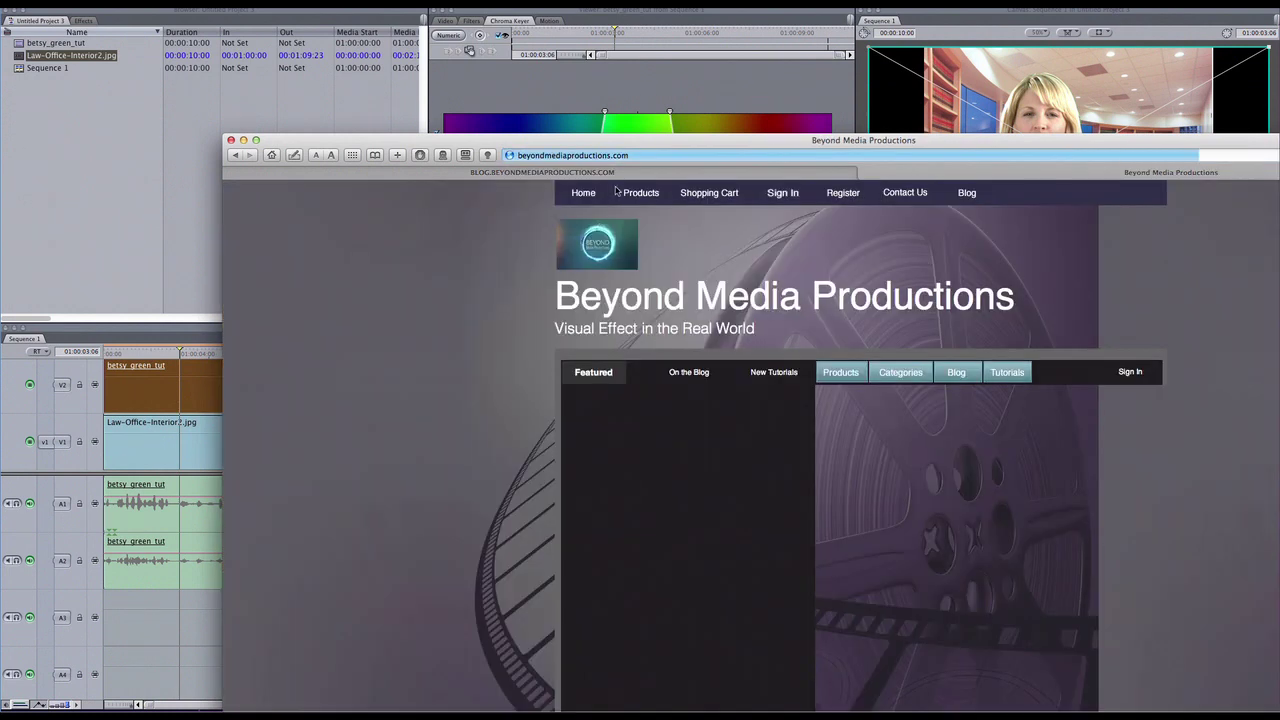
Step: Open and scroll the Break It Down VFX training page, then return to Final Cut Pro
left_click_drag(619, 142, 466, 65)
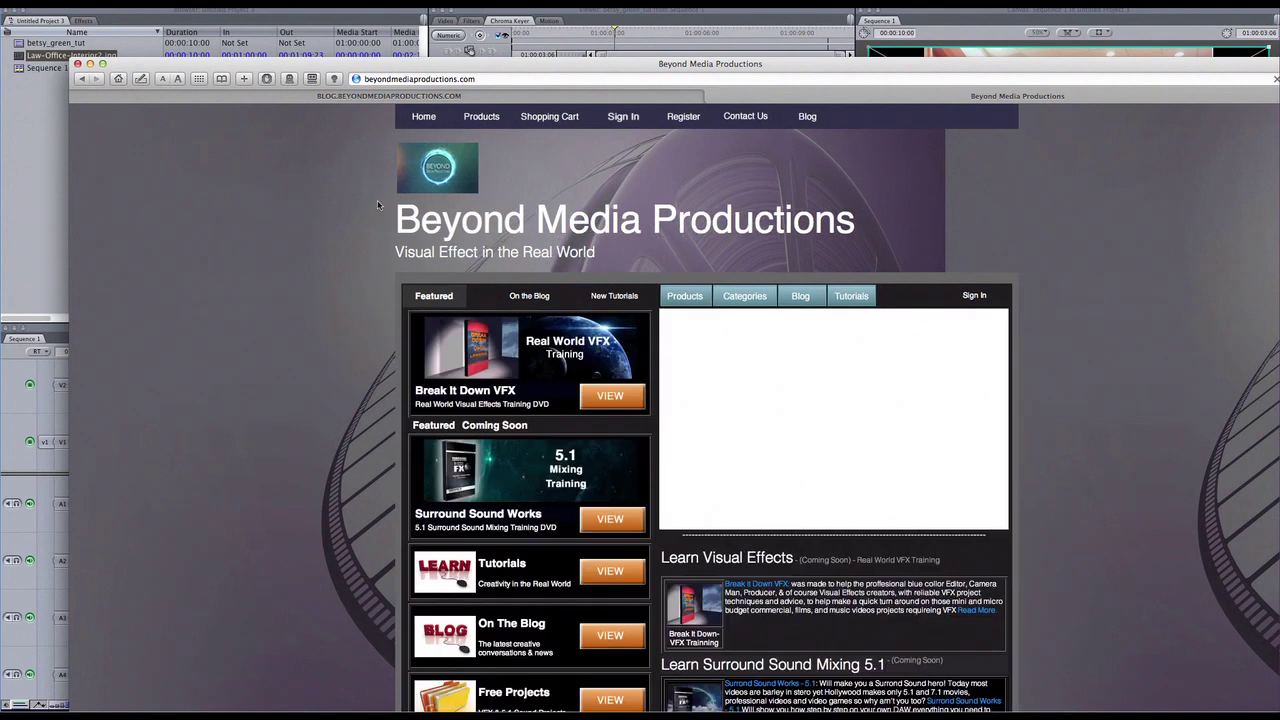
scroll(492, 320, "down", 3)
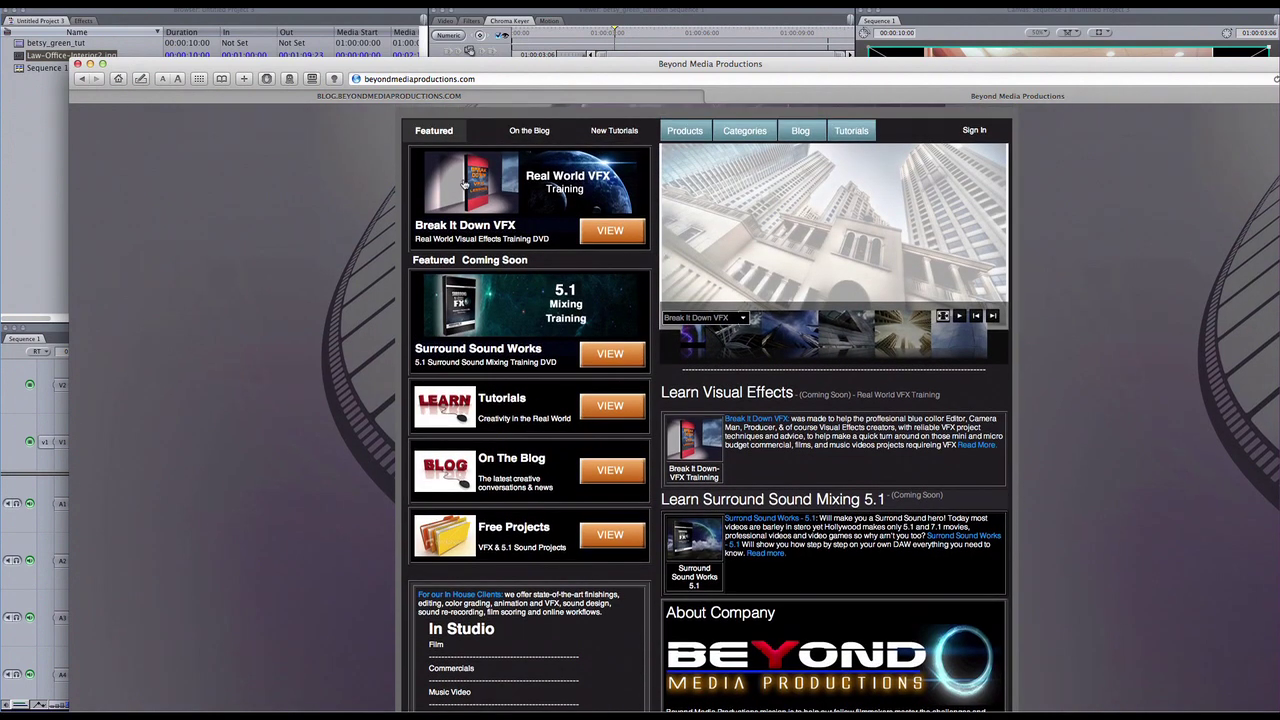
left_click(465, 183)
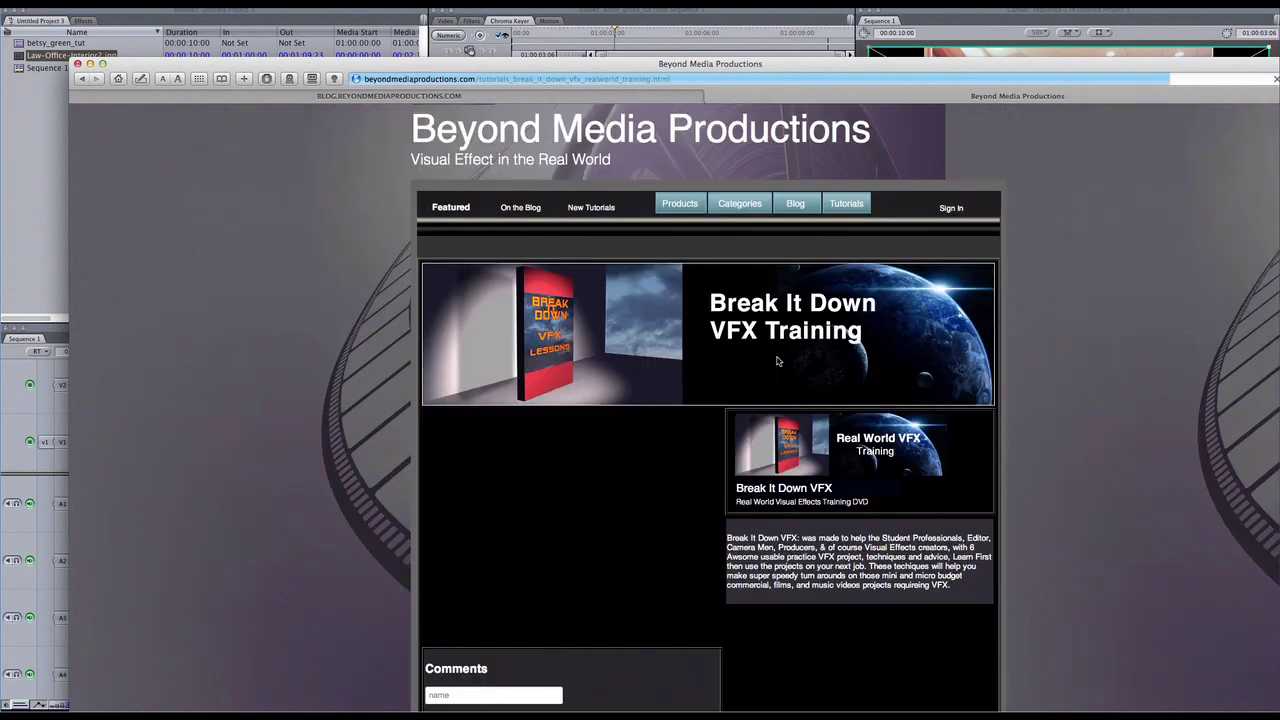
scroll(777, 361, "down", 2)
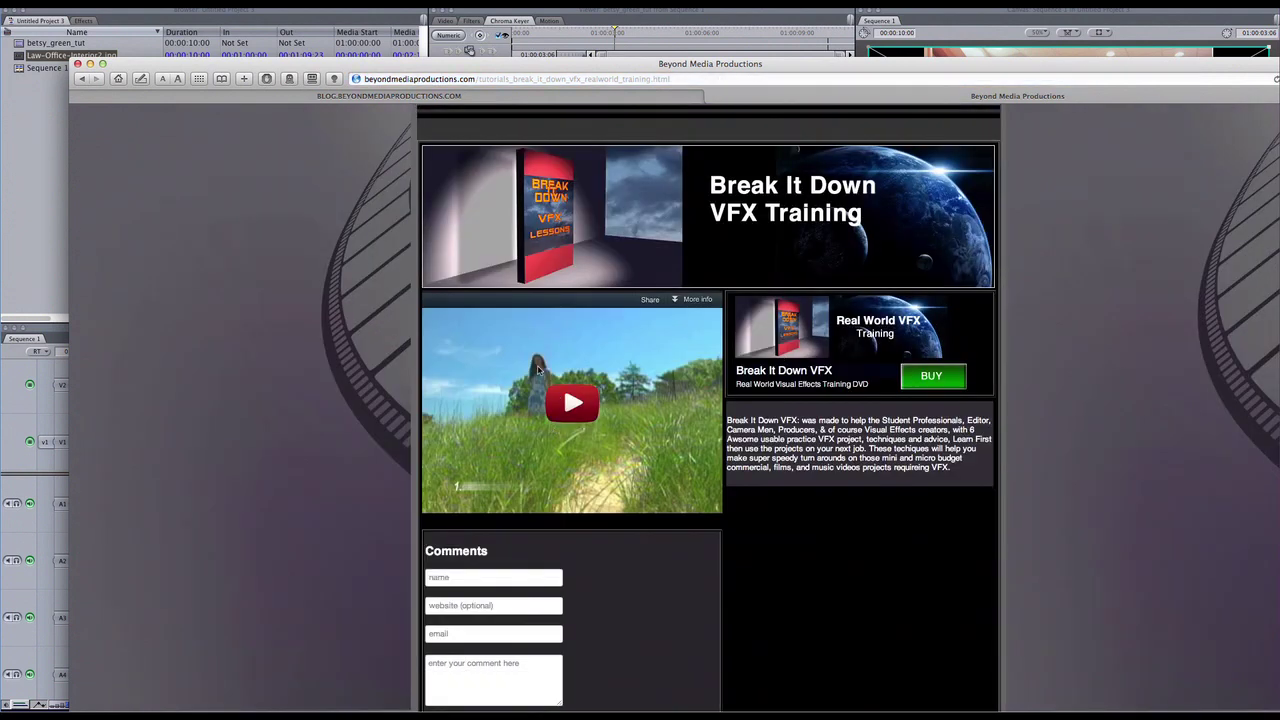
left_click_drag(455, 69, 440, 47)
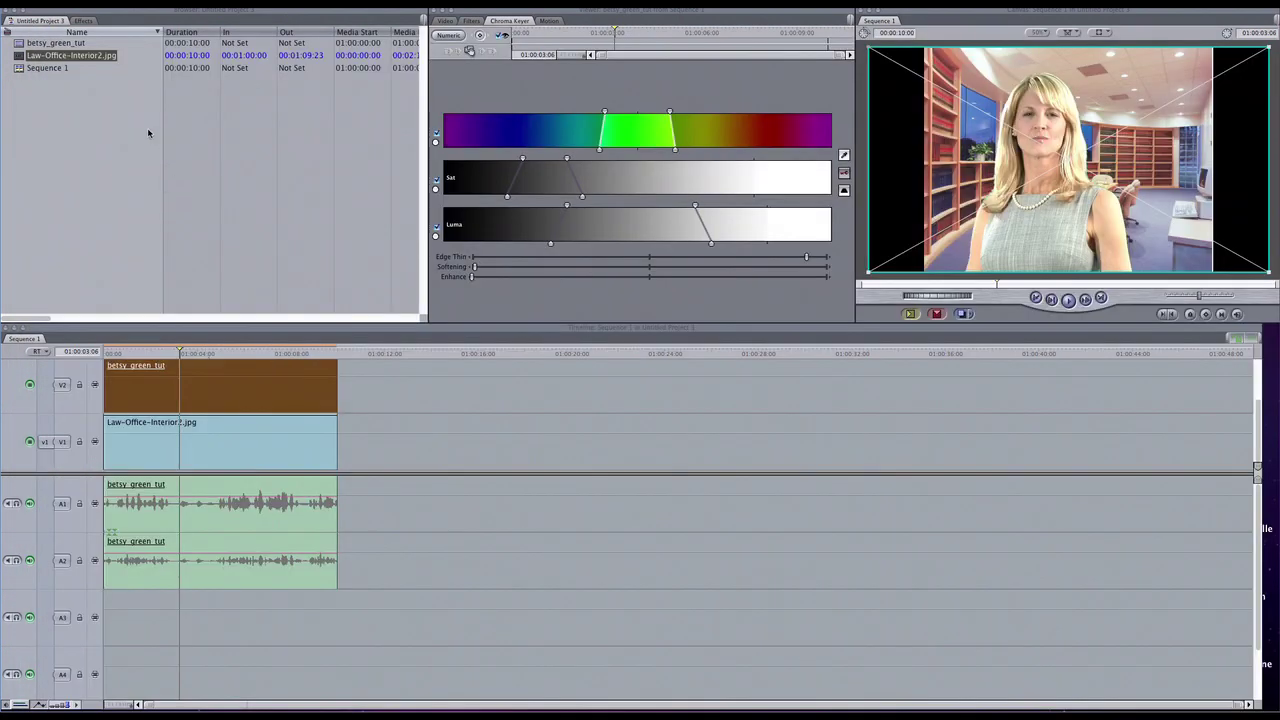
left_click(148, 133)
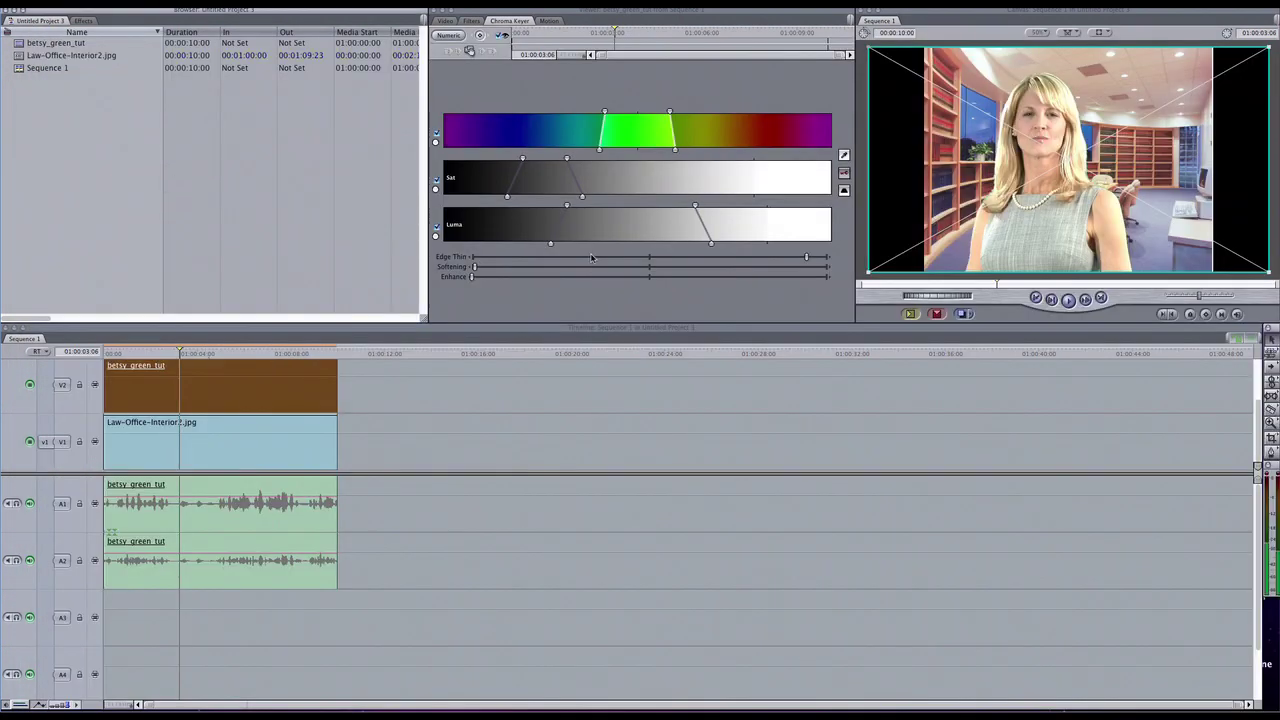
Step: Keep Softening near zero and raise the Chroma Keyer's Enhance to roughly a third
left_click(498, 277)
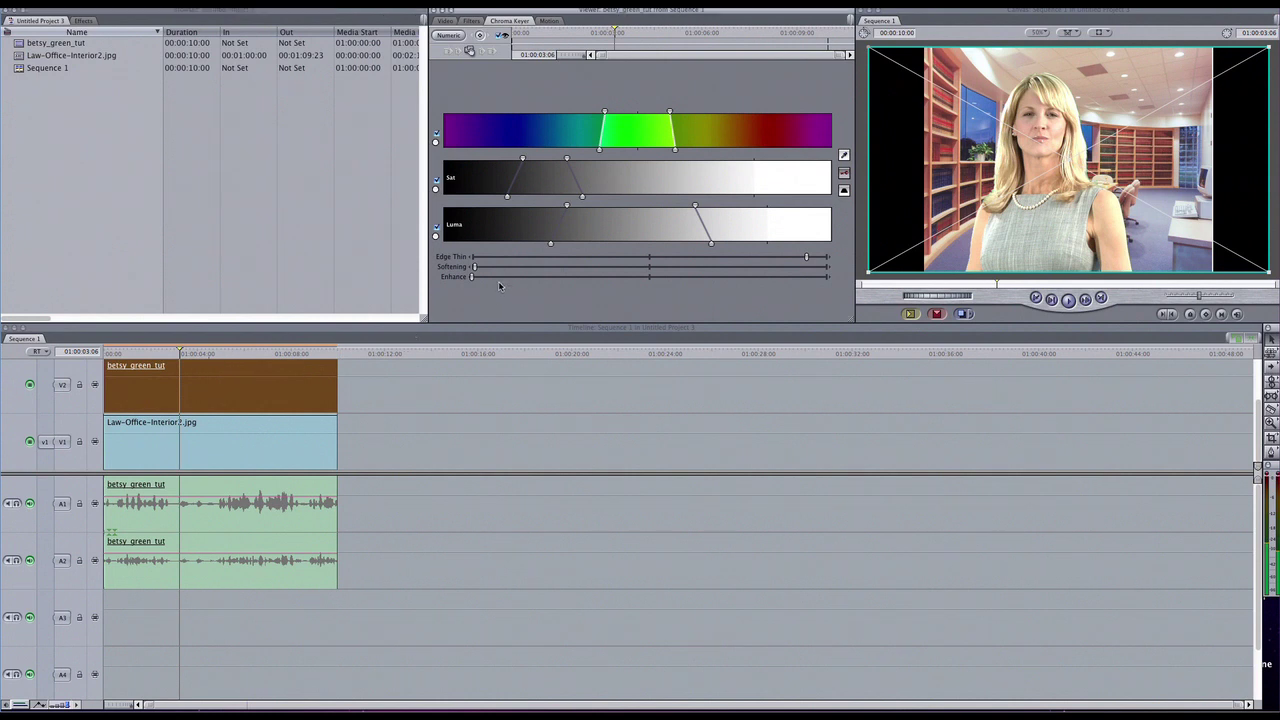
mouse_move(480, 267)
left_mouse_down()
mouse_move(494, 267)
mouse_move(472, 267)
left_mouse_up()
left_click_drag(473, 272, 475, 273)
mouse_move(488, 284)
left_mouse_down()
mouse_move(504, 283)
mouse_move(483, 281)
left_mouse_up()
mouse_move(489, 282)
left_mouse_down()
mouse_move(502, 282)
mouse_move(477, 283)
left_mouse_up()
left_click_drag(475, 281, 595, 279)
double_click(268, 389)
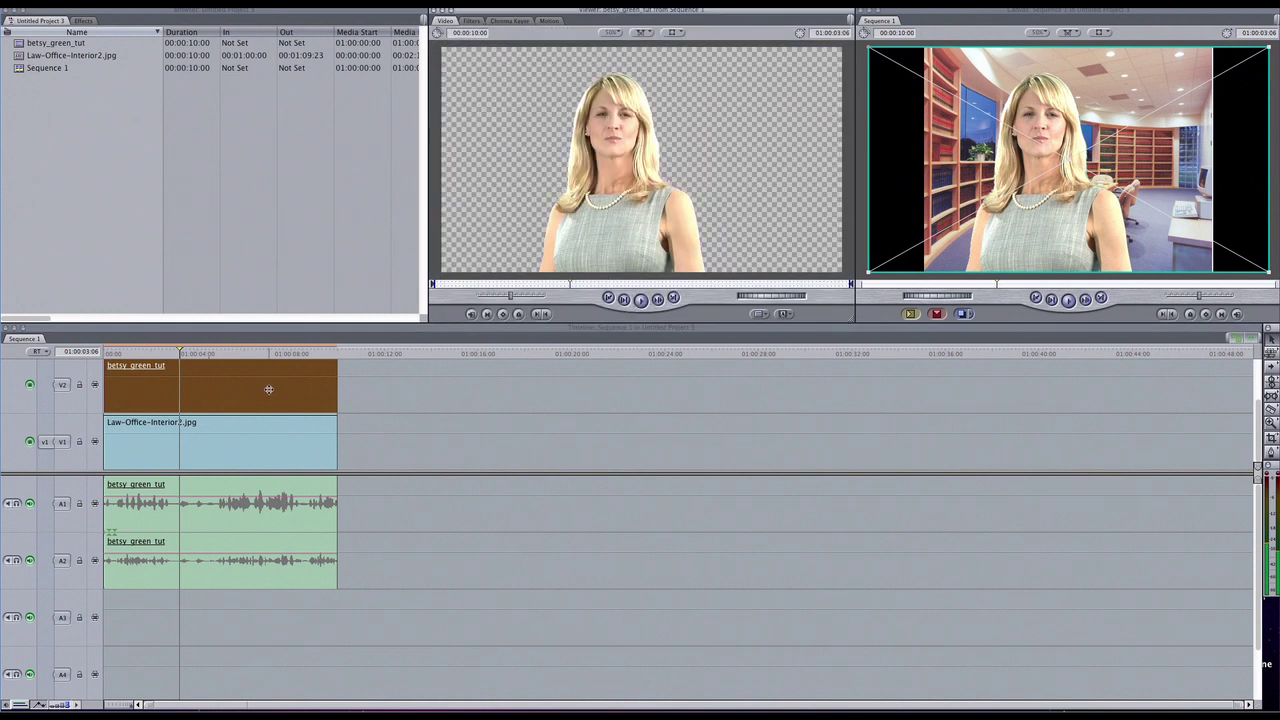
Step: Back in the Chroma Keyer, raise Enhance, adjust Edge Thin, and view the composite at 100%
left_click(520, 22)
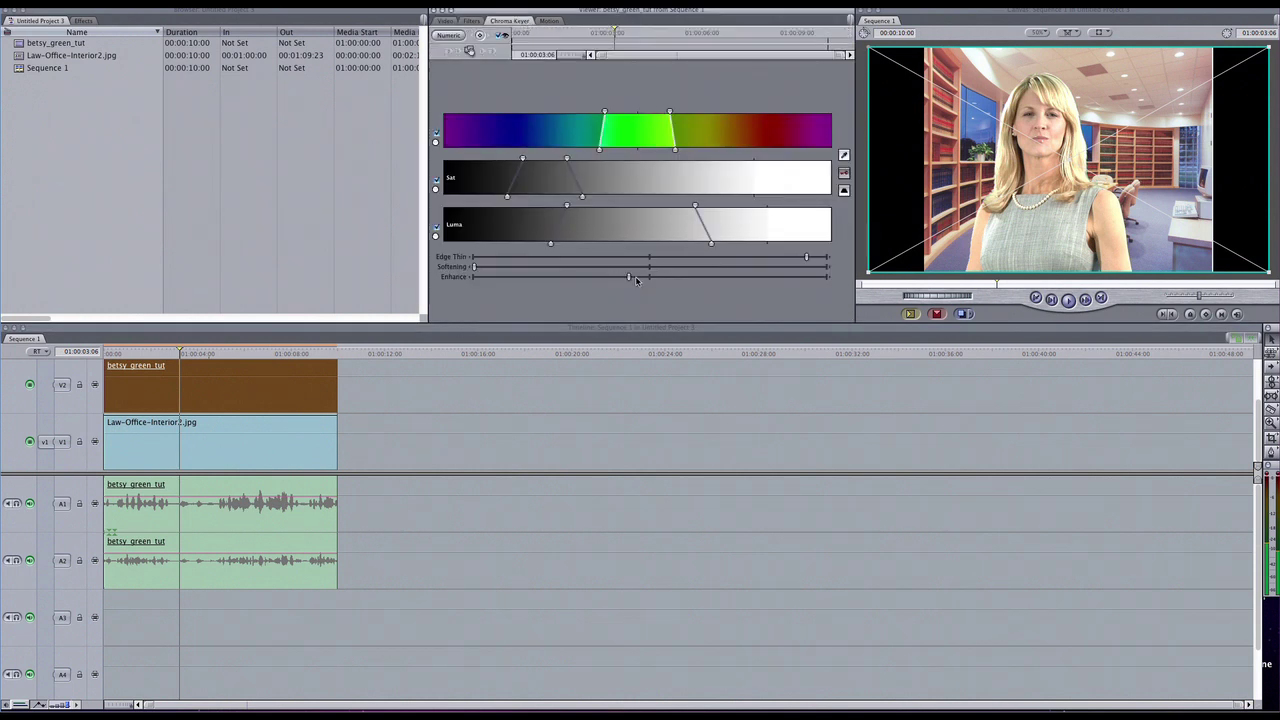
left_click_drag(629, 276, 701, 277)
left_click_drag(806, 258, 698, 260)
left_click(1038, 32)
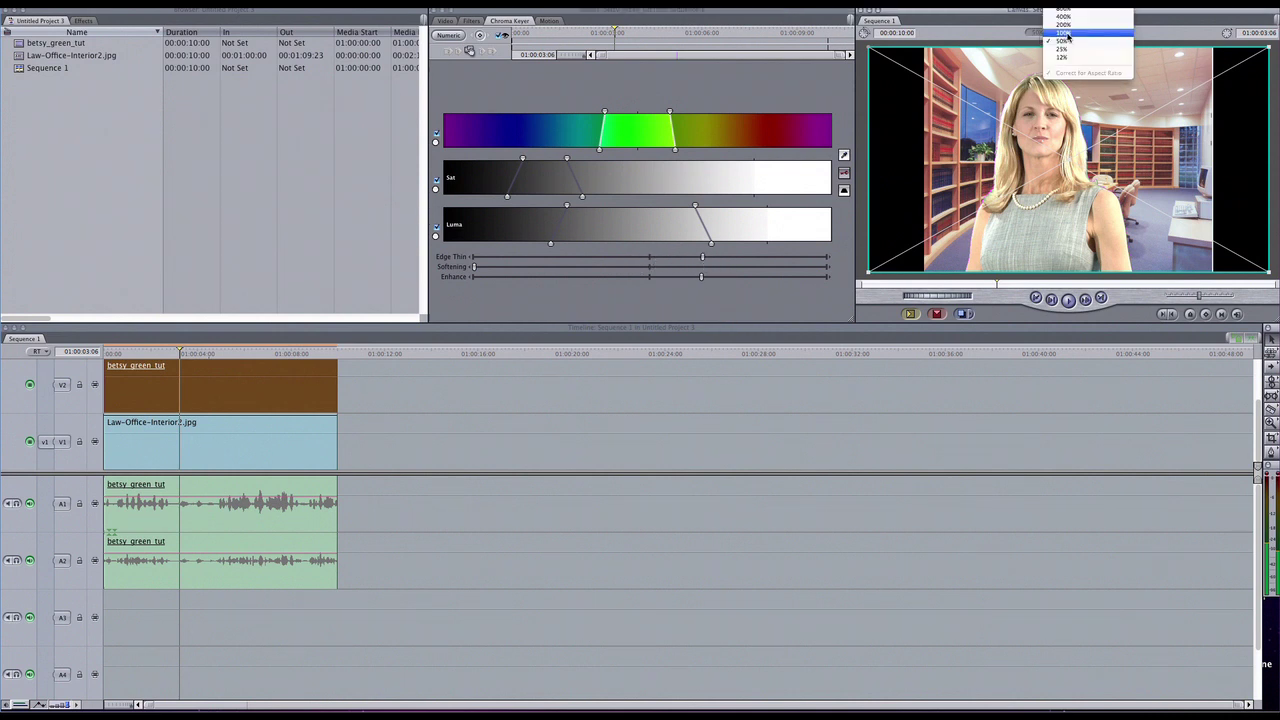
left_click(1066, 33)
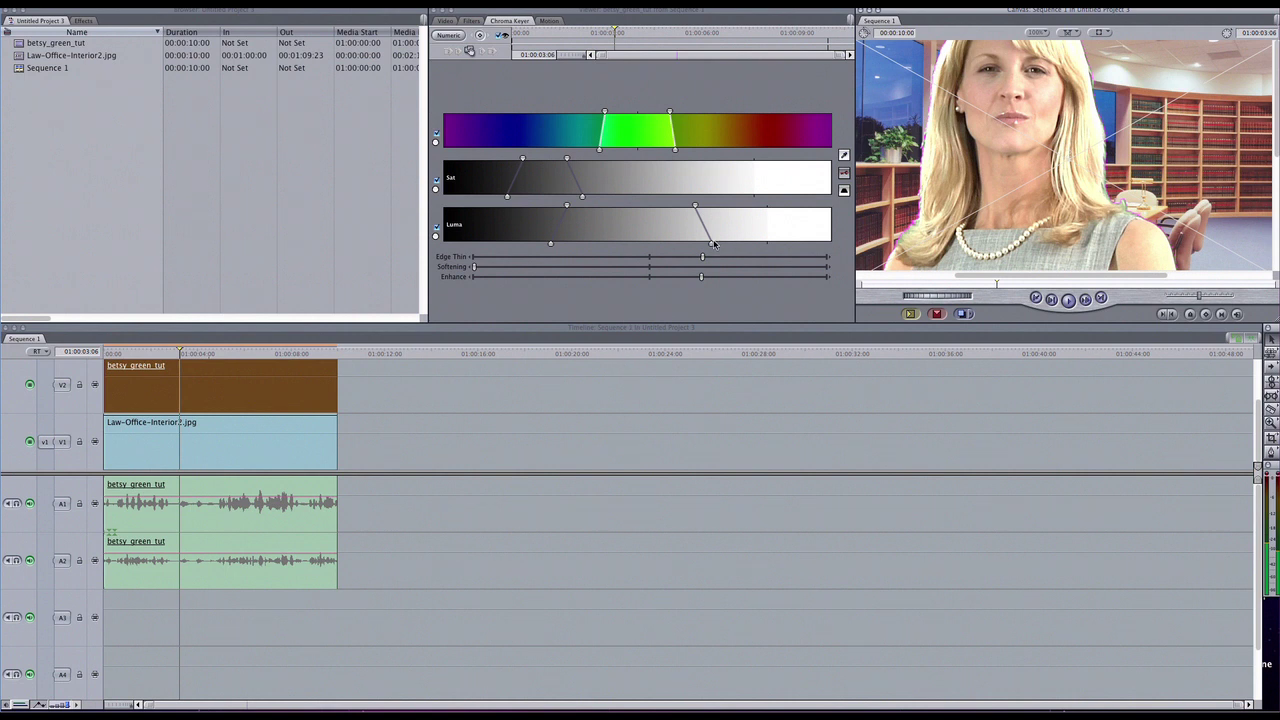
left_click_drag(702, 260, 813, 259)
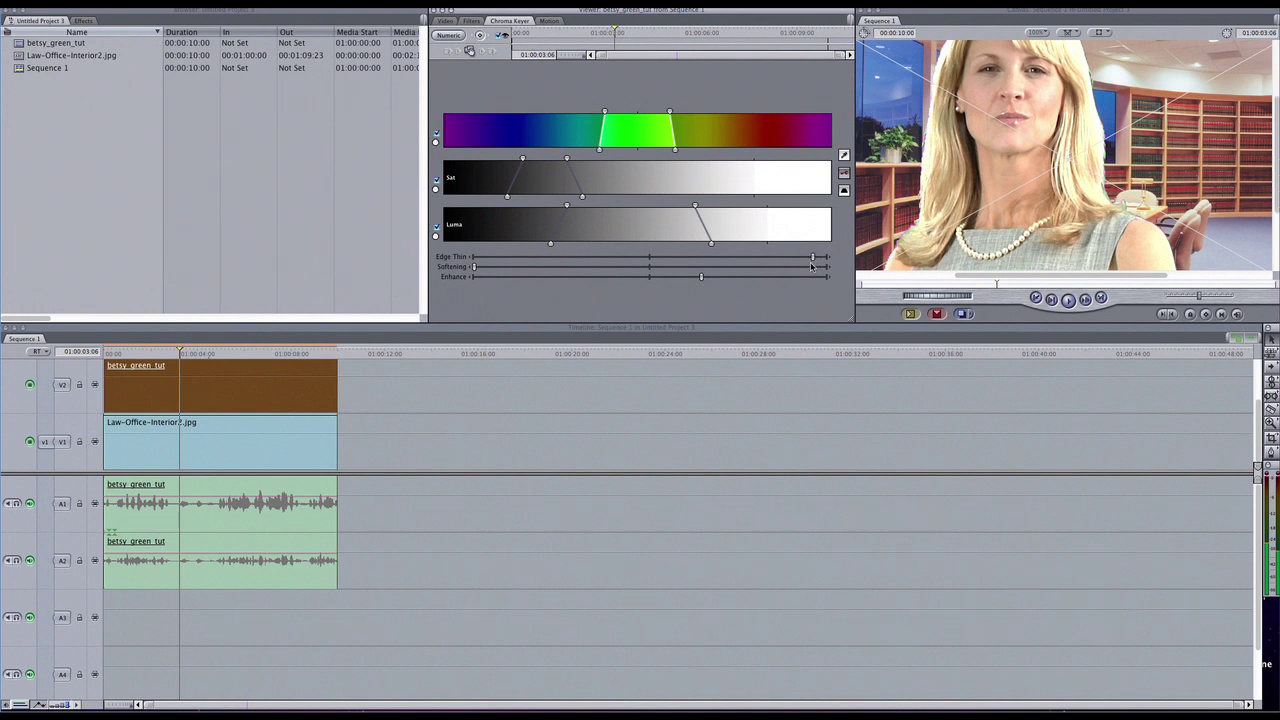
Step: Pull Enhance back to a small amount and add a slight Softening to the key edges
left_click_drag(701, 276, 626, 283)
left_click(649, 291)
left_click_drag(649, 291, 548, 290)
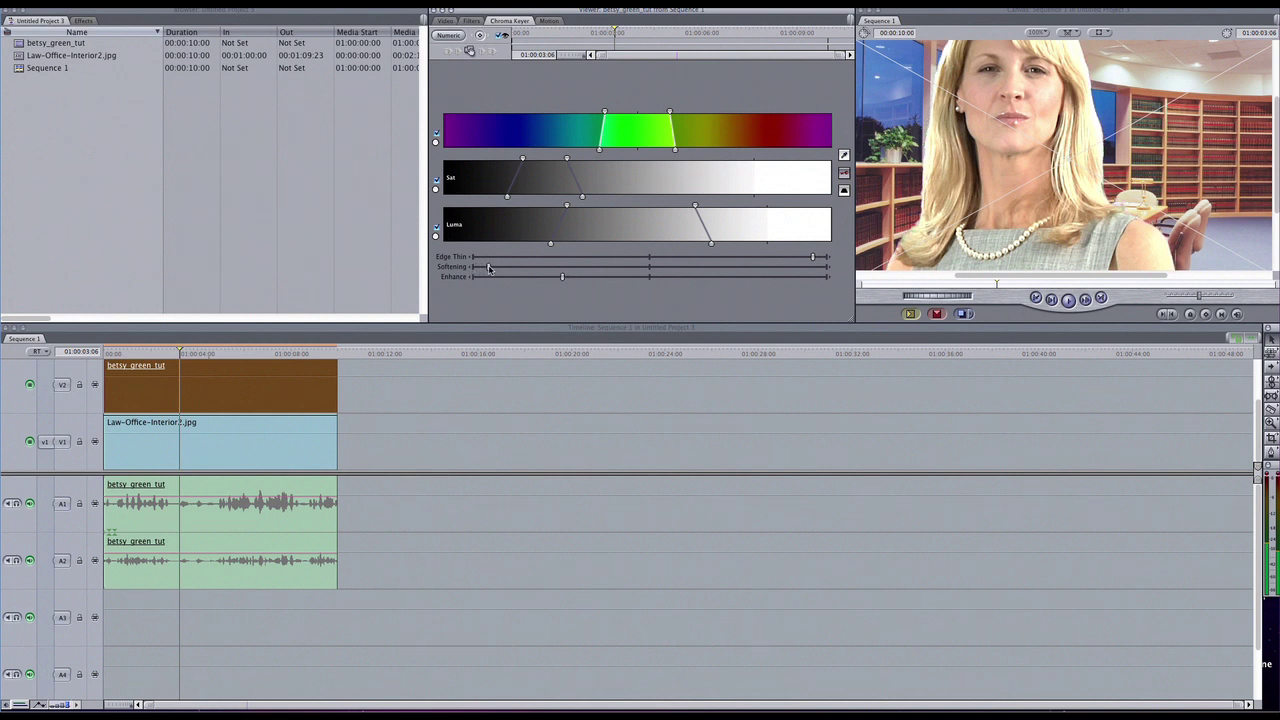
left_click_drag(471, 268, 482, 272)
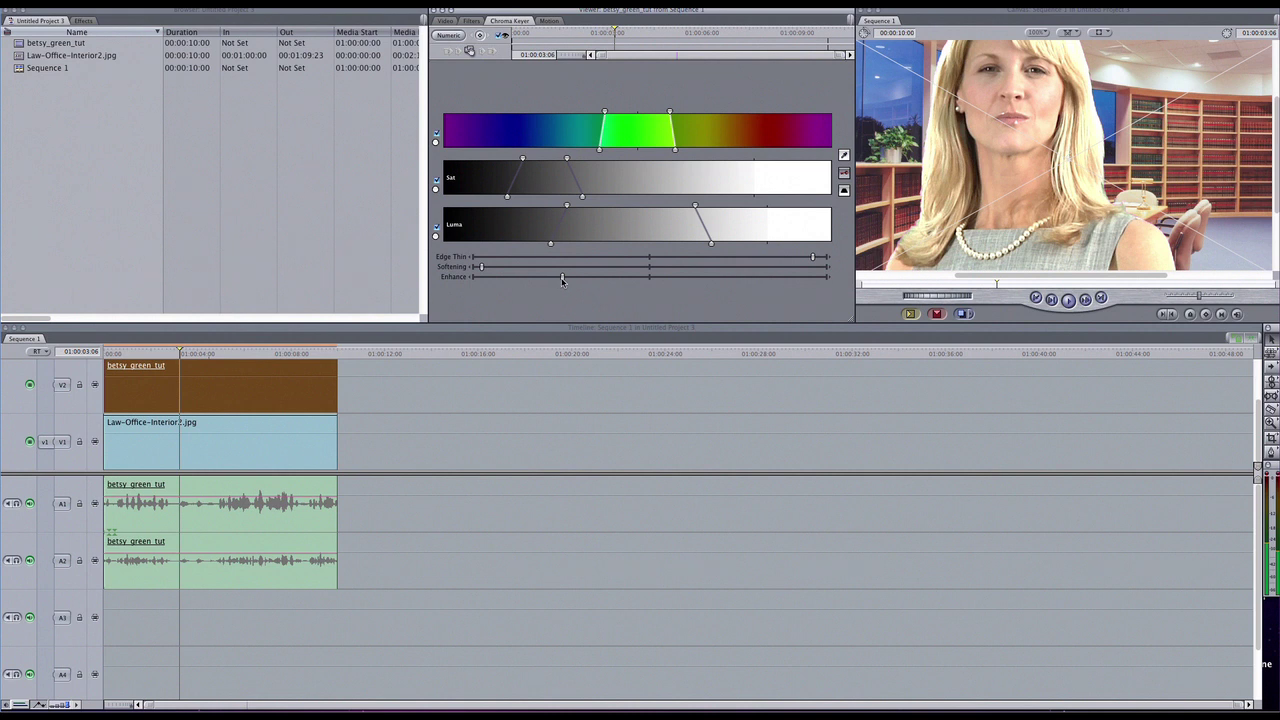
left_click_drag(562, 279, 504, 283)
left_click(1040, 33)
Step: At 25% canvas zoom, scale up the office background image to fill the frame and nudge it upward
left_click(1085, 14)
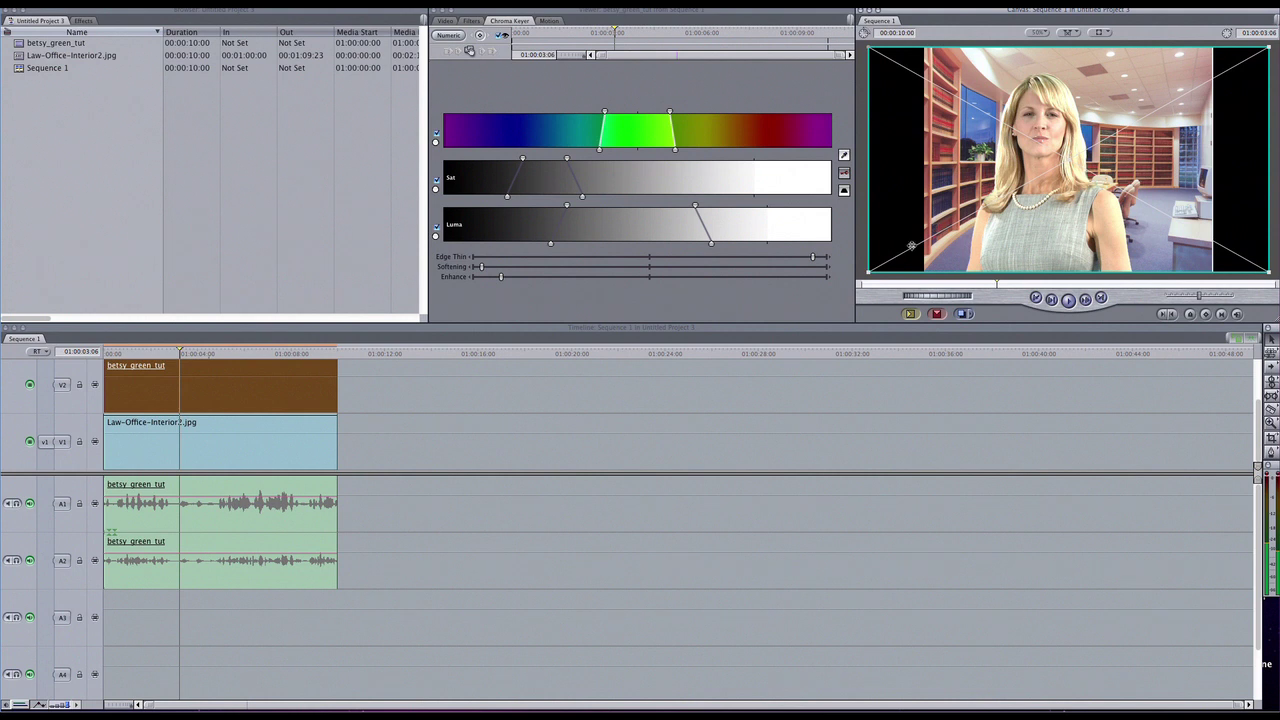
left_click(250, 446)
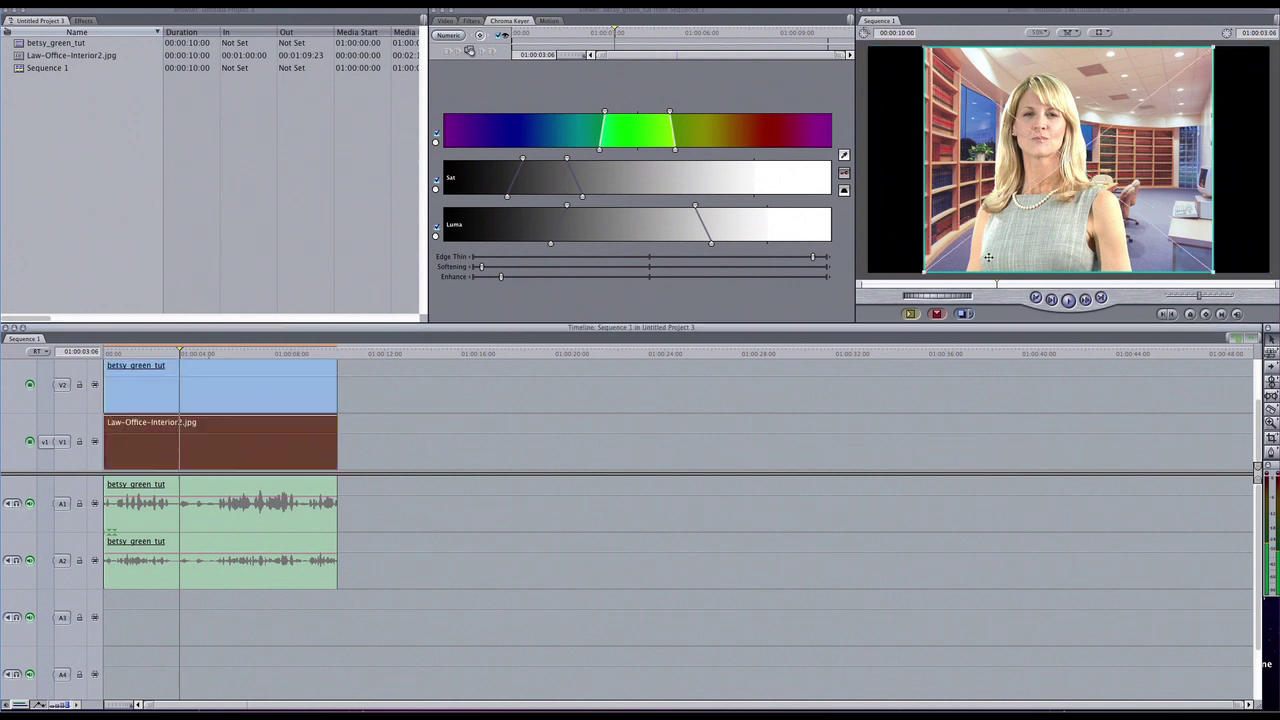
left_click(1046, 36)
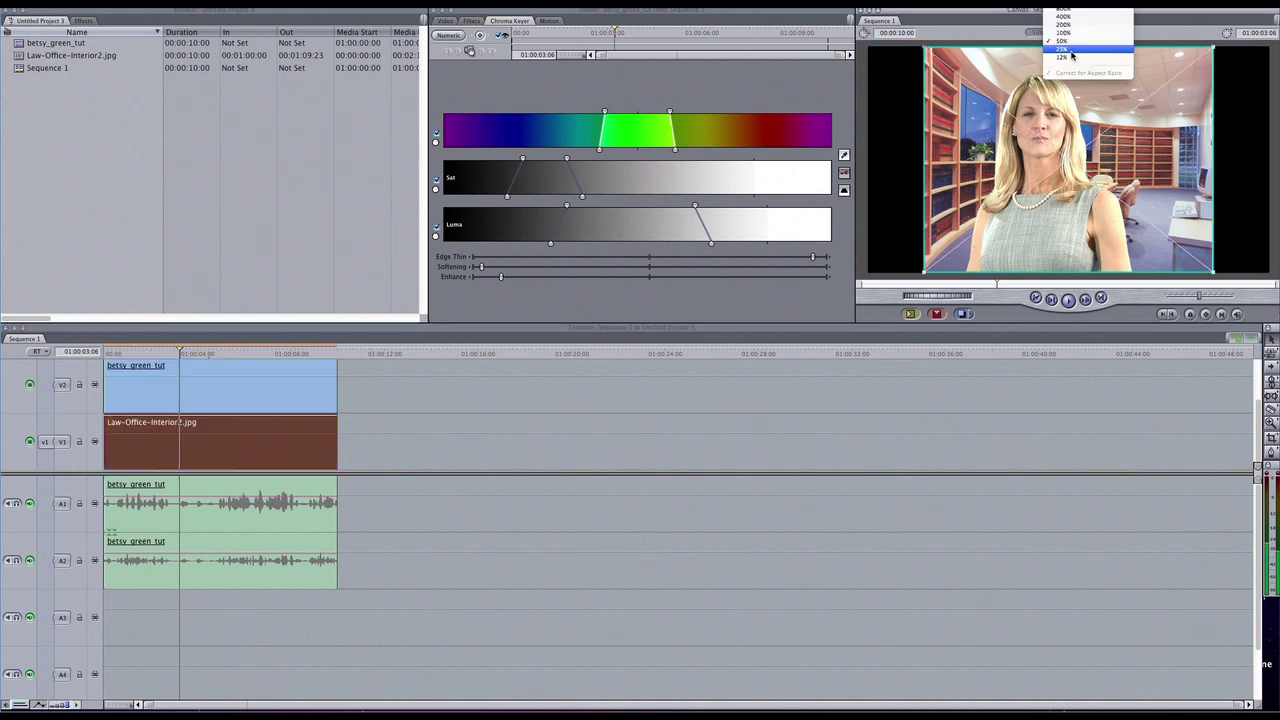
left_click(1072, 56)
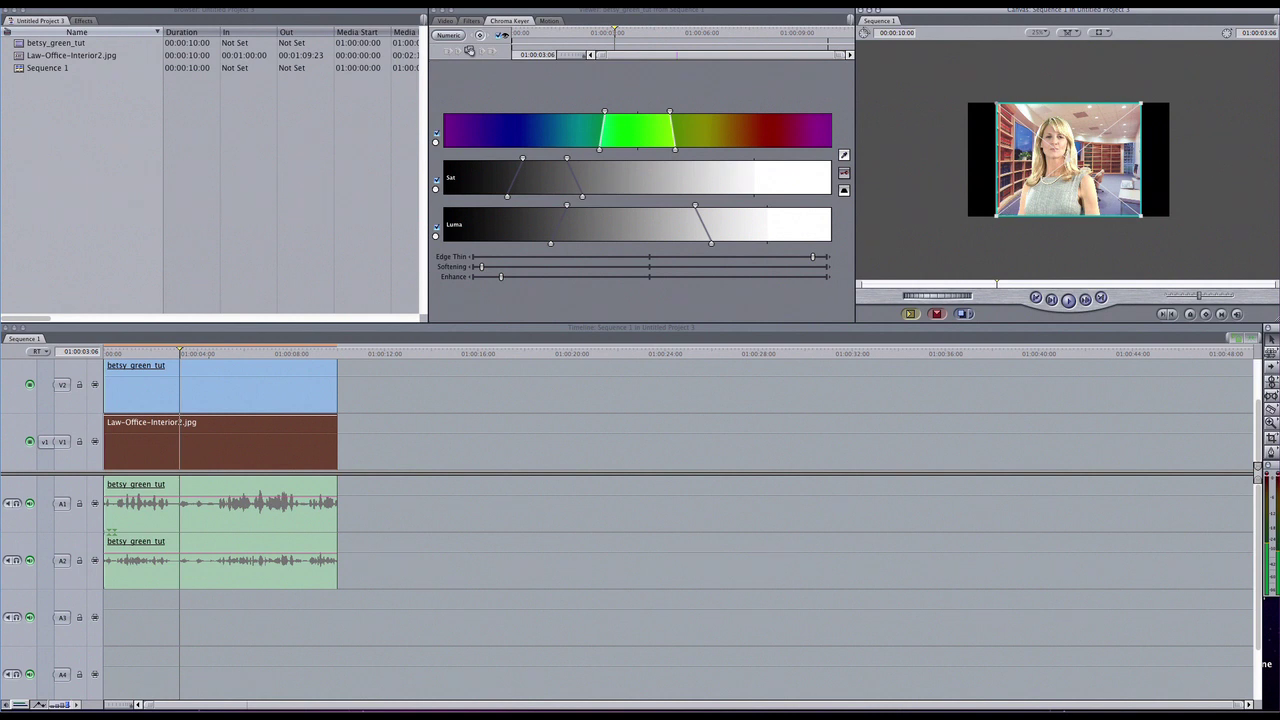
left_click_drag(996, 216, 969, 245)
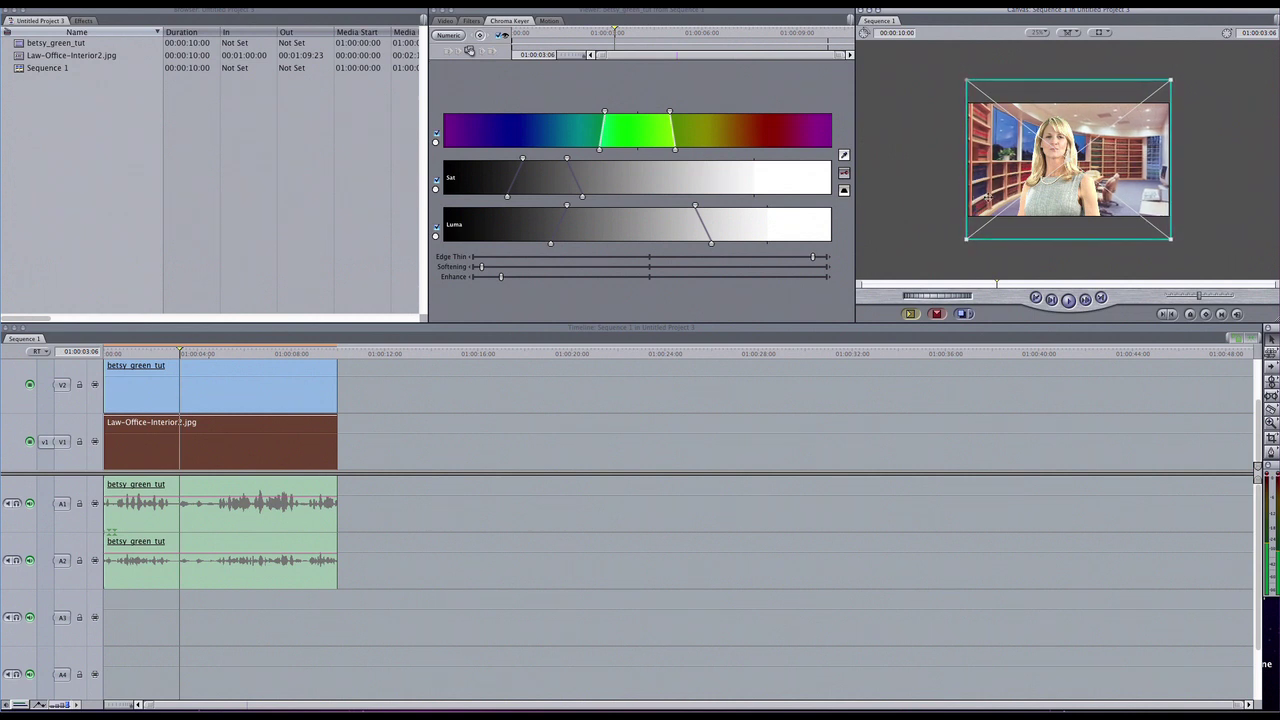
left_click_drag(1047, 204, 1049, 202)
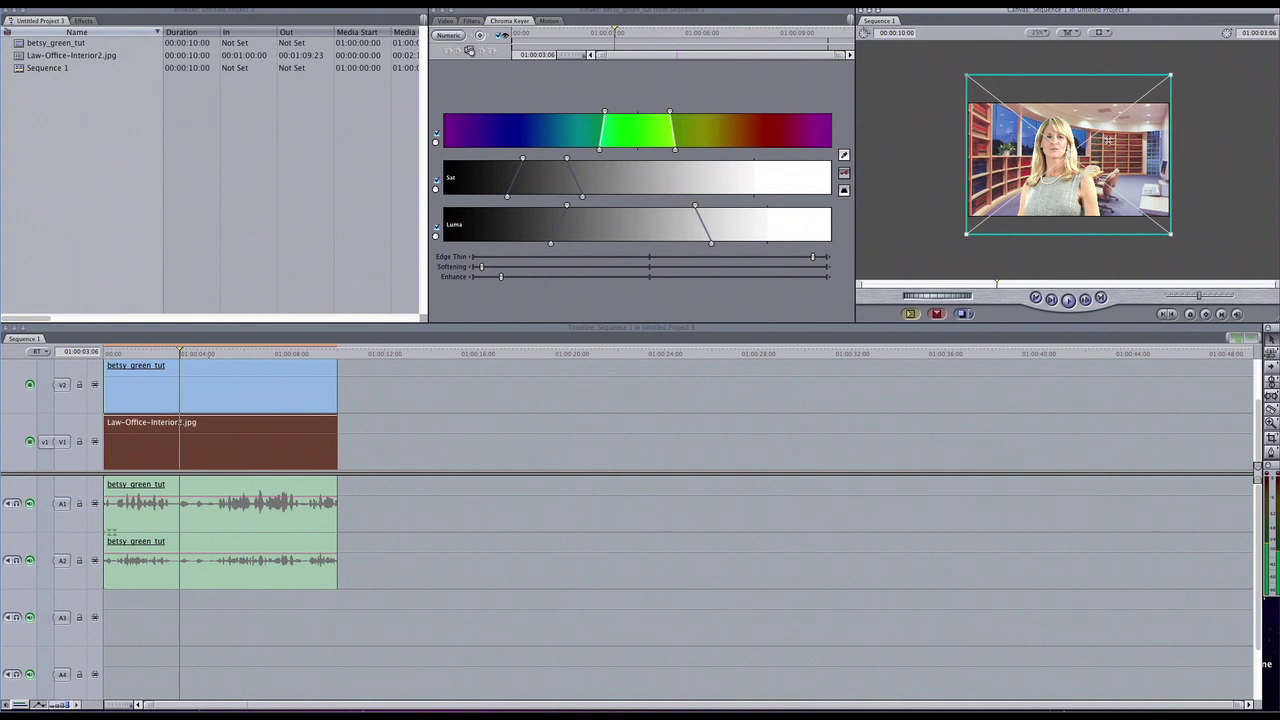
Step: Scrub from 01:00:04:06 to check the composite and nudge the background up slightly again
left_click(203, 356)
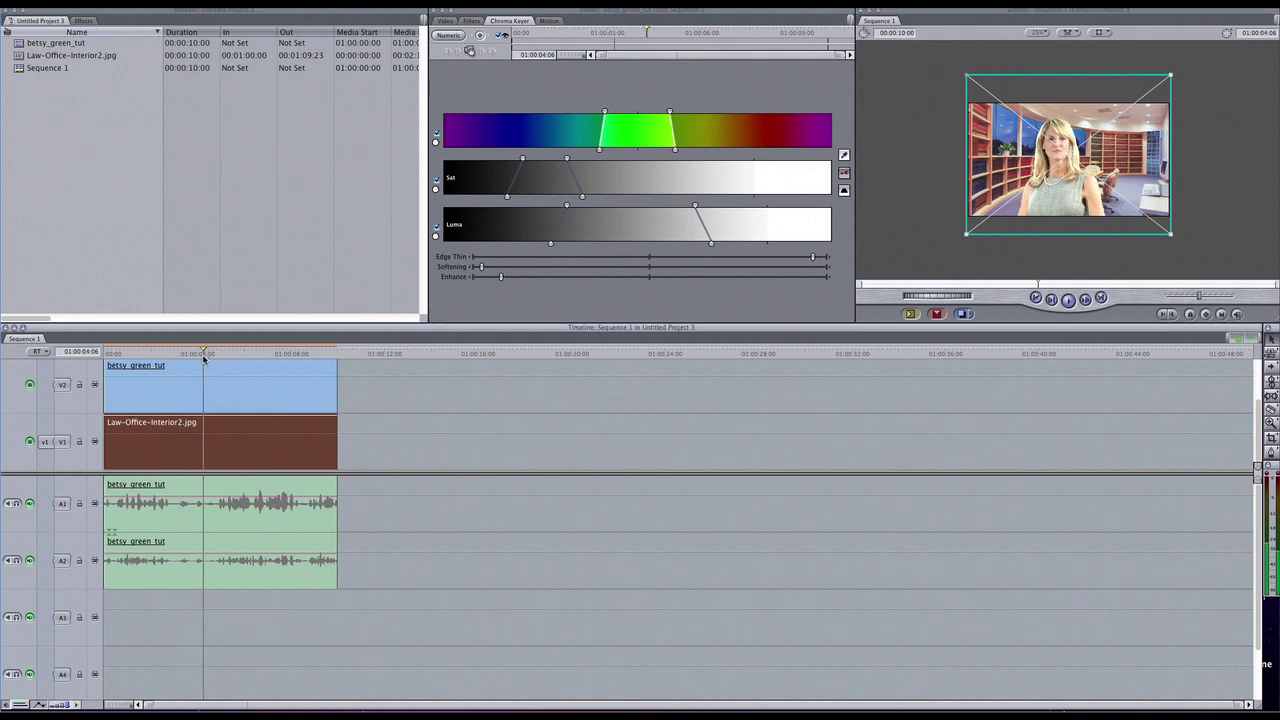
left_click_drag(203, 358, 298, 364)
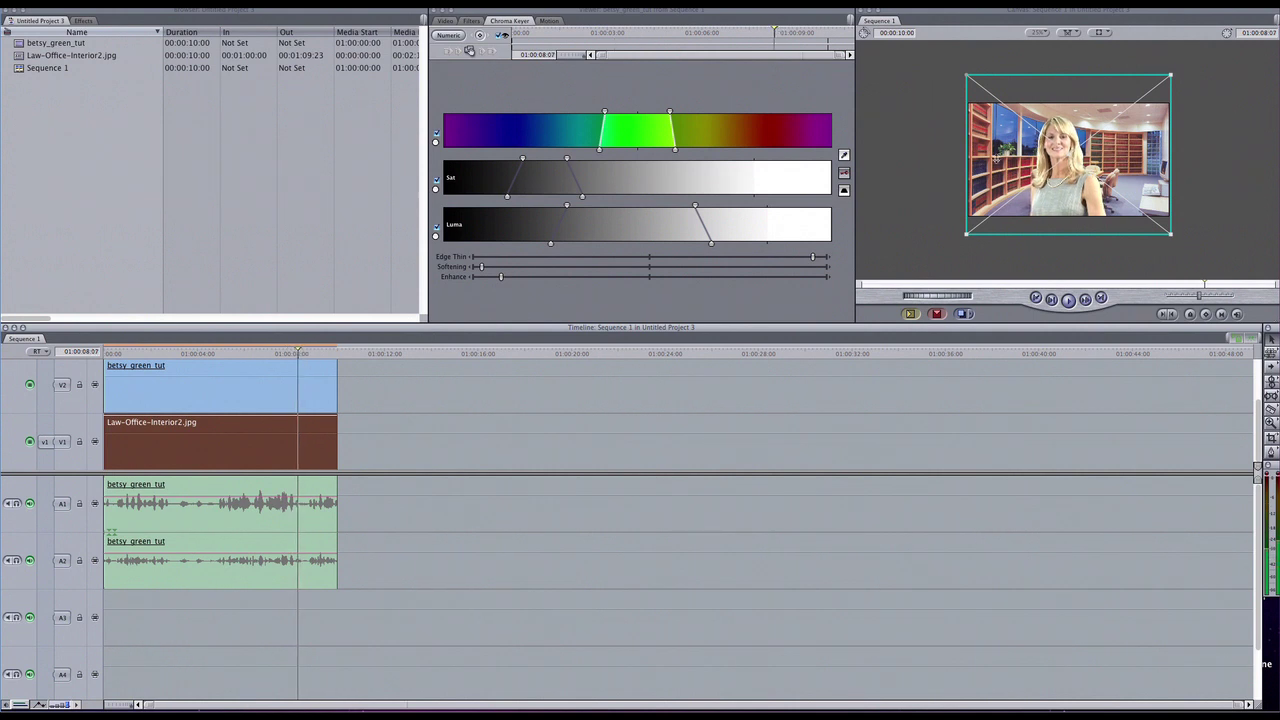
left_click_drag(1054, 210, 1053, 206)
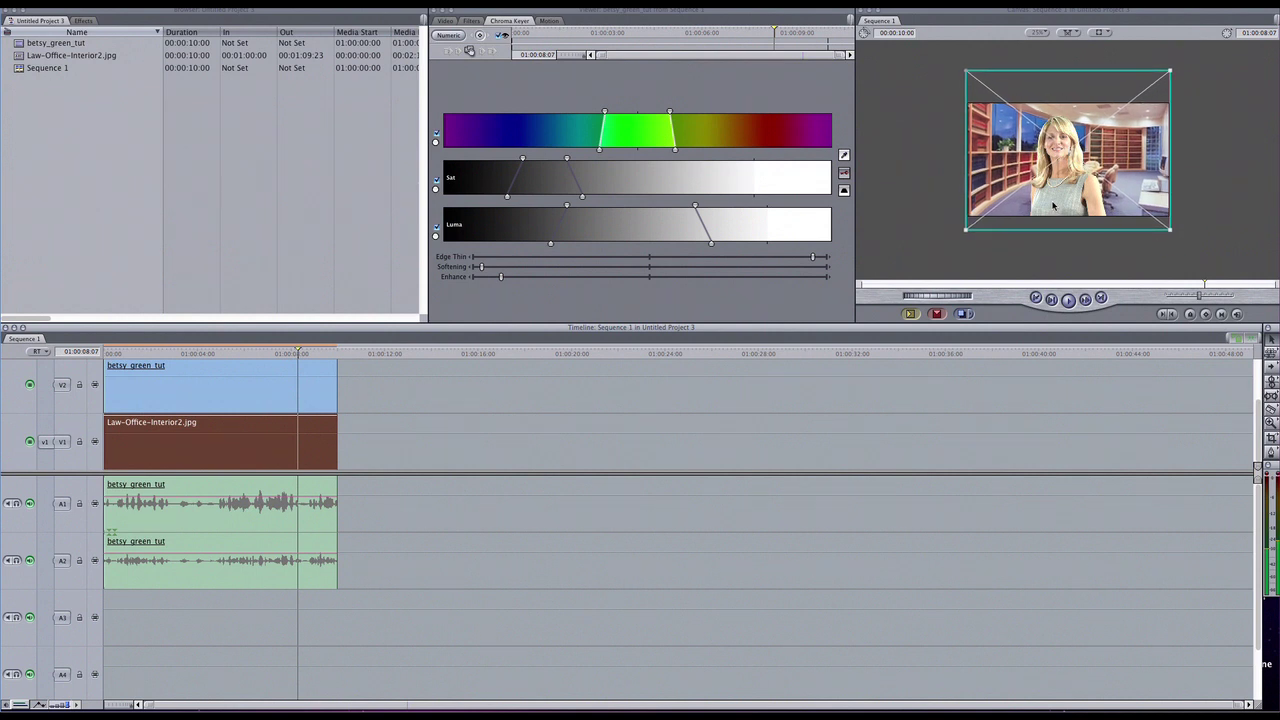
left_click(1053, 206)
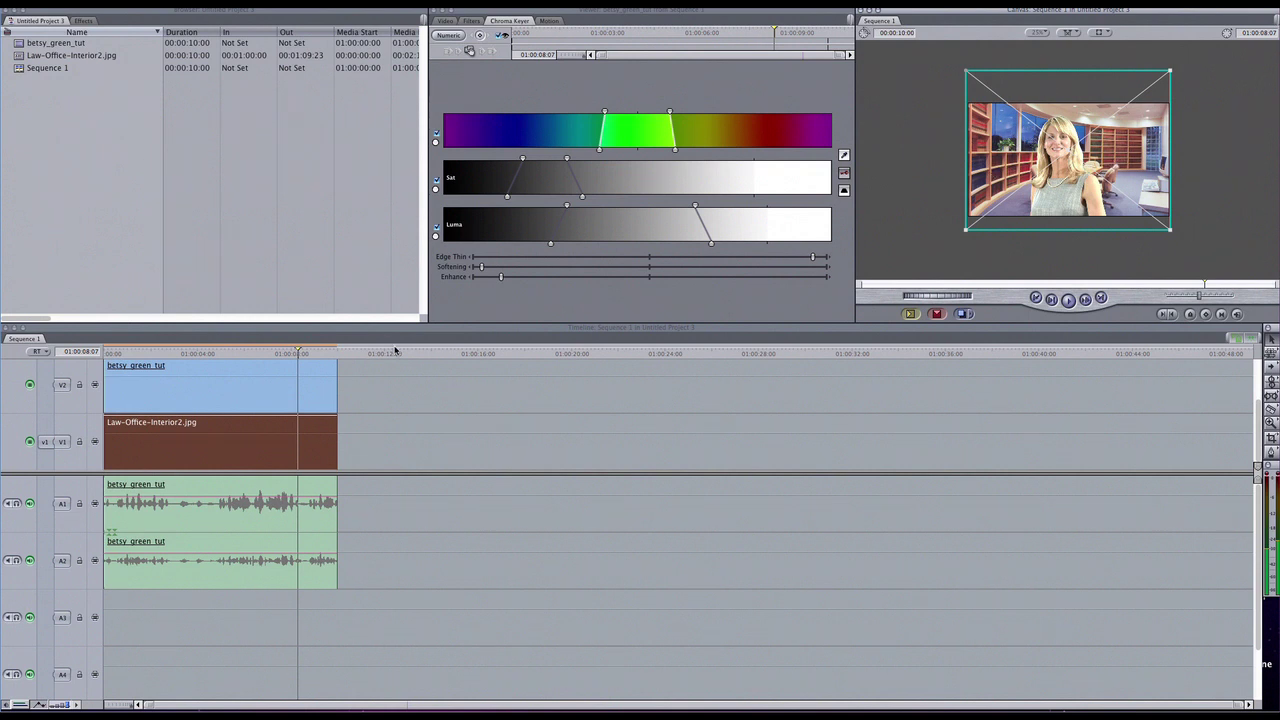
Step: Step the playhead frame by frame around 01:00:08 and enlarge the canvas view to fill its window
left_click(297, 360)
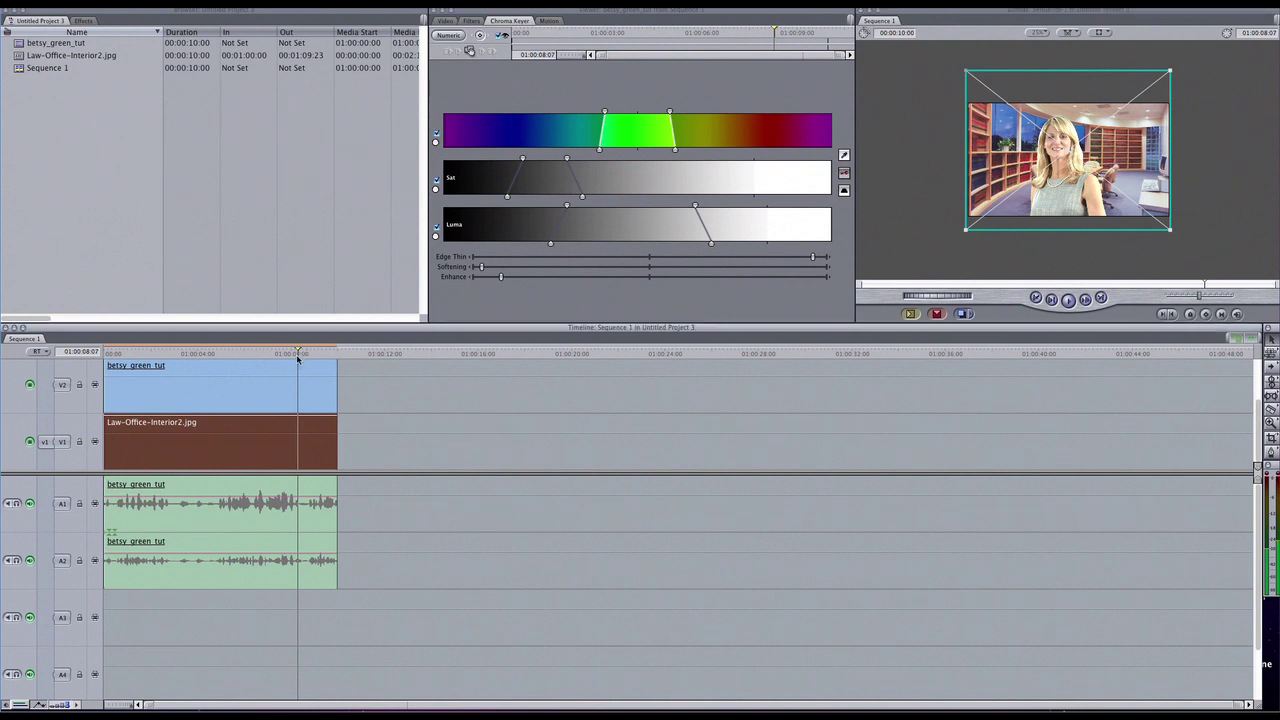
left_click_drag(297, 360, 296, 360)
left_click_drag(296, 360, 298, 360)
left_click_drag(304, 358, 297, 360)
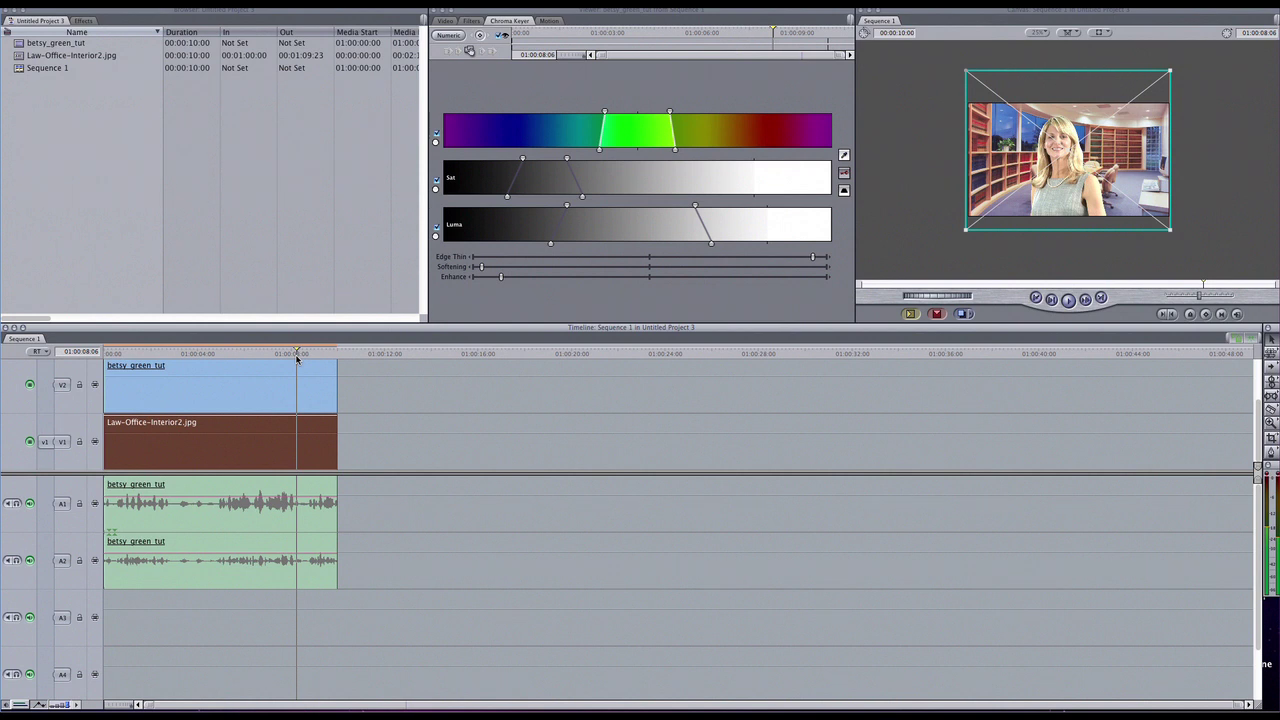
left_click(1040, 32)
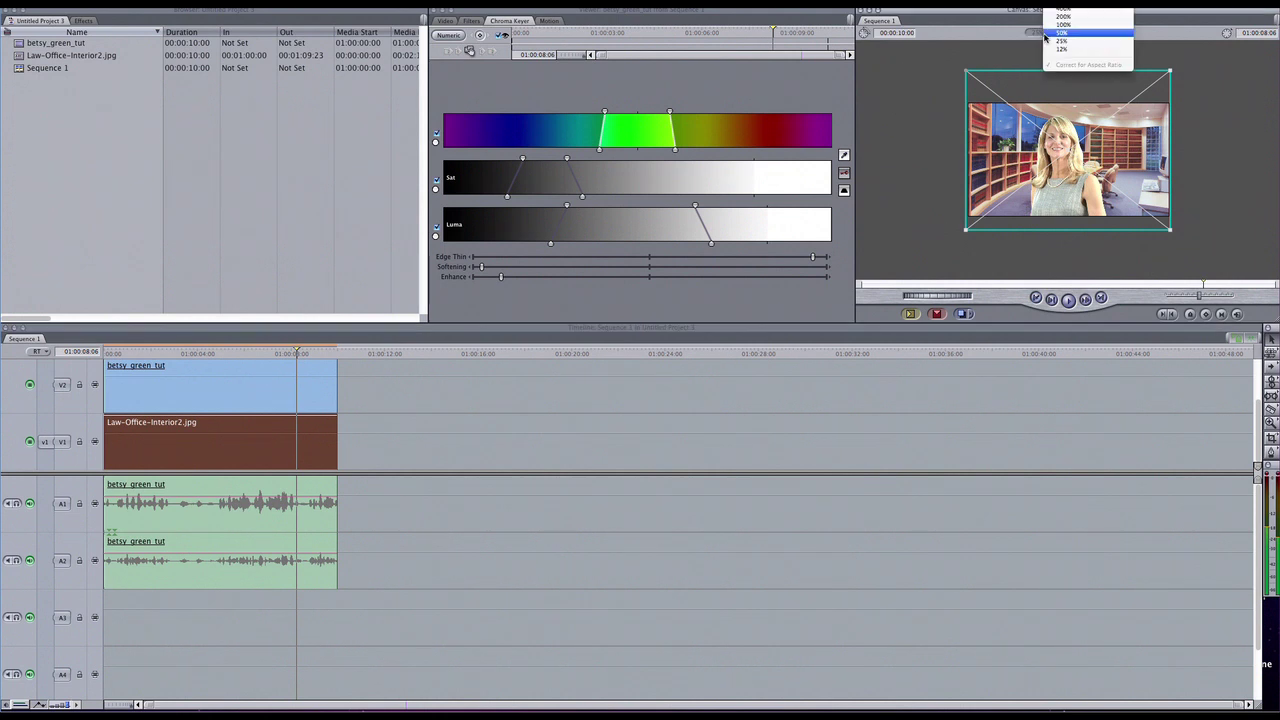
left_click(1062, 33)
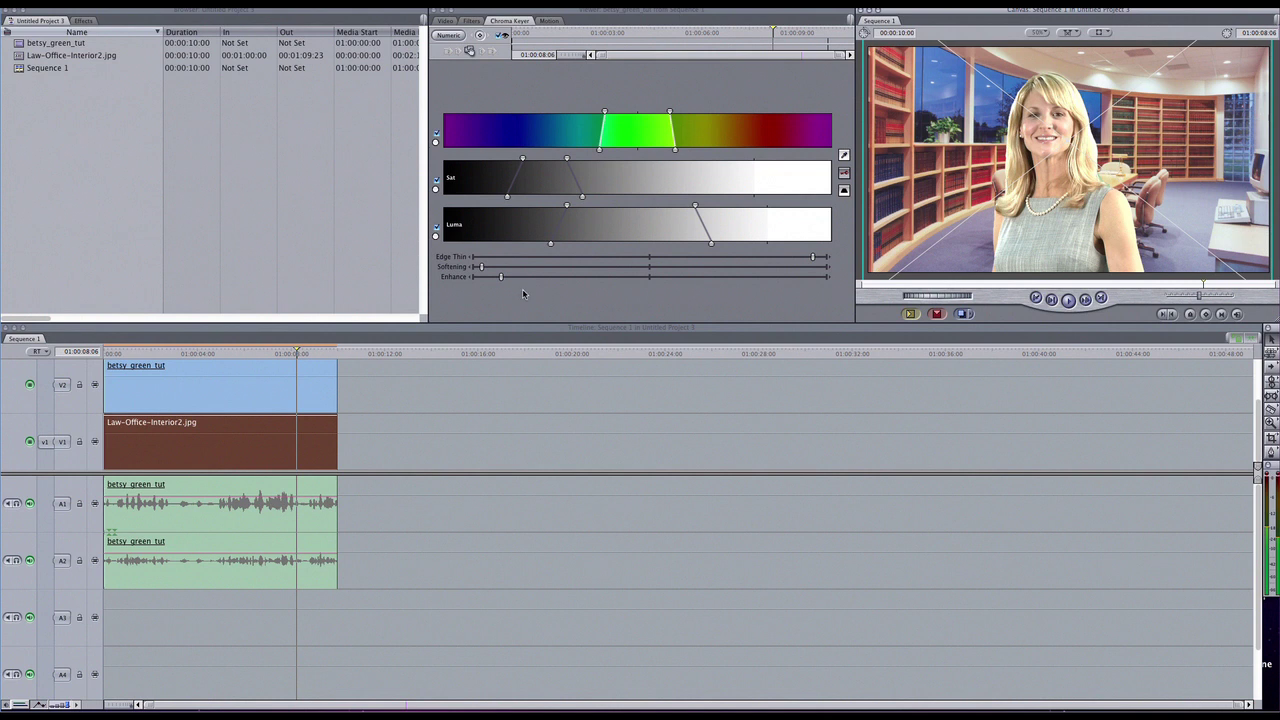
left_click_drag(297, 356, 303, 359)
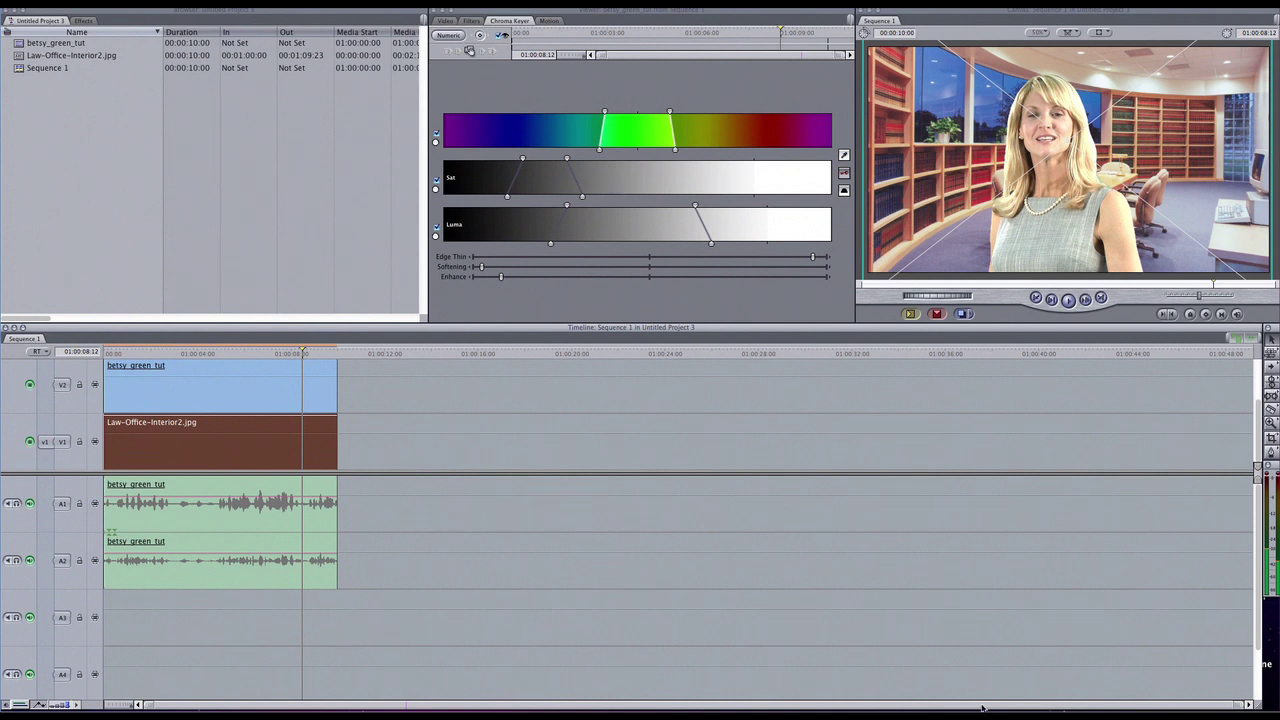
Step: Bring Safari forward, visit the company Blog page, then go back to Home
mouse_move(1240, 710)
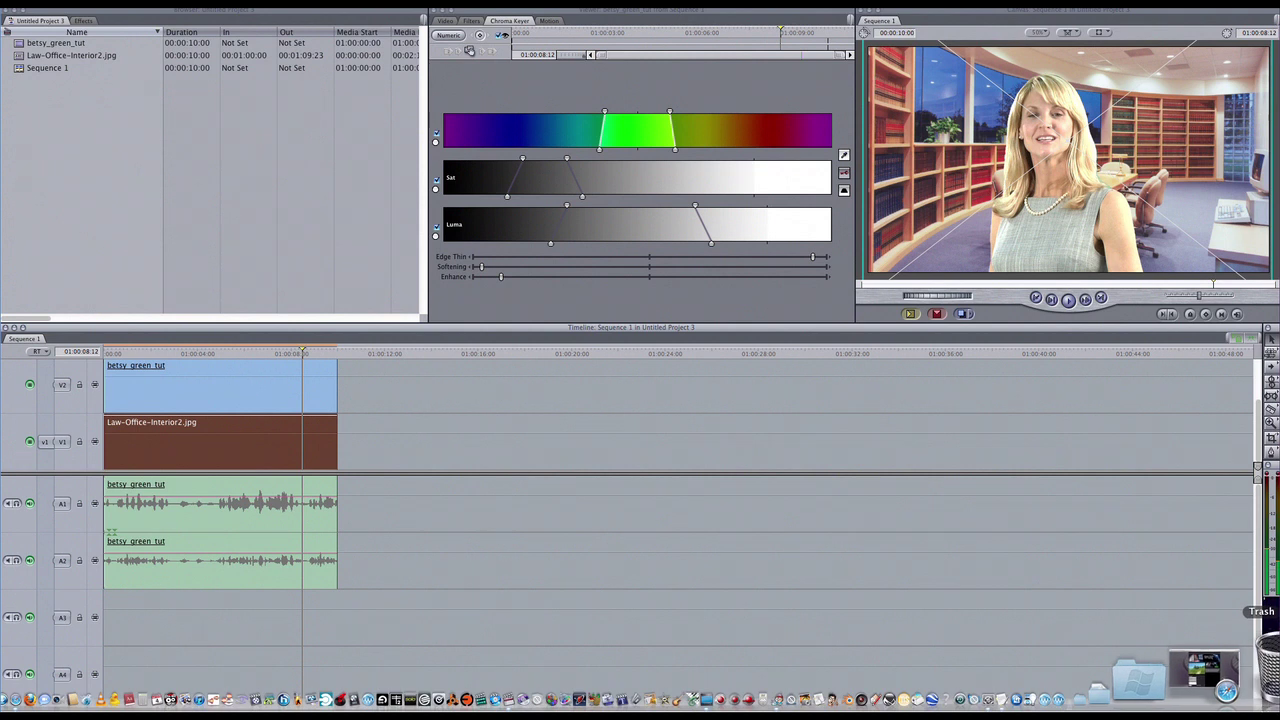
left_click(1249, 685)
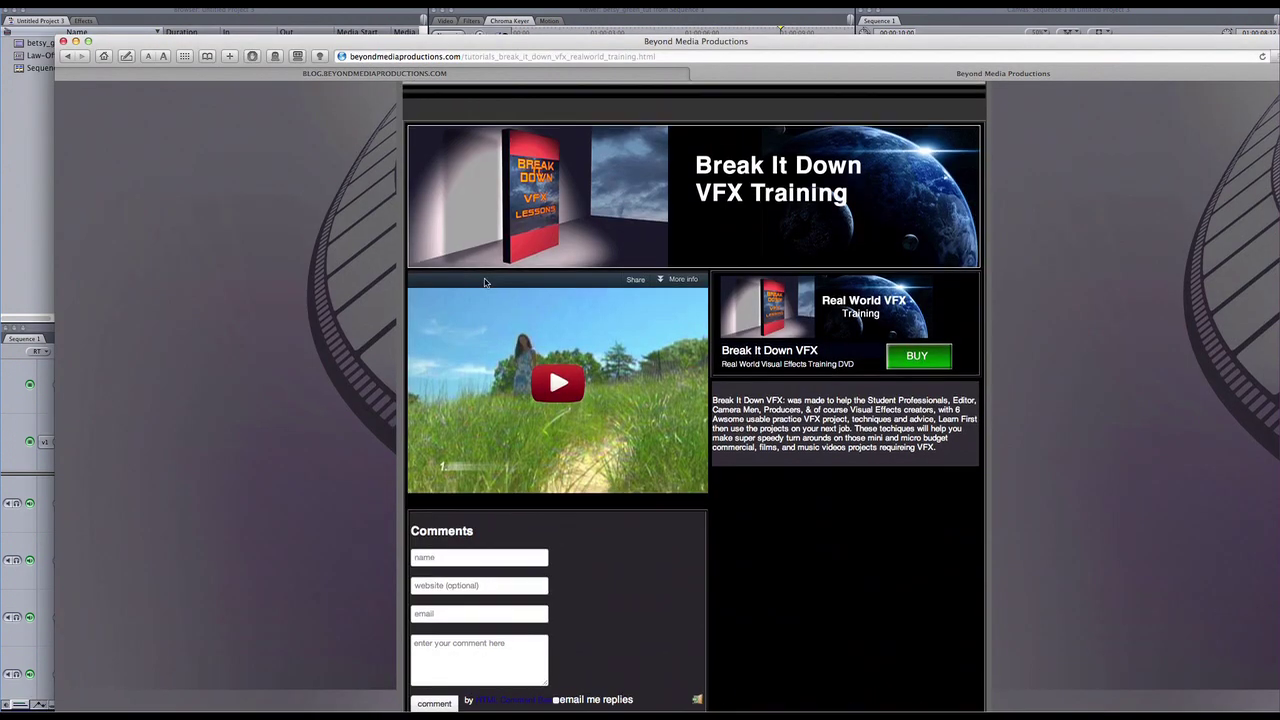
scroll(600, 300, "up", 3)
left_click(810, 93)
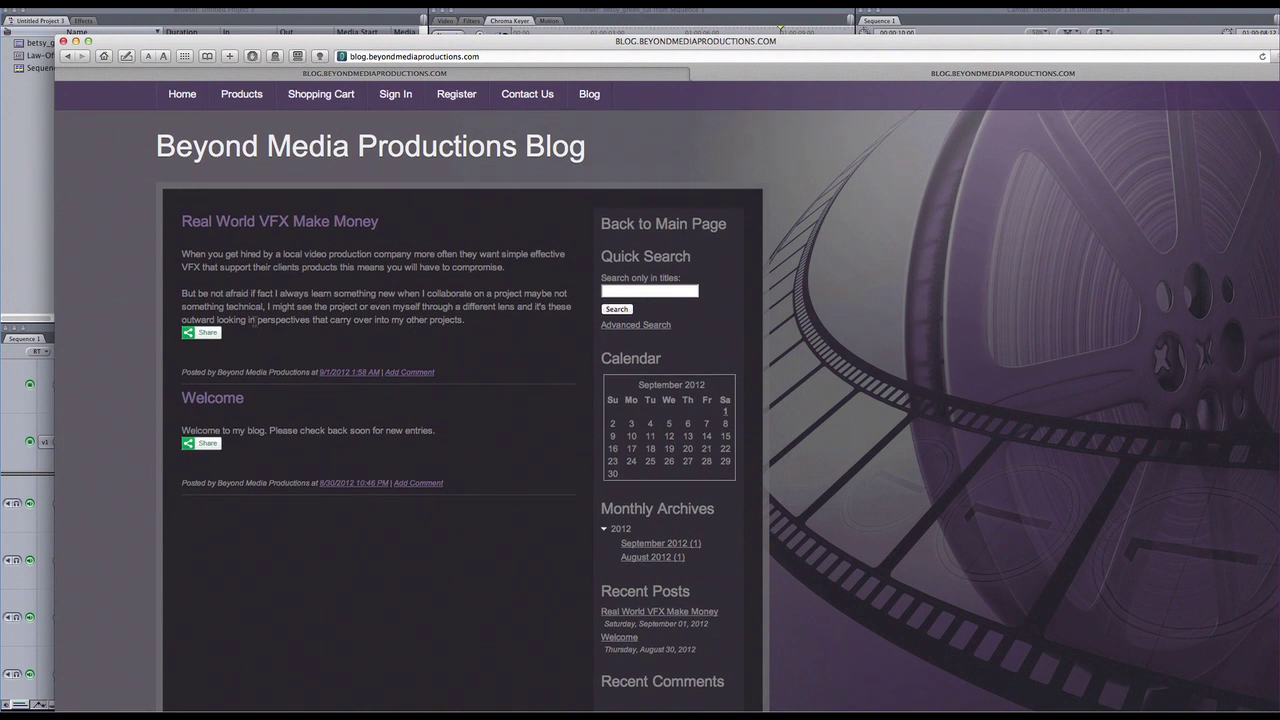
left_click(183, 95)
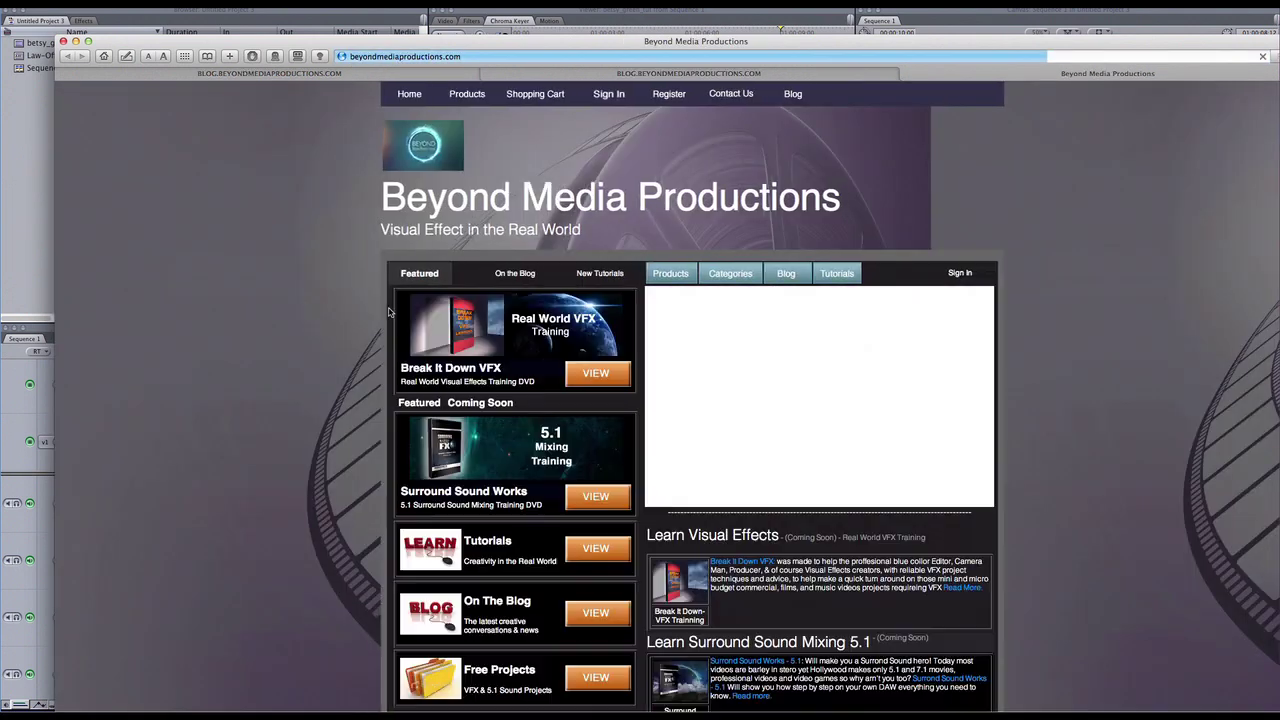
Step: Scroll through the home page's featured training and move the browser window to the left
scroll(480, 318, "down", 1)
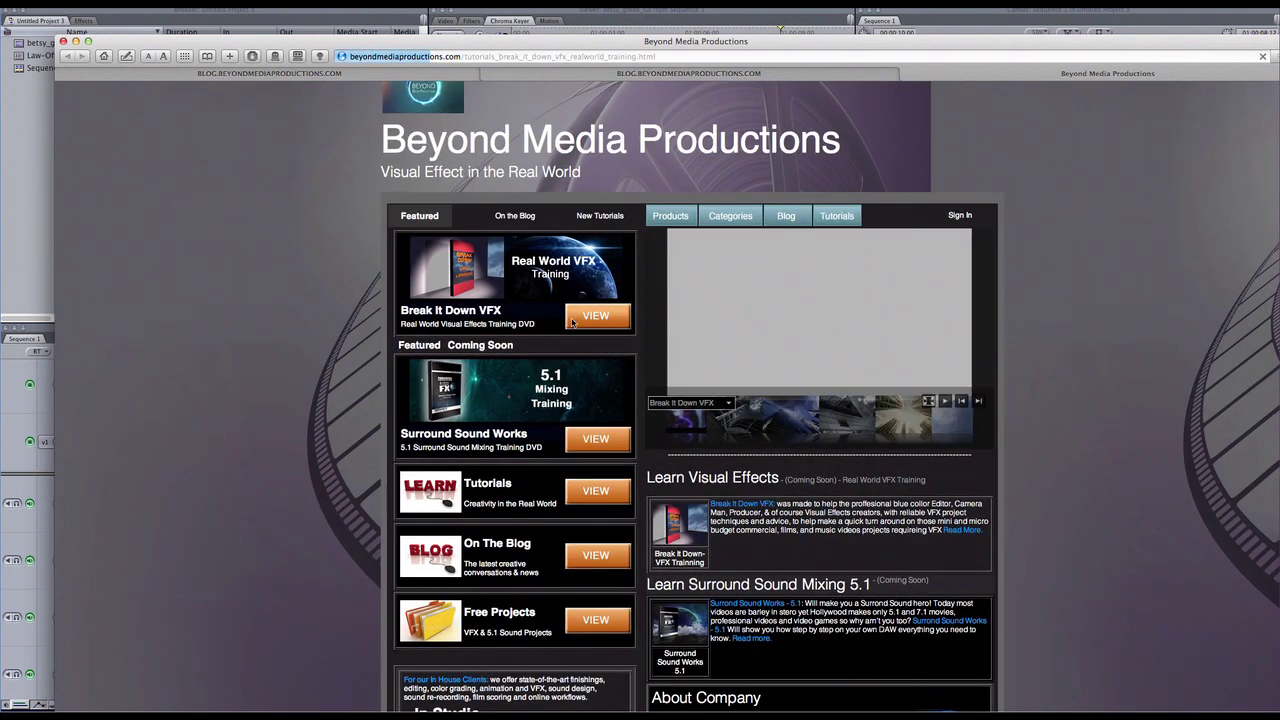
scroll(548, 300, "down", 10)
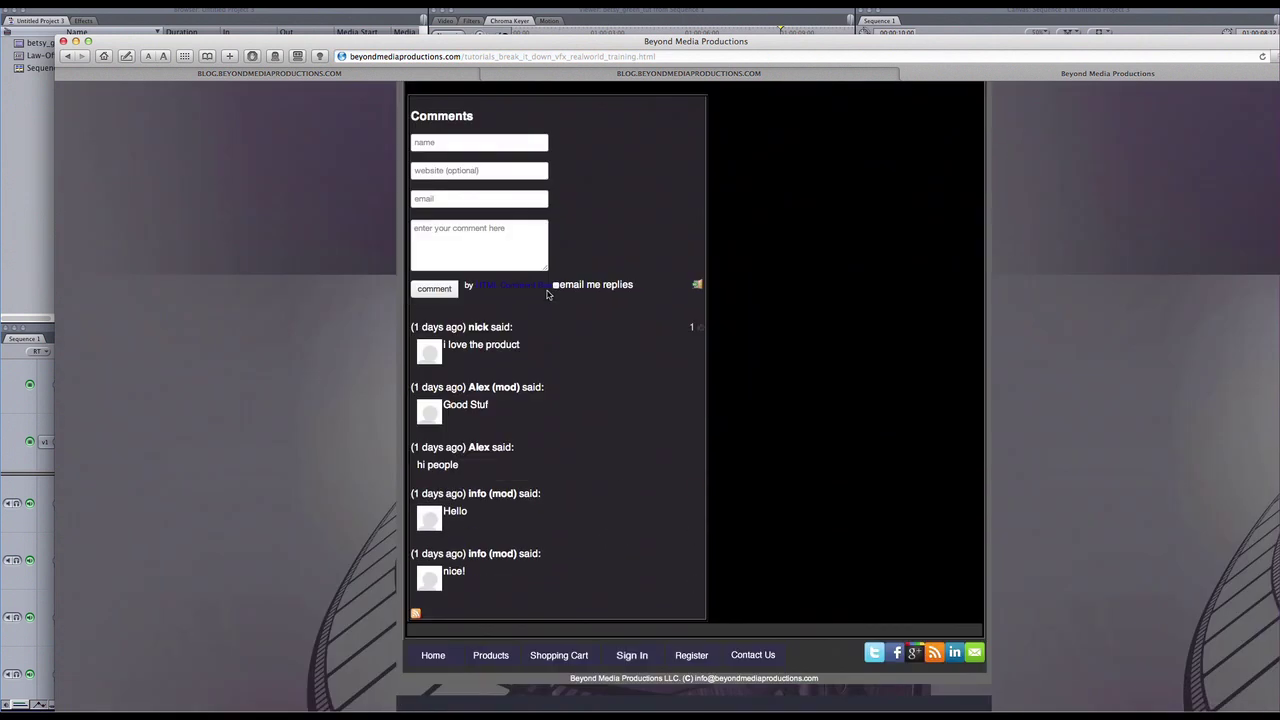
scroll(547, 291, "up", 6)
scroll(552, 300, "up", 2)
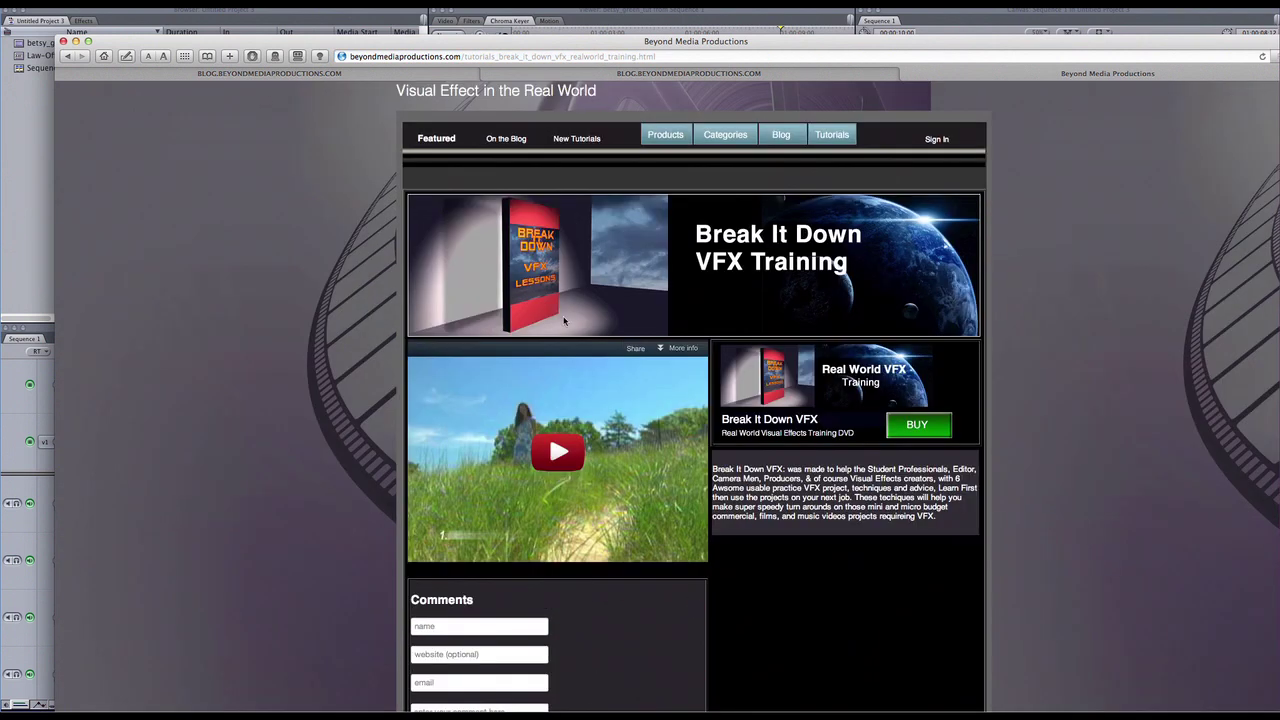
scroll(580, 385, "down", 8)
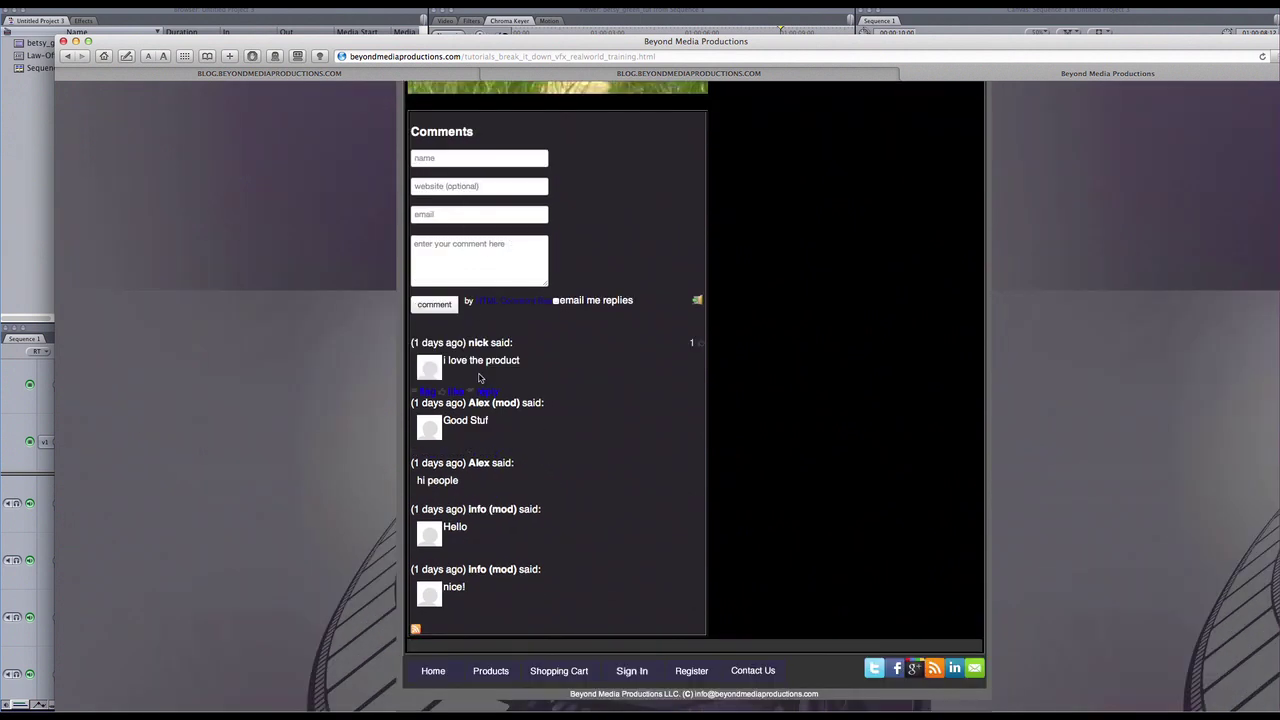
scroll(491, 392, "up", 8)
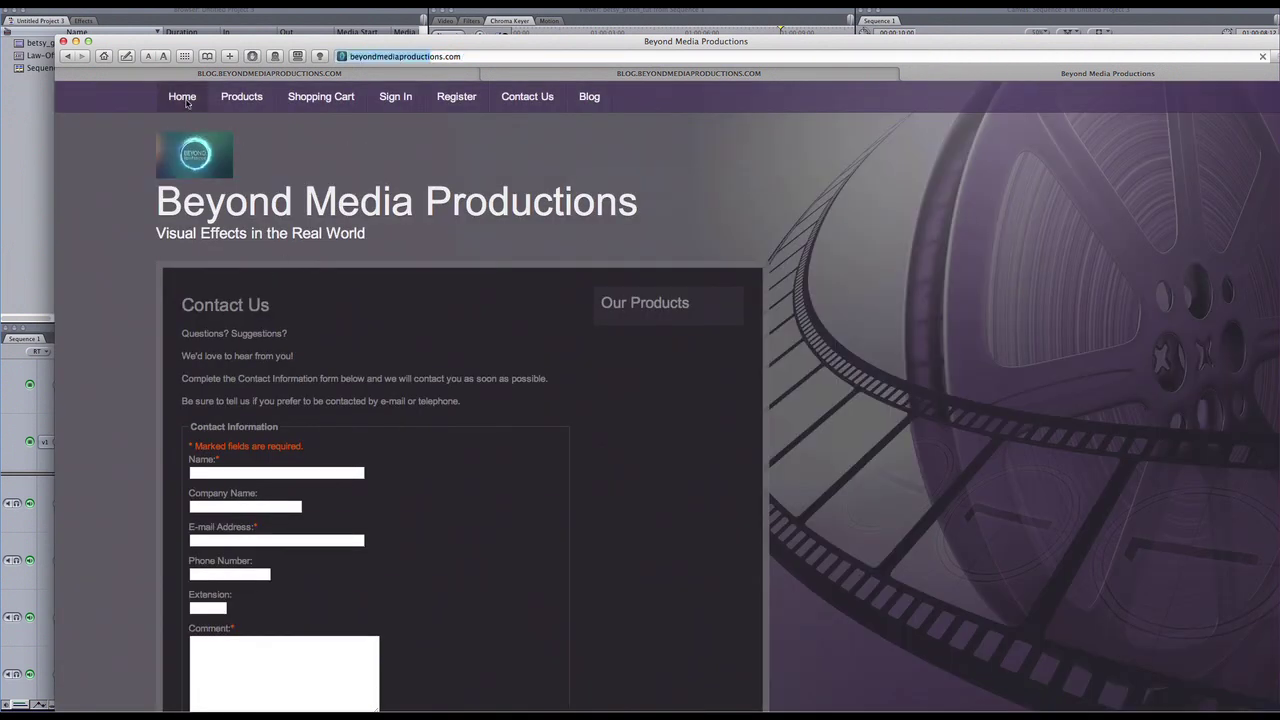
left_click_drag(219, 44, 182, 28)
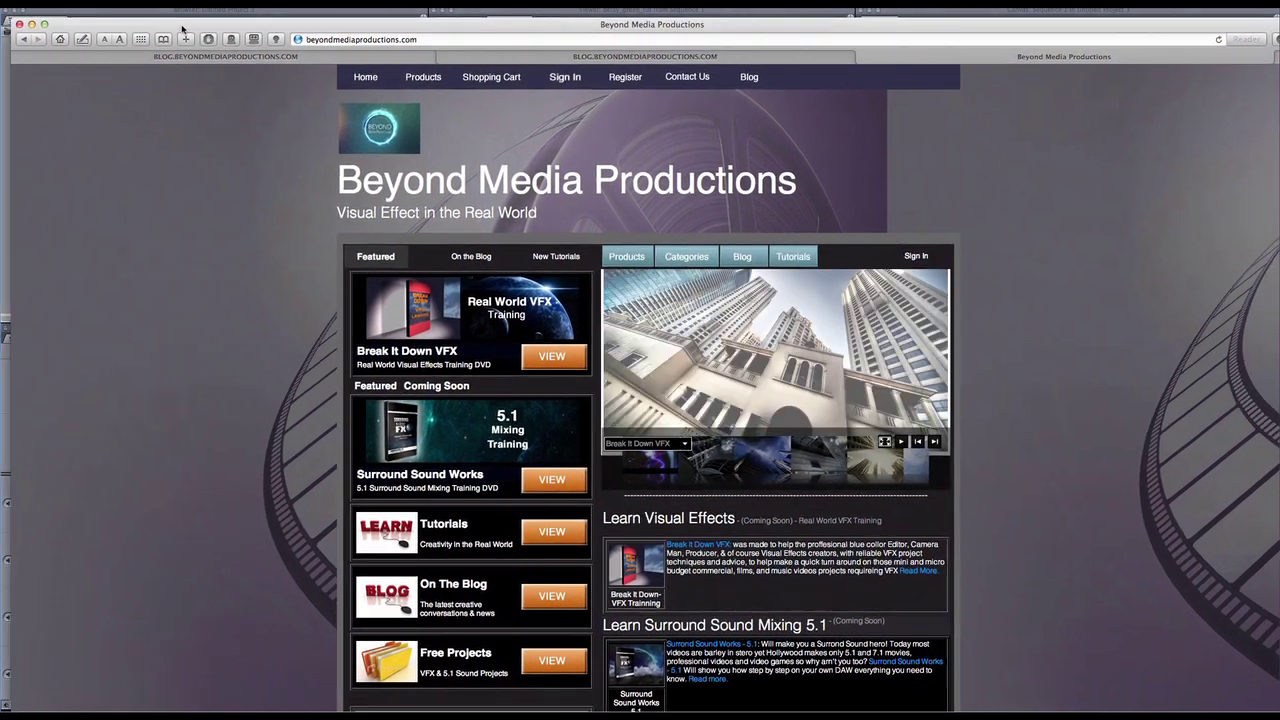
left_click_drag(182, 28, 180, 28)
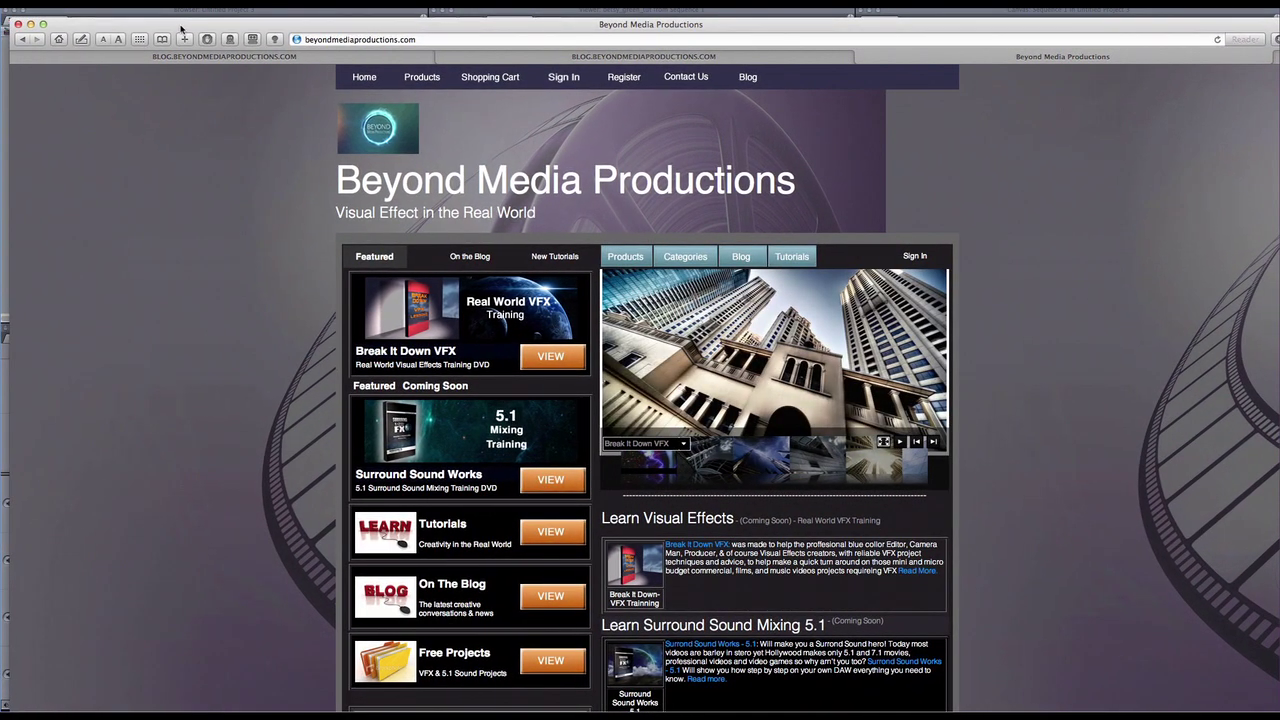